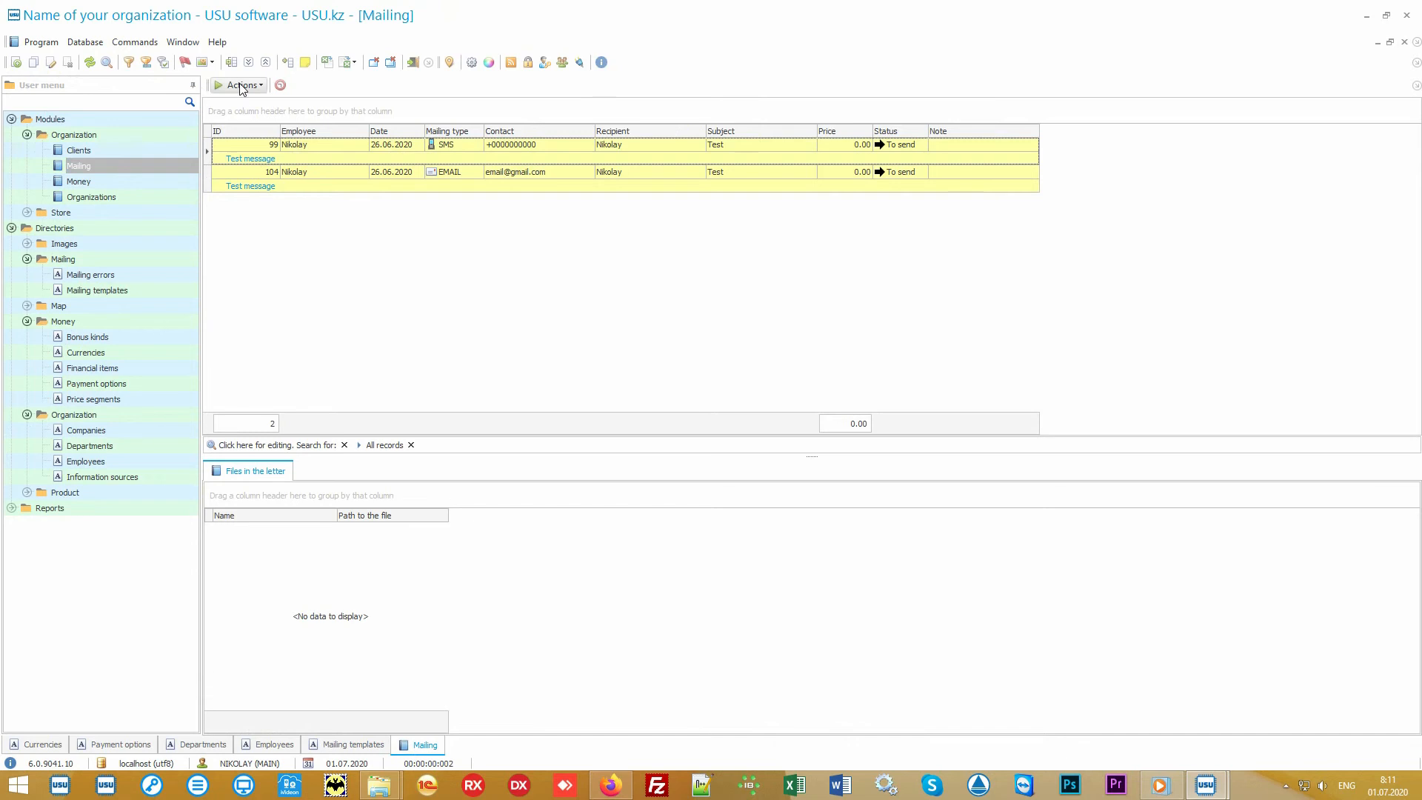
Open the Run mailing dialog, look over its sending options, and exit without running the mailing.
left_click(240, 85)
left_click(272, 105)
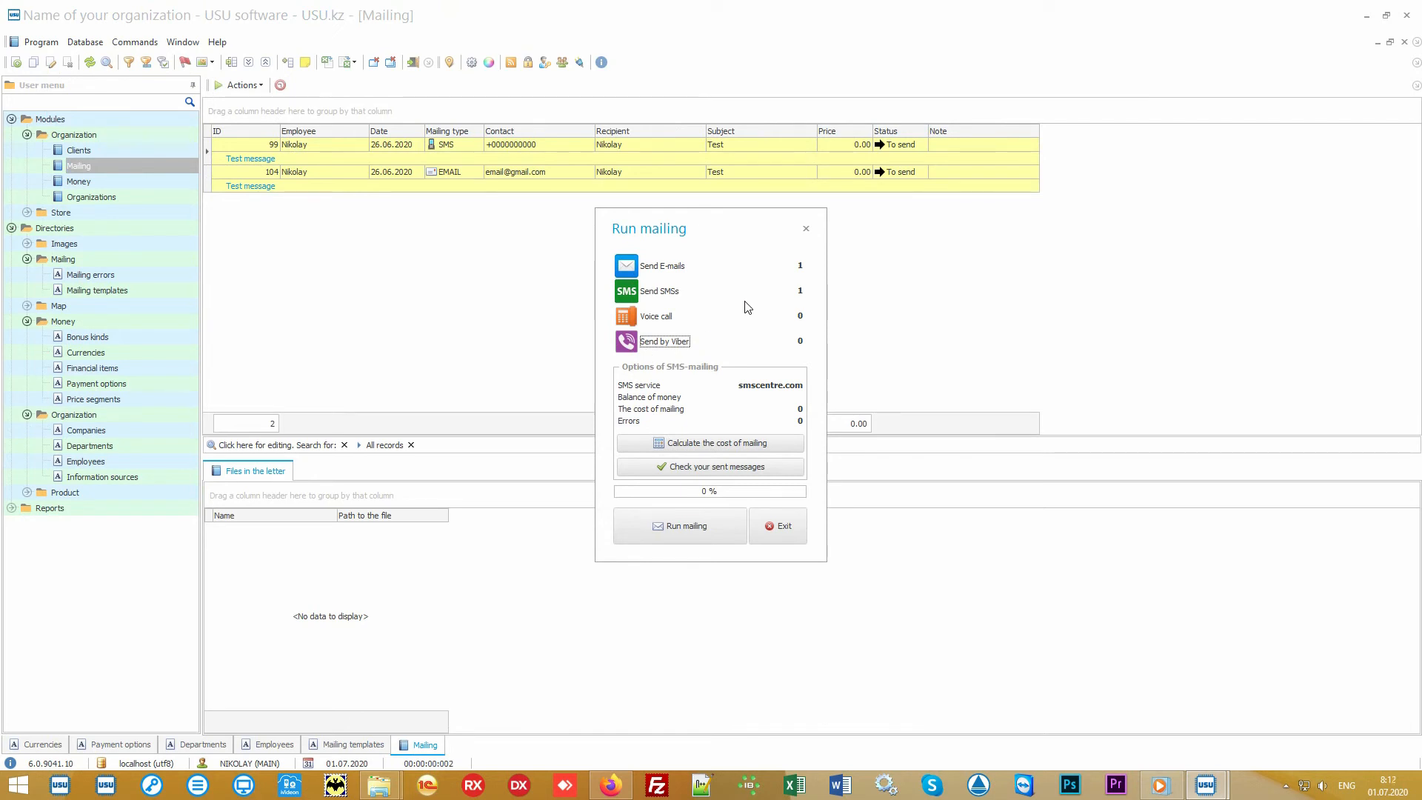
left_click(660, 319)
left_click(788, 521)
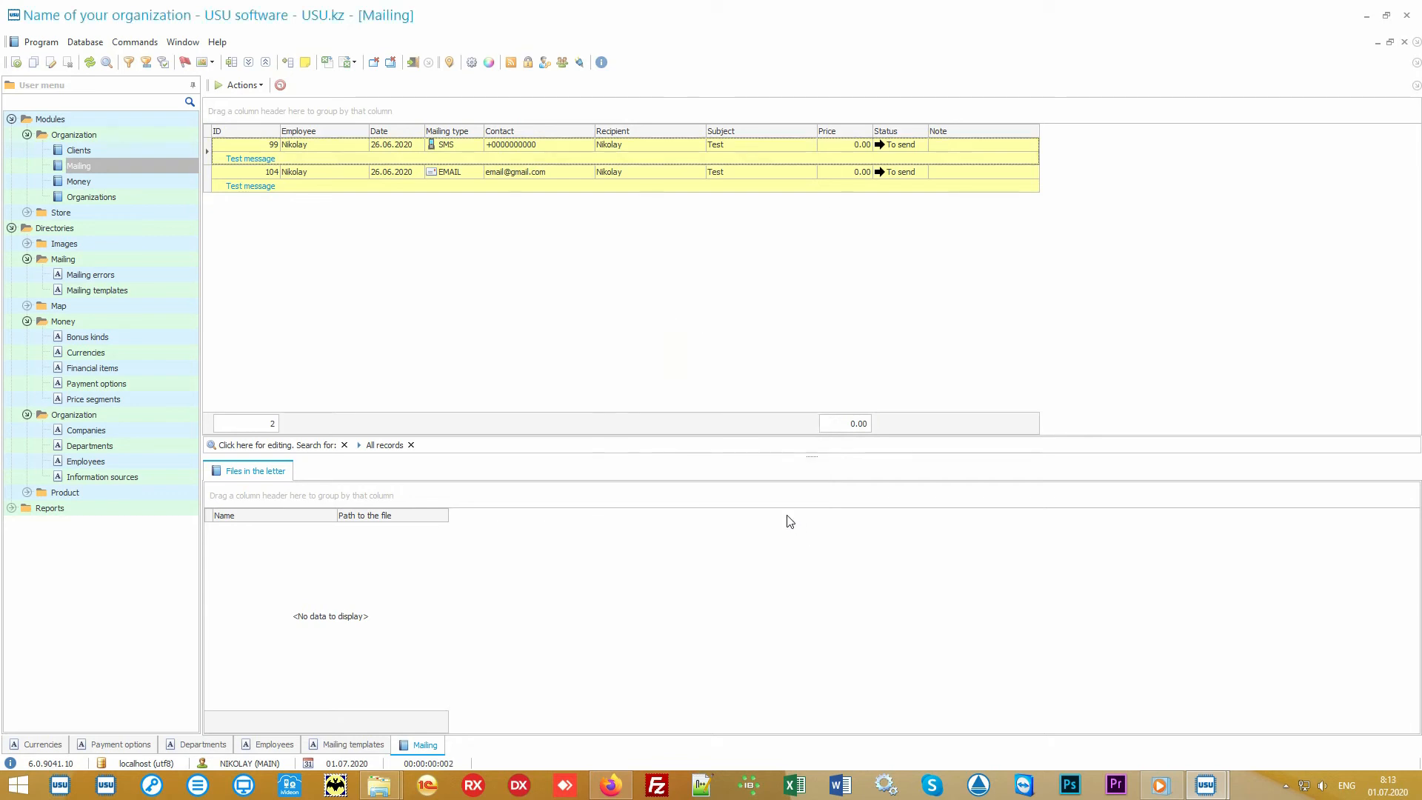
Select the SMS and e-mail mailing records in turn to view their attached files.
left_click(579, 144)
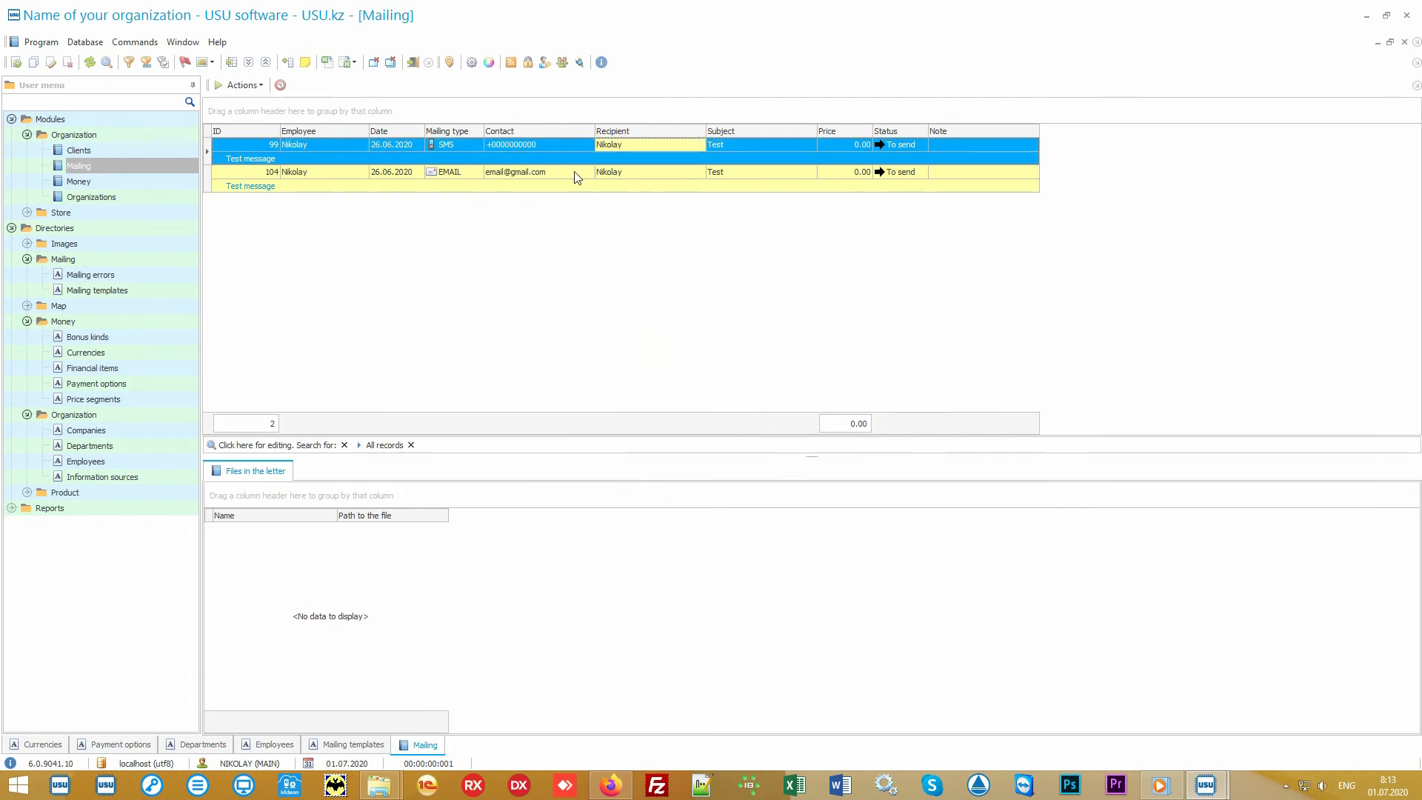
left_click(586, 175)
left_click(668, 172)
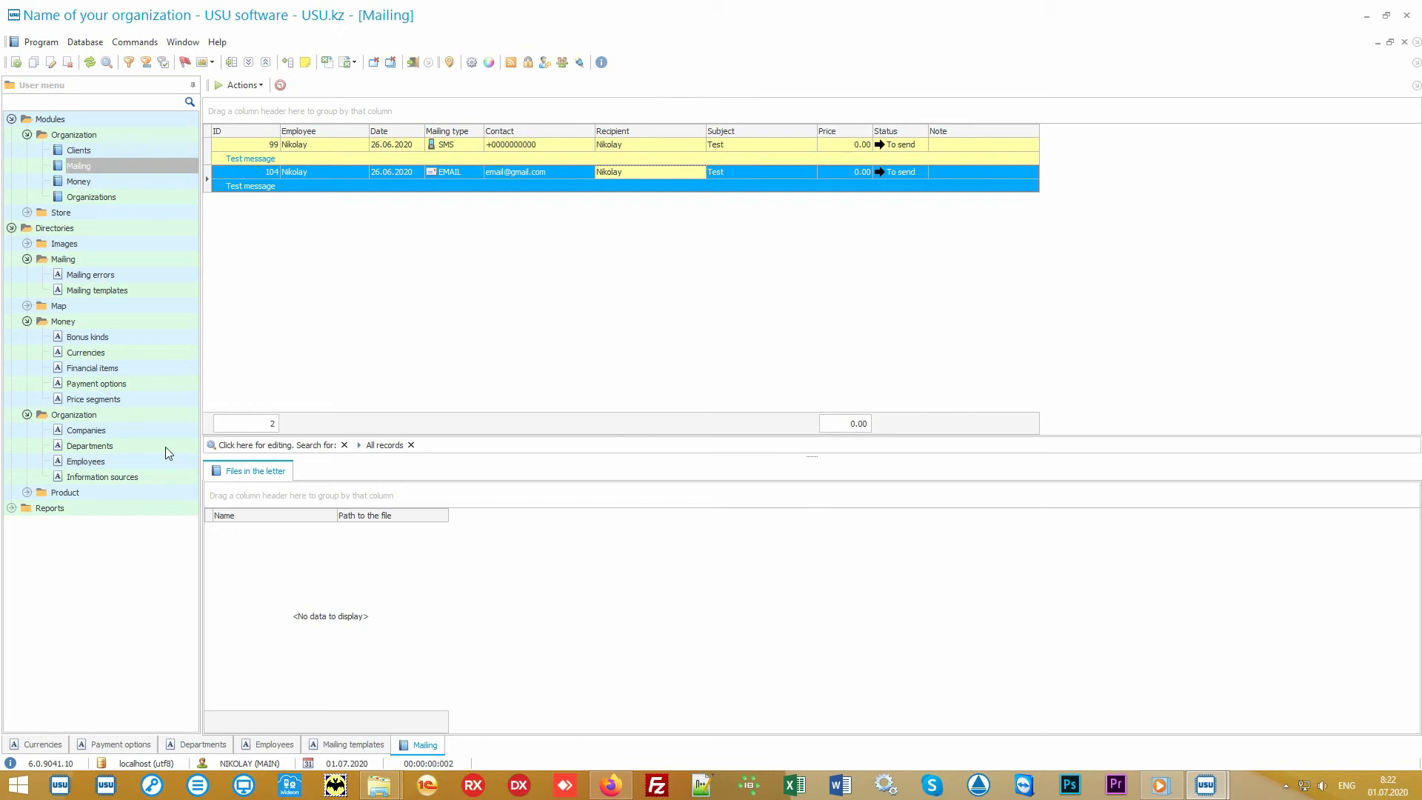
Expand the Product directory, open Product names, and select the product record.
double_click(115, 490)
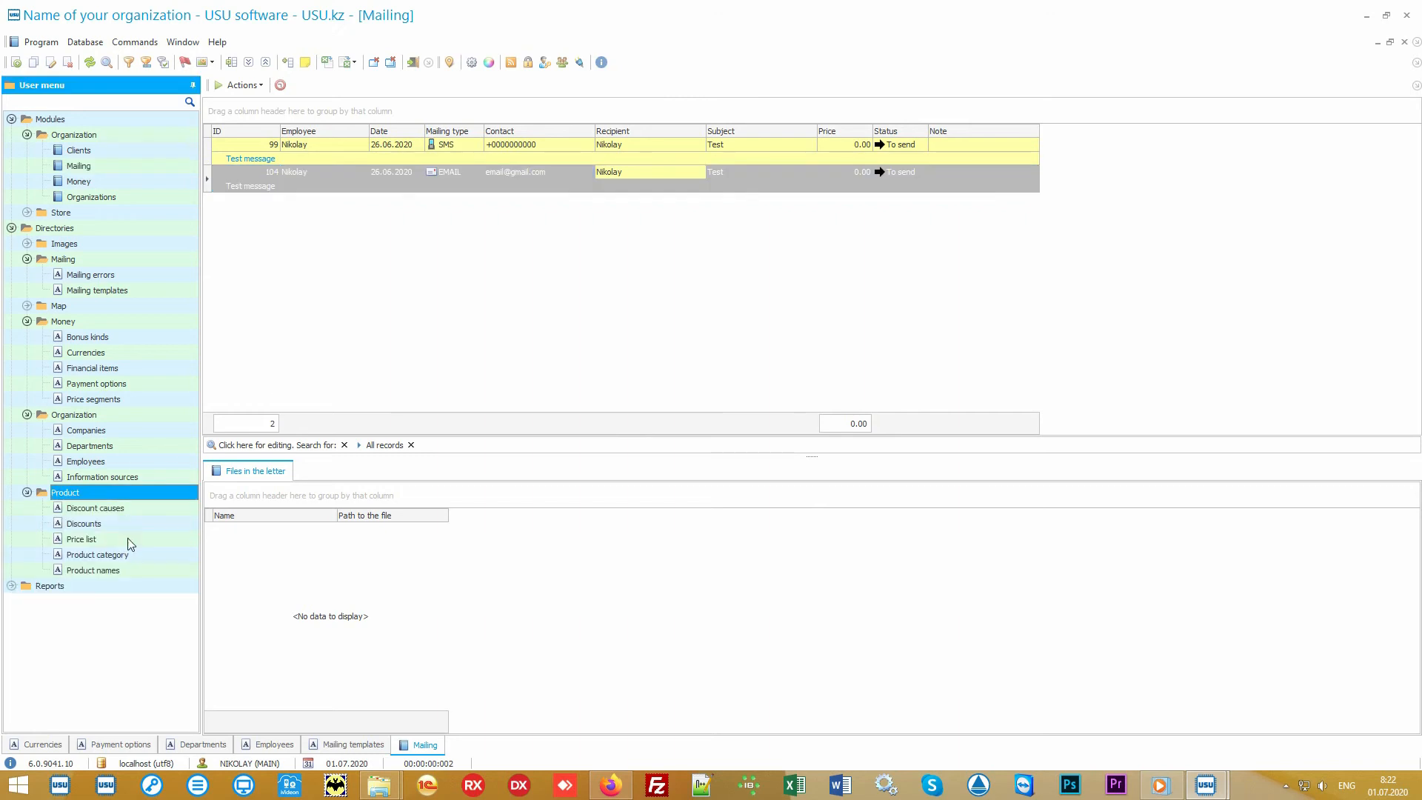
double_click(142, 571)
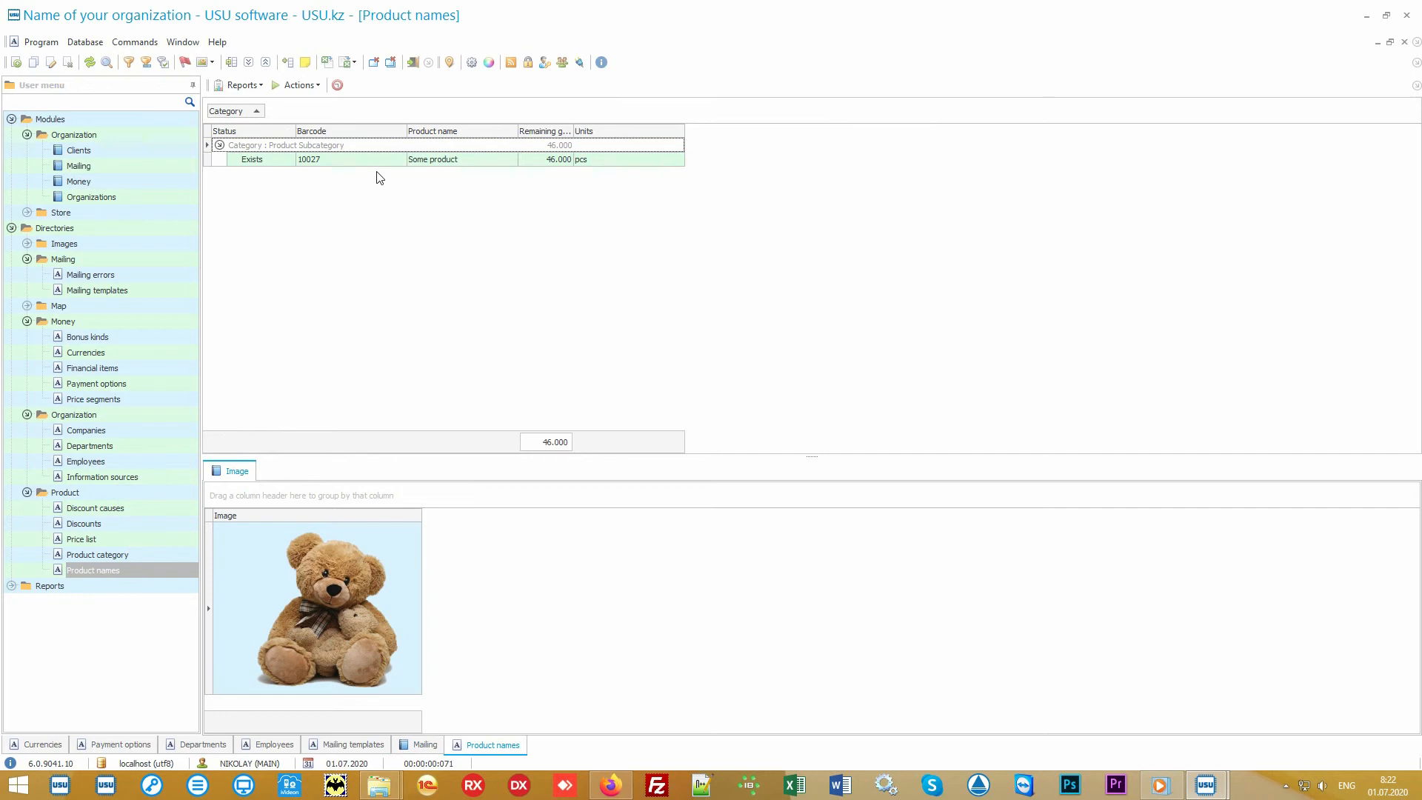
left_click(383, 164)
left_click(486, 159)
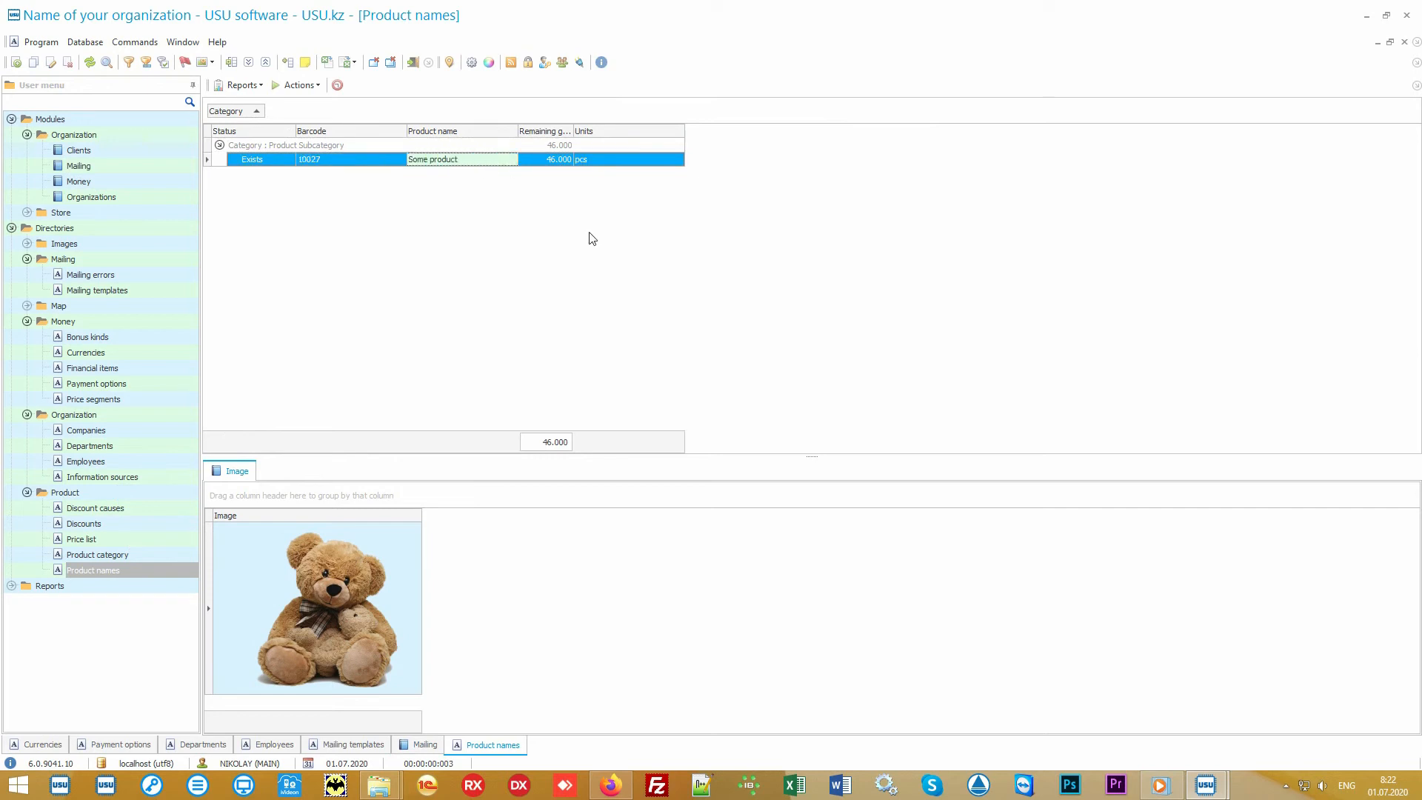
Open the Import data wizard for product names, then cancel it and confirm quitting.
right_click(551, 209)
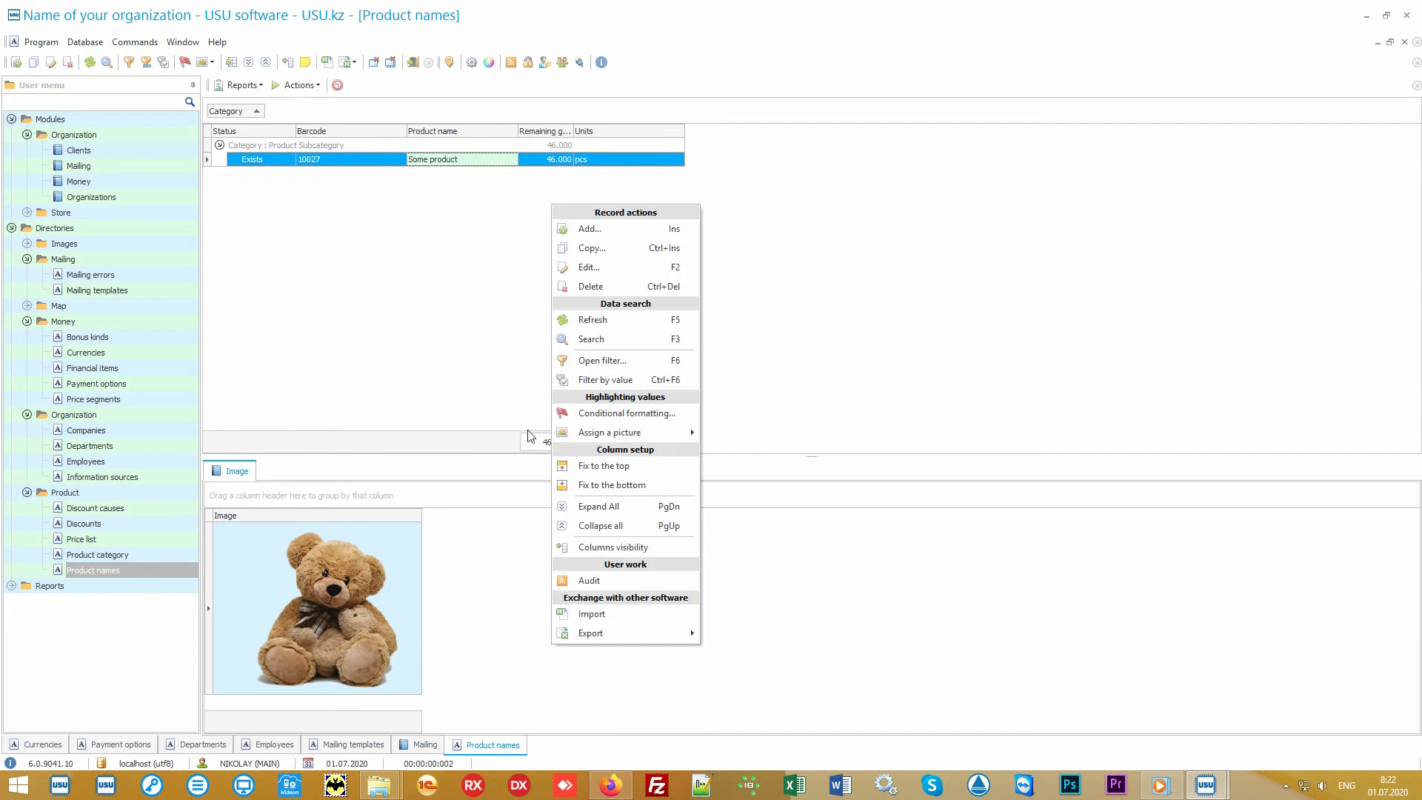
left_click(638, 617)
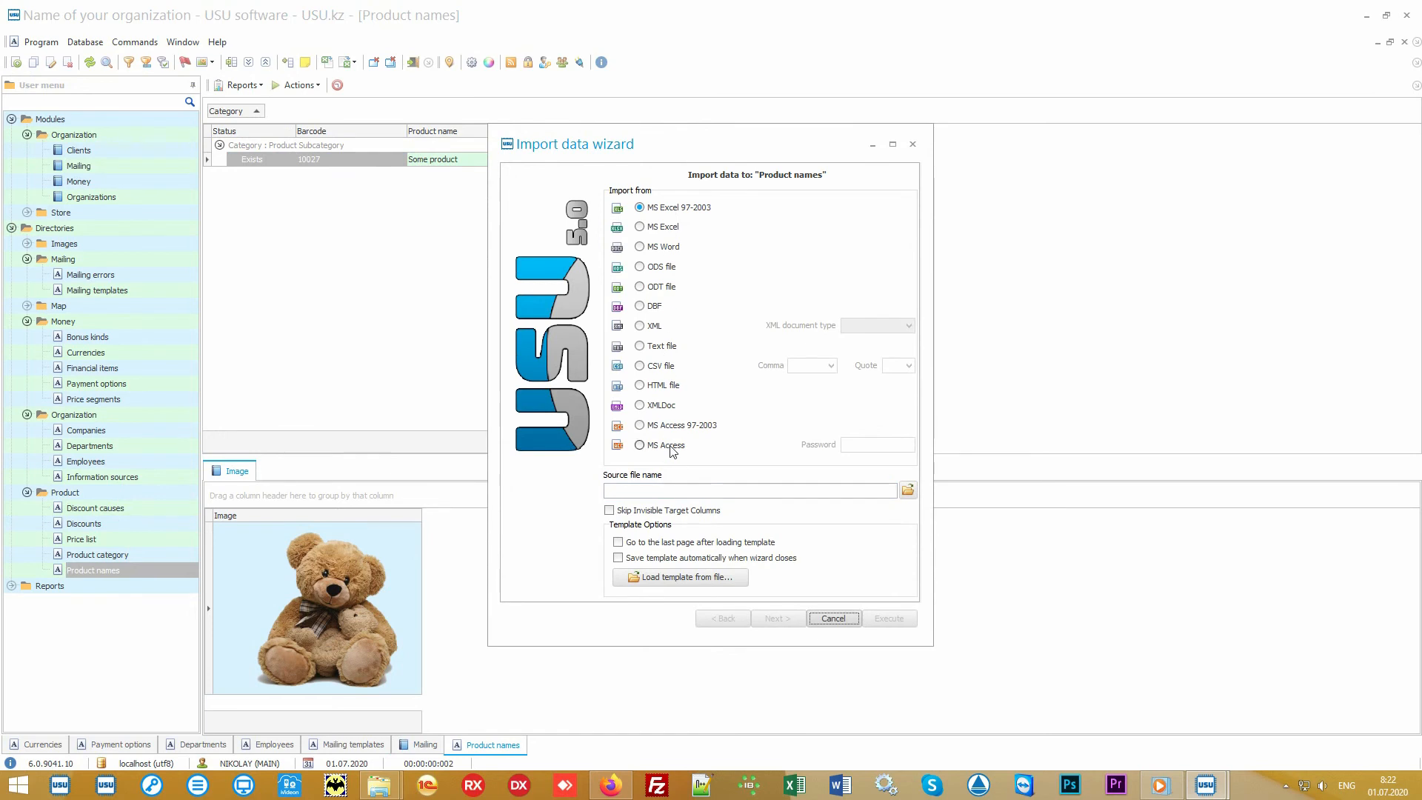
left_click(834, 620)
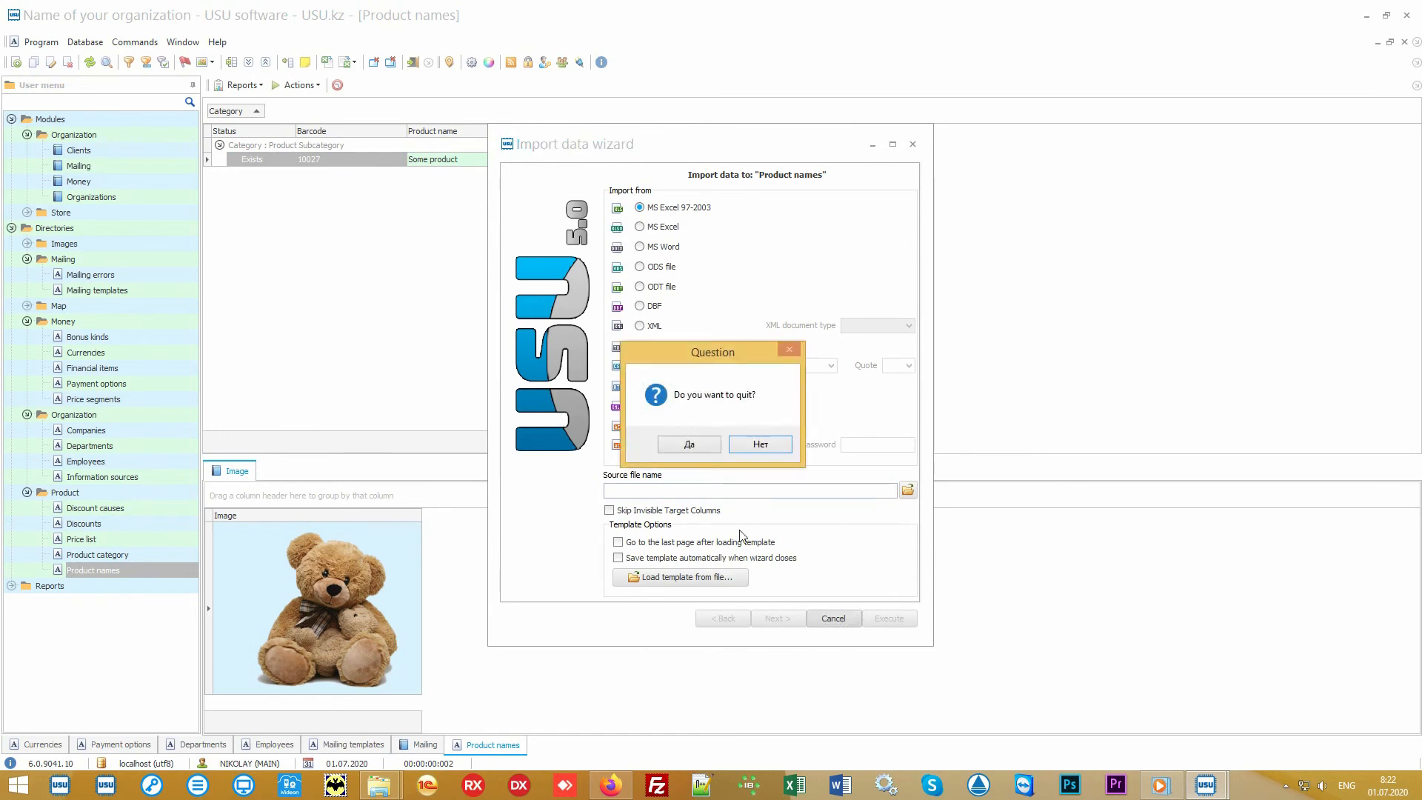
left_click(688, 443)
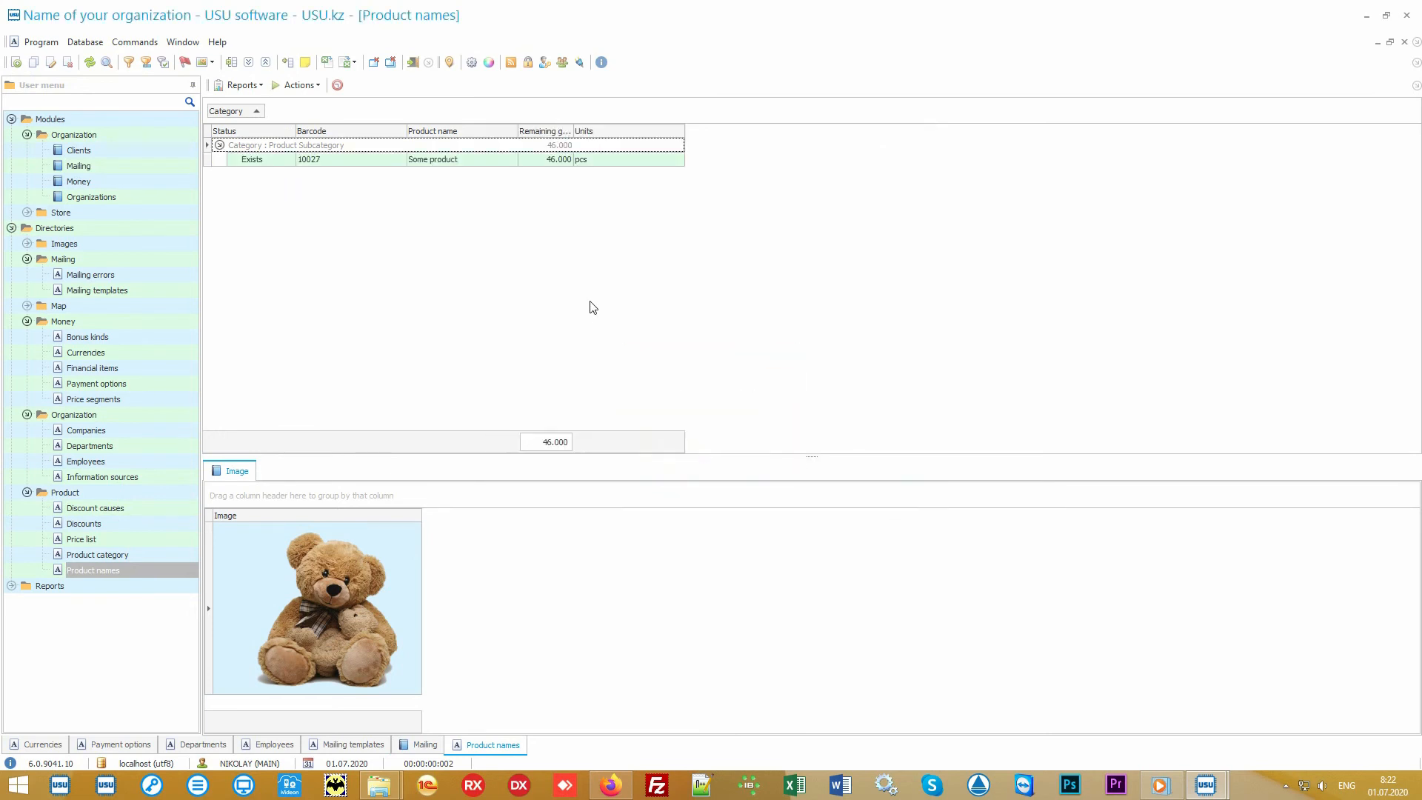
Open the Product names.xlsx spreadsheet in Excel and select its data and each column in turn to review the import template.
left_click(1366, 15)
double_click(713, 408)
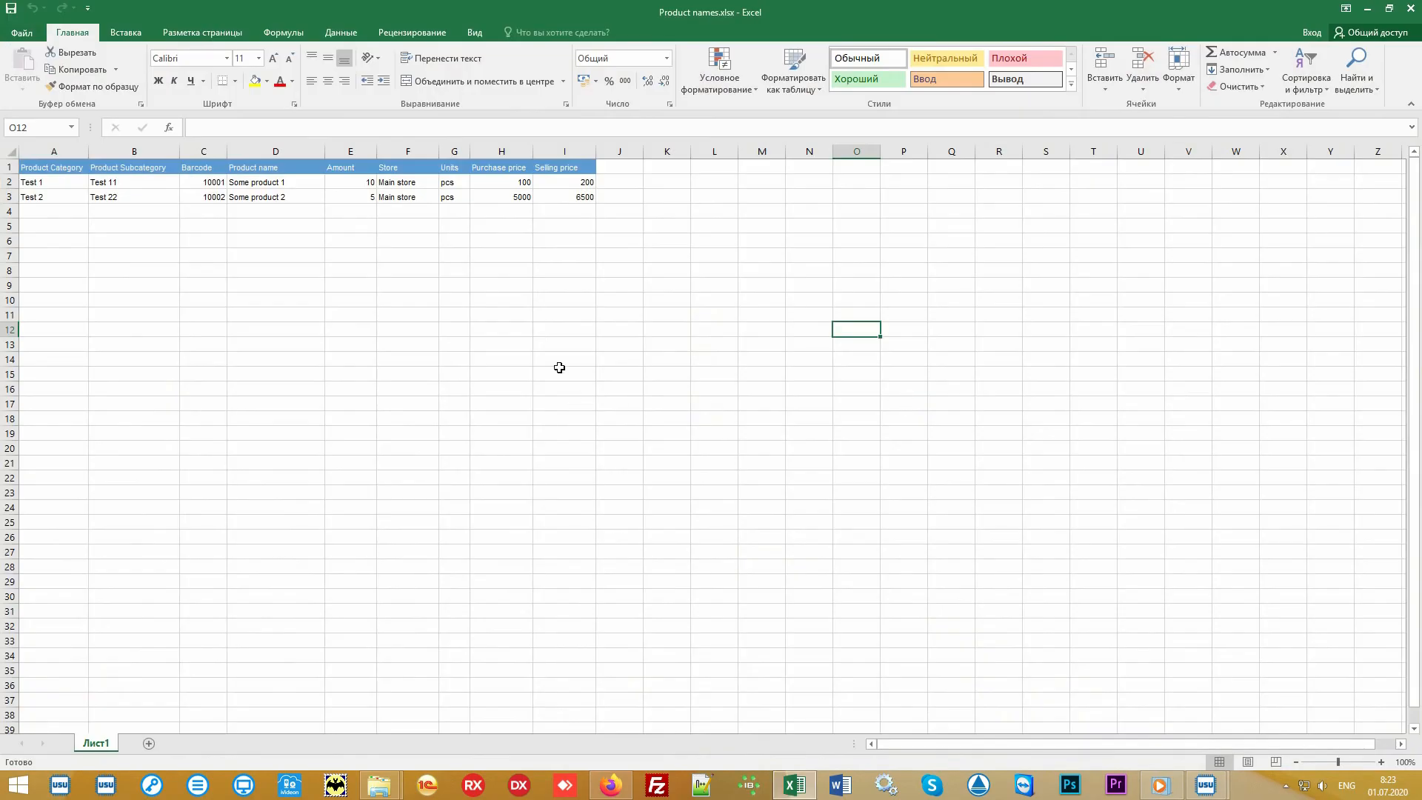
left_click_drag(571, 197, 54, 159)
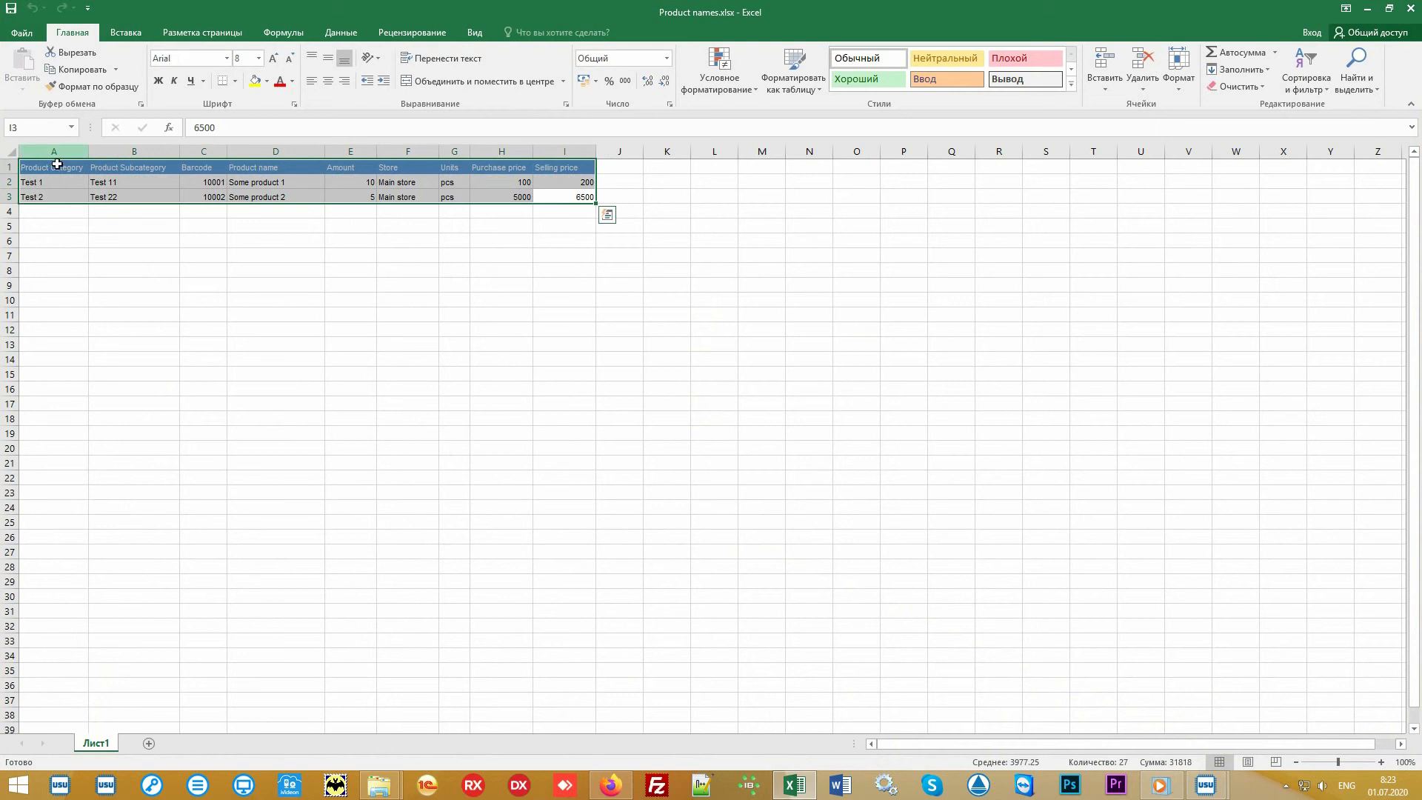
left_click(54, 151)
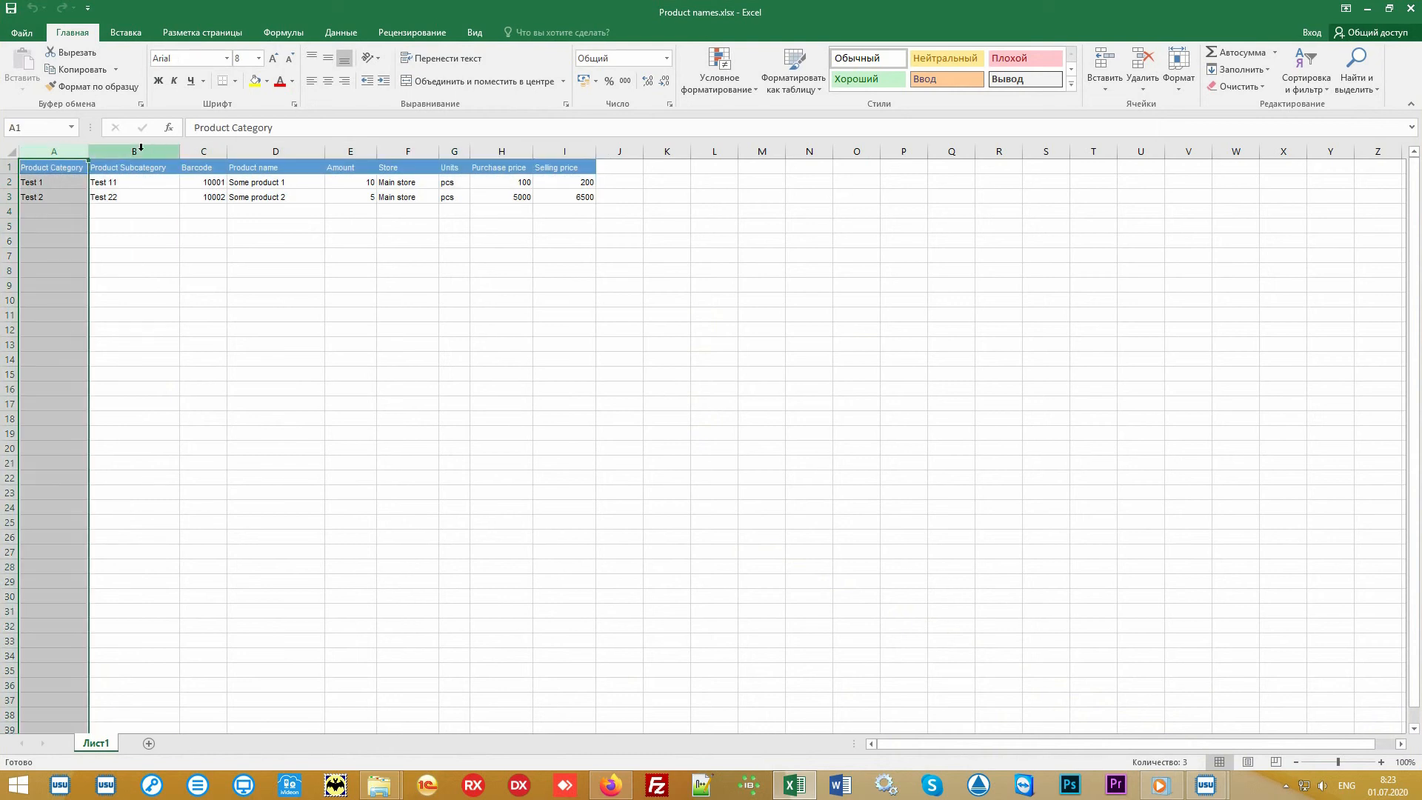
left_click(141, 149)
left_click(203, 149)
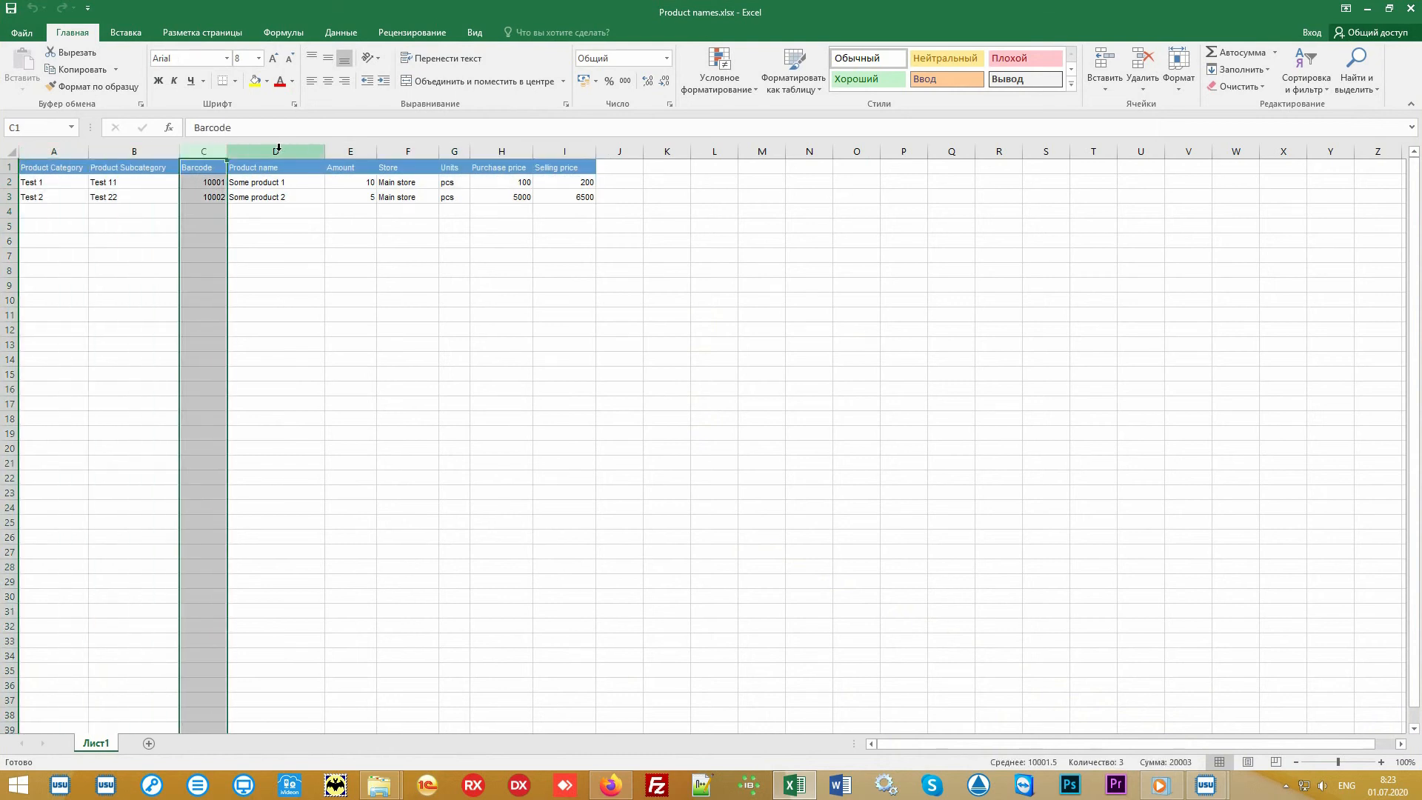
left_click_drag(279, 148, 587, 151)
left_click(692, 307)
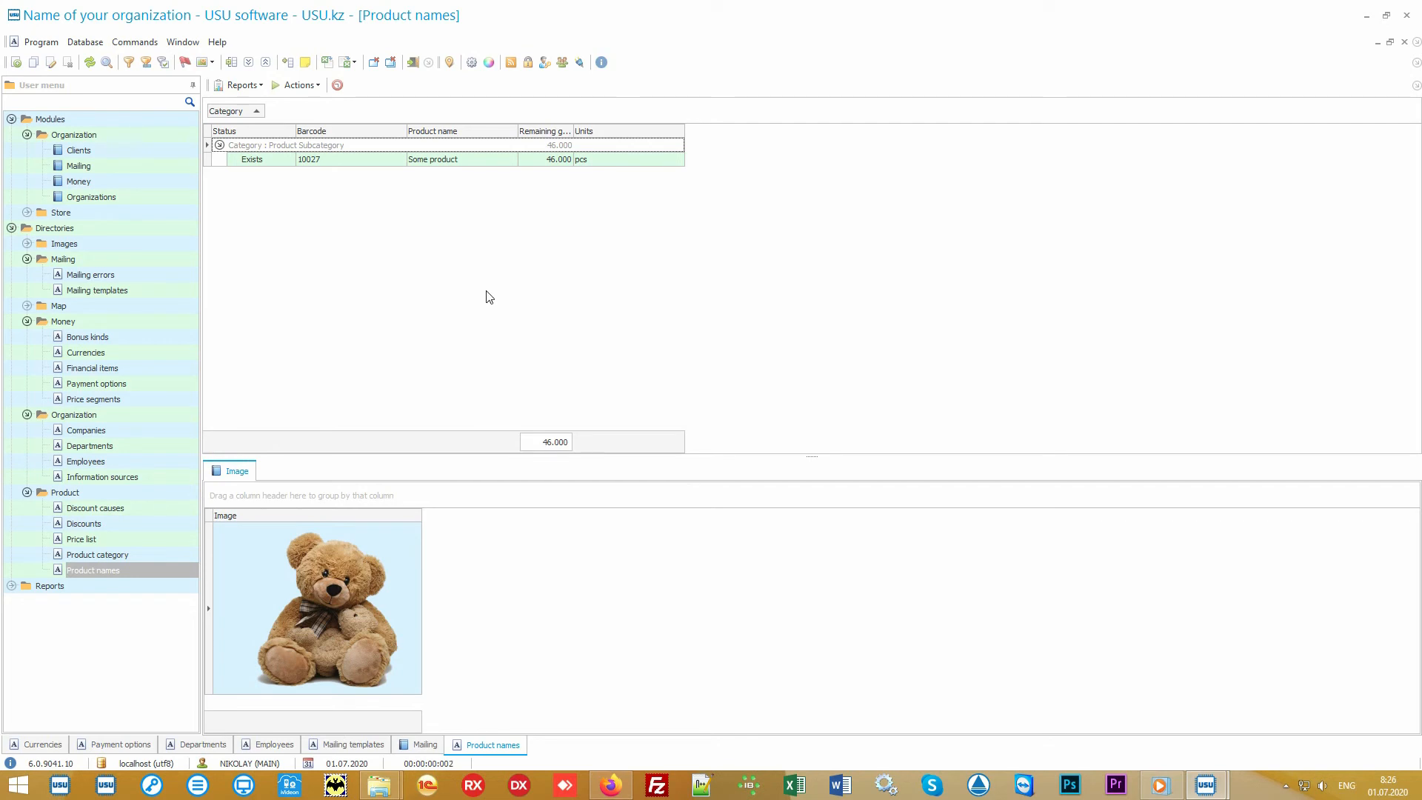
Expand the Store module, open Product, and select the receipt document and its product line.
left_click(124, 214)
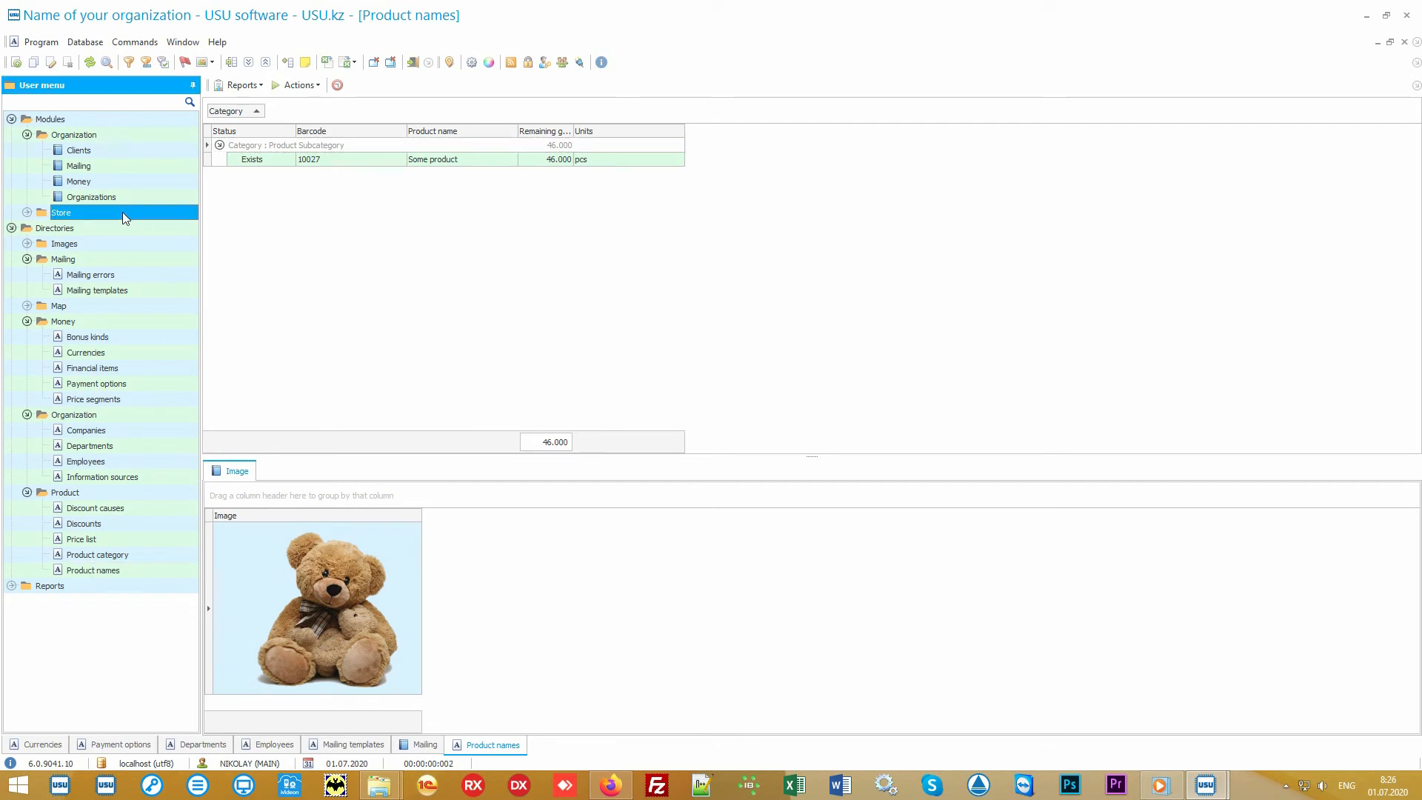
left_click(122, 211)
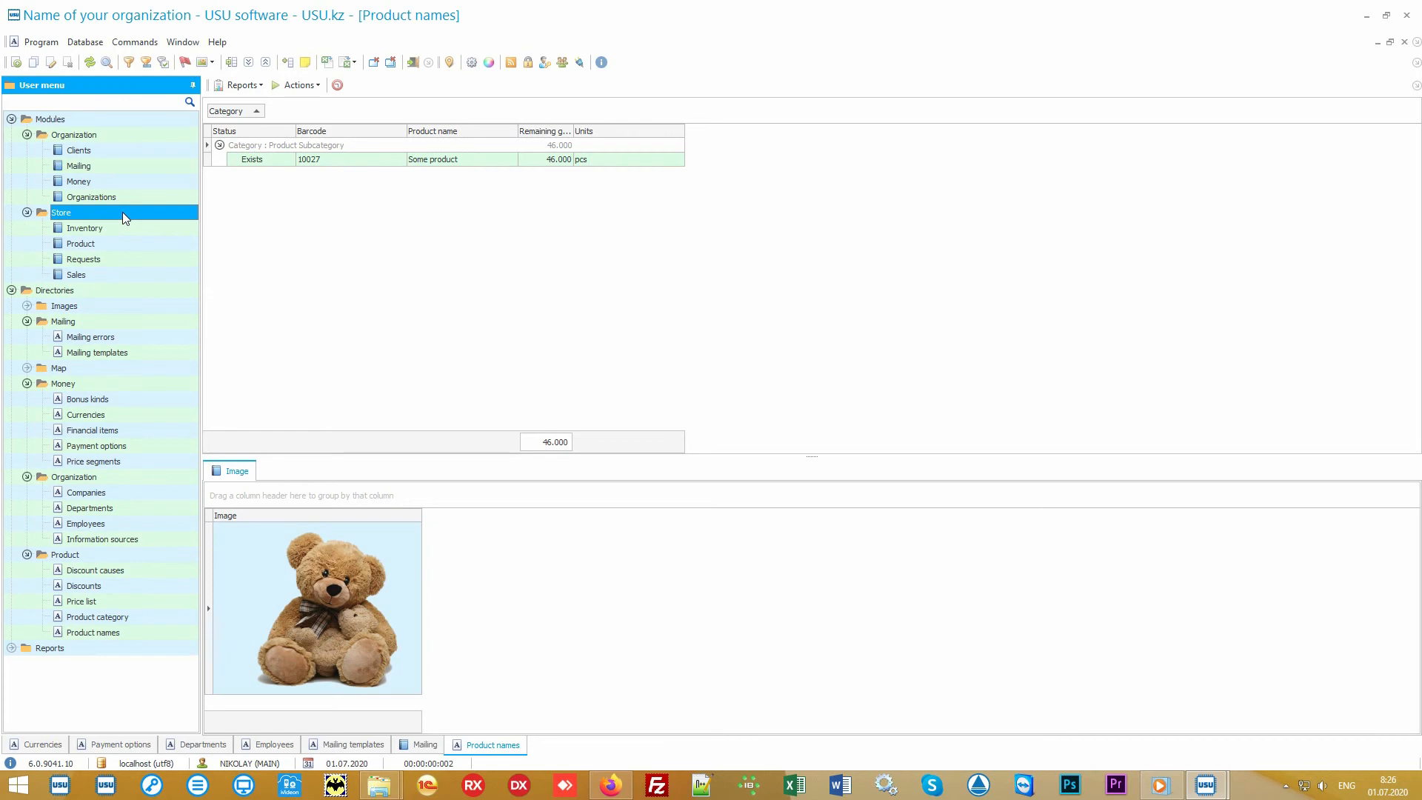
left_click(135, 242)
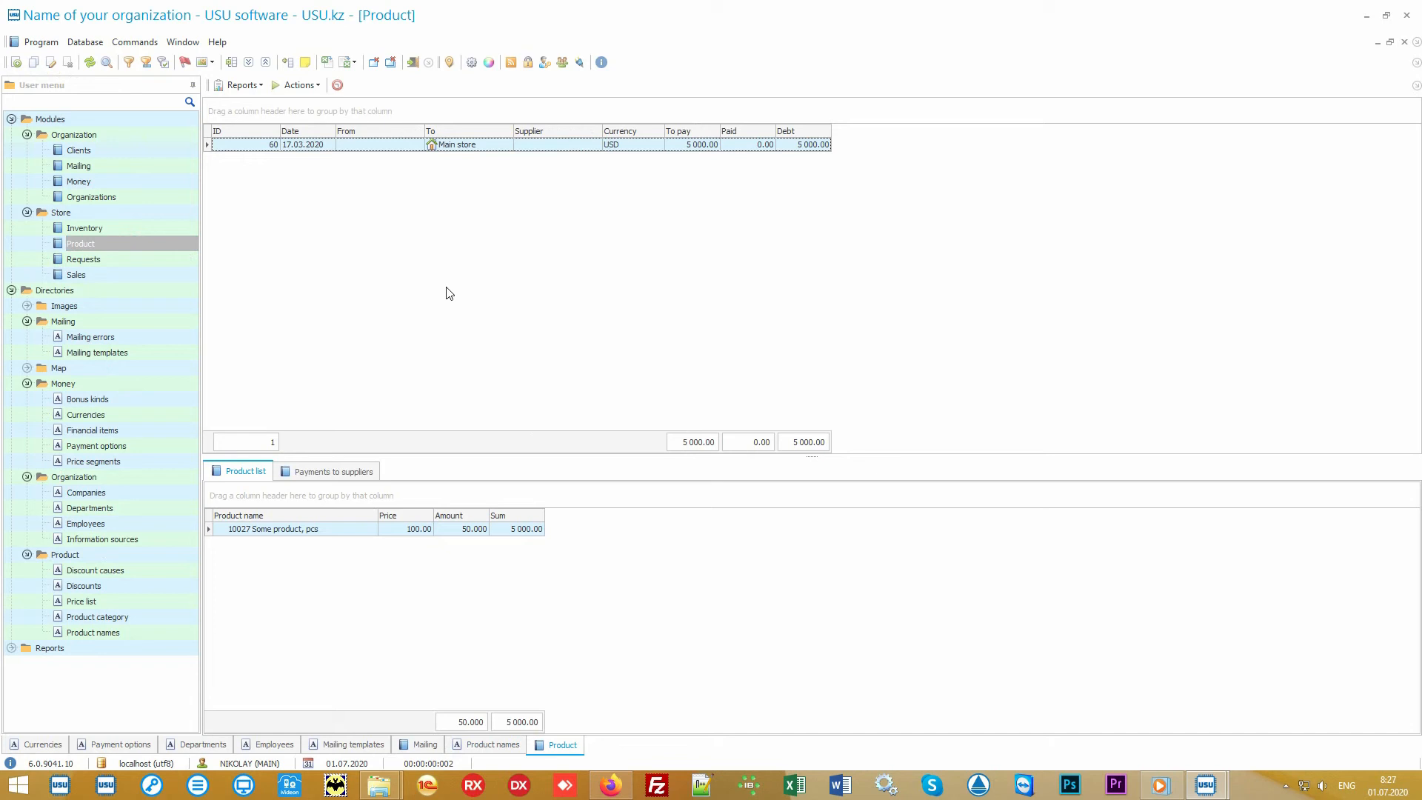
left_click(491, 148)
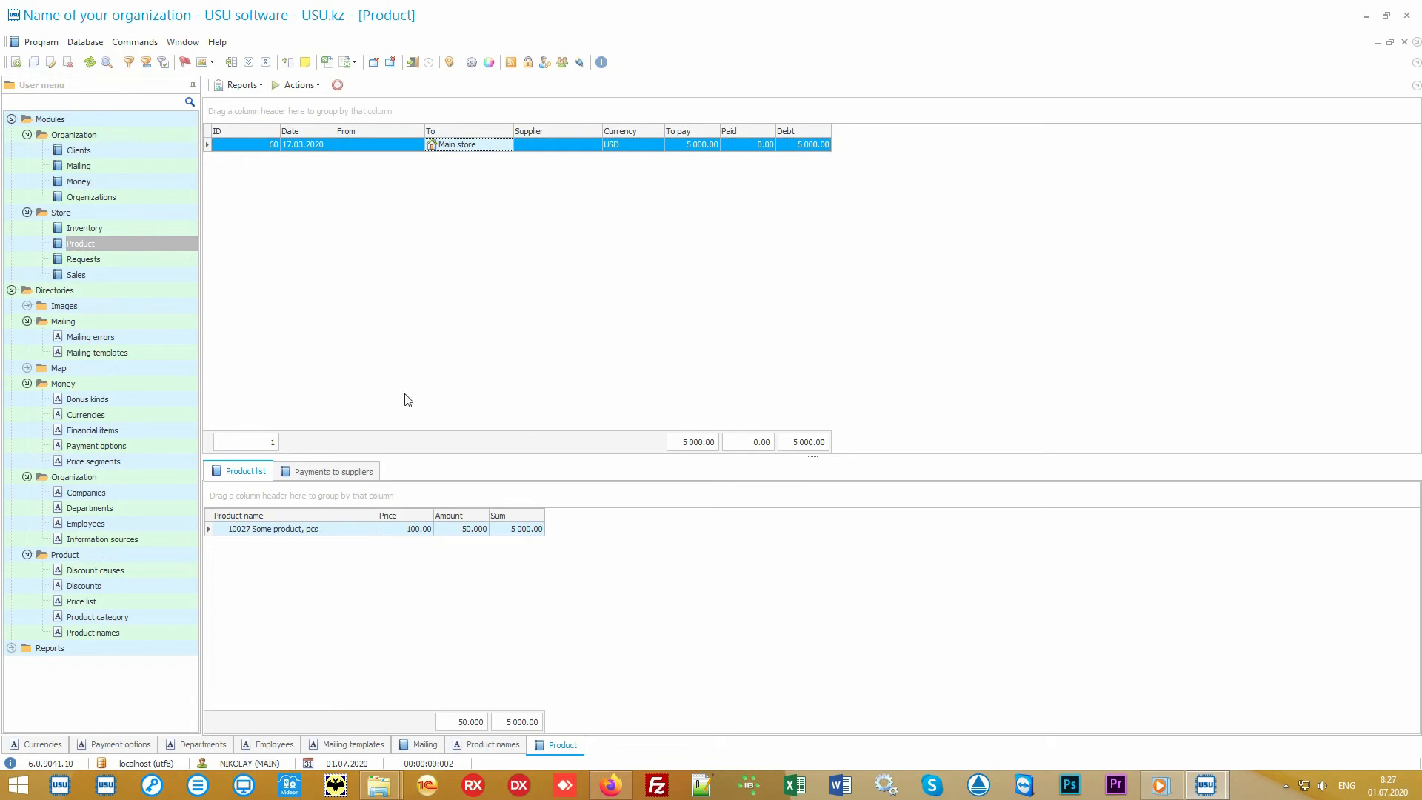
left_click(335, 530)
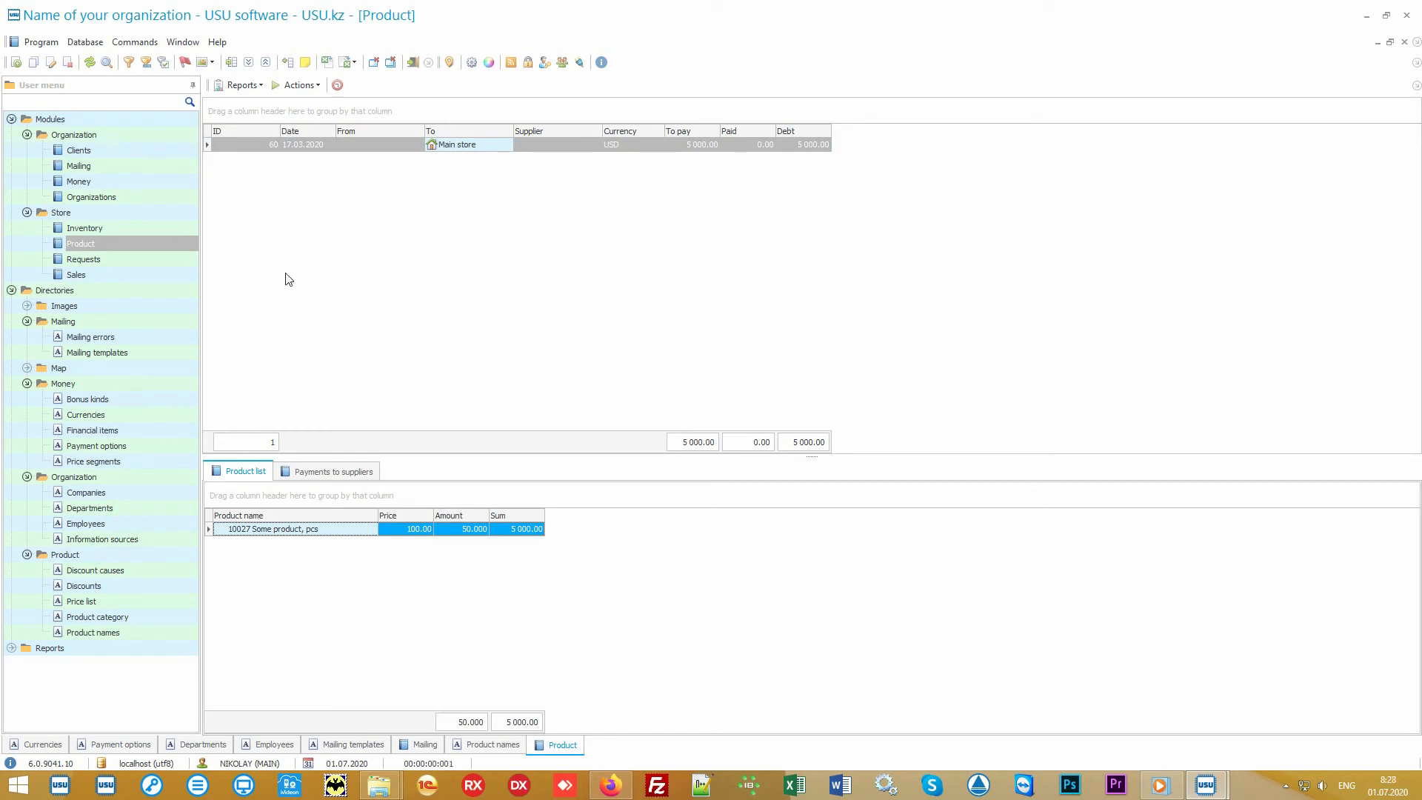
Generate the Label set report for the selected product line and close the preview.
left_click(255, 87)
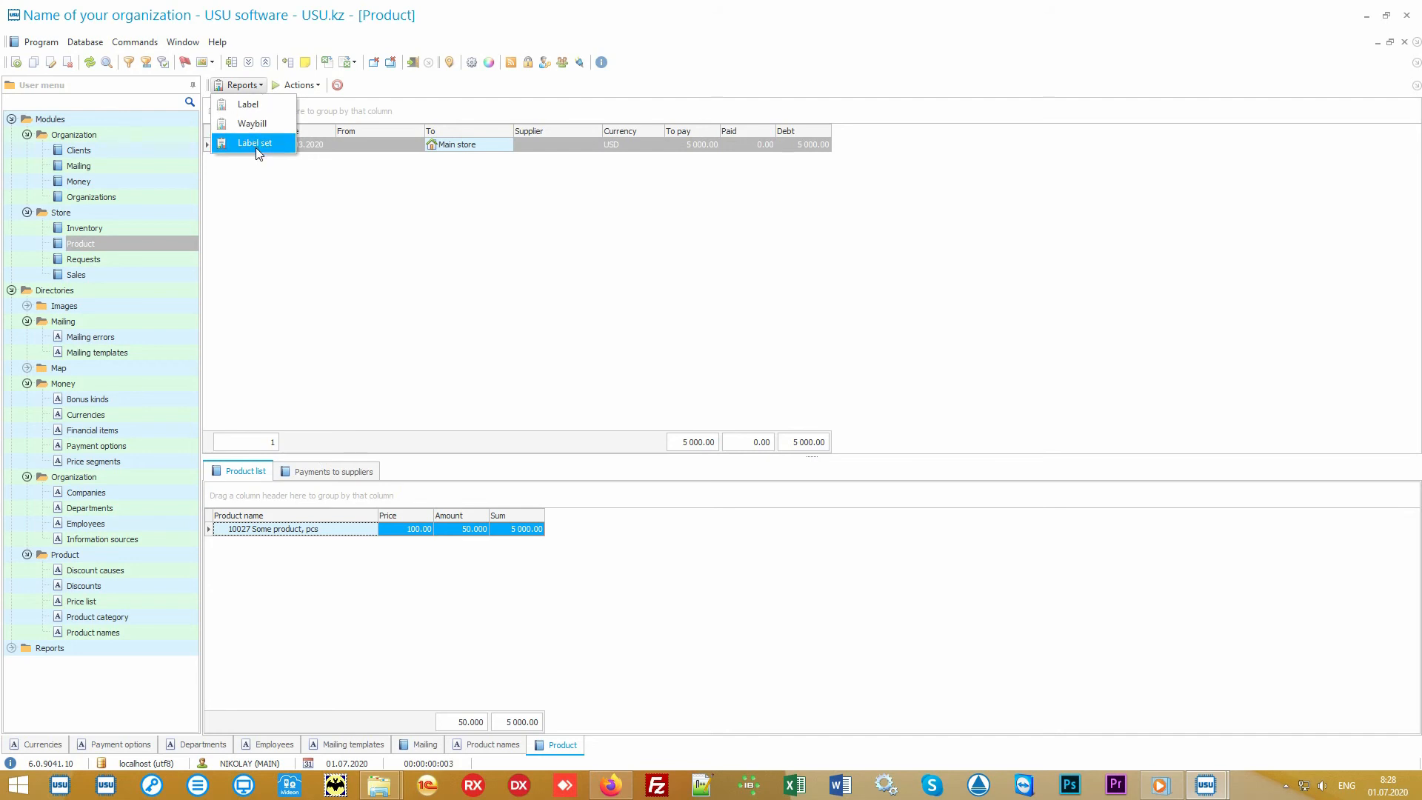
left_click(280, 145)
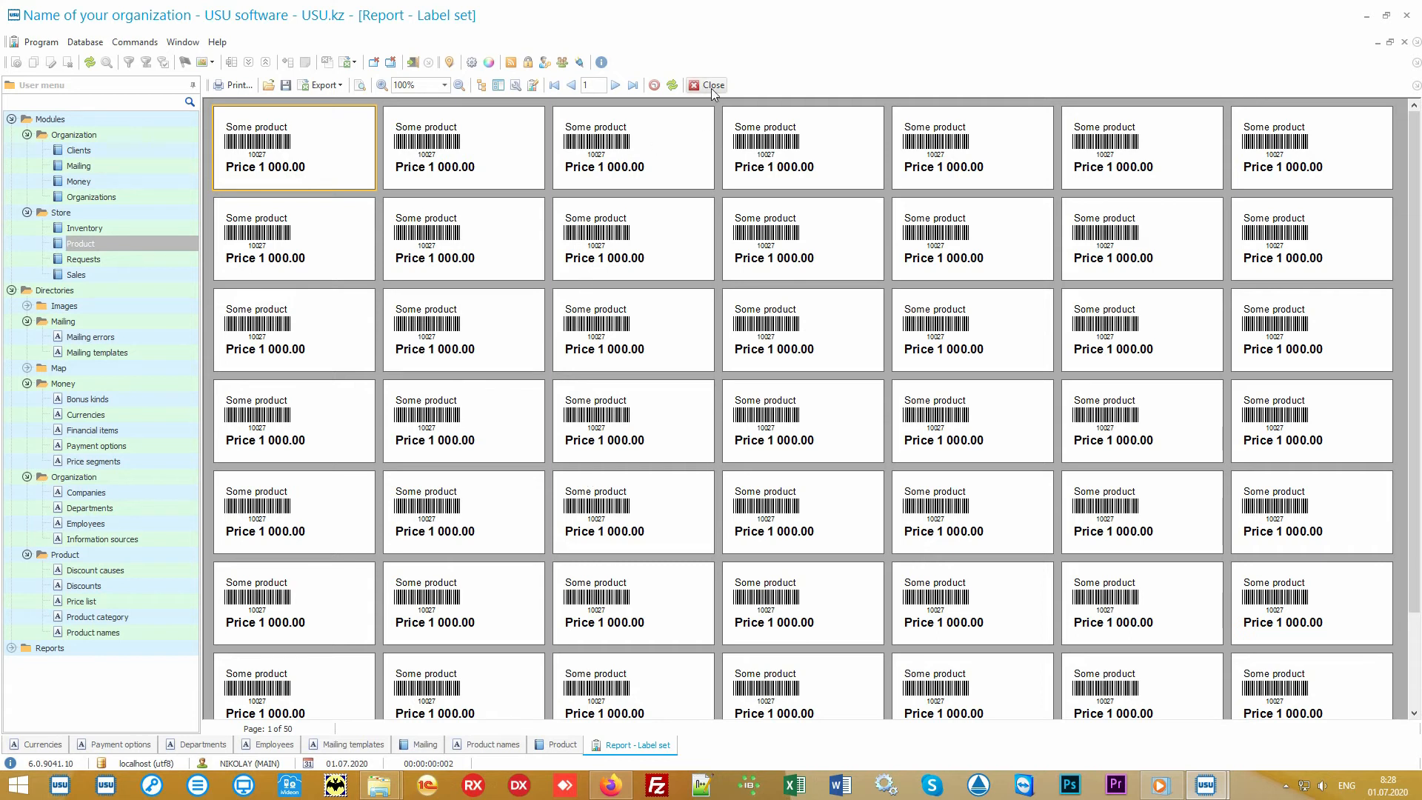
left_click(712, 86)
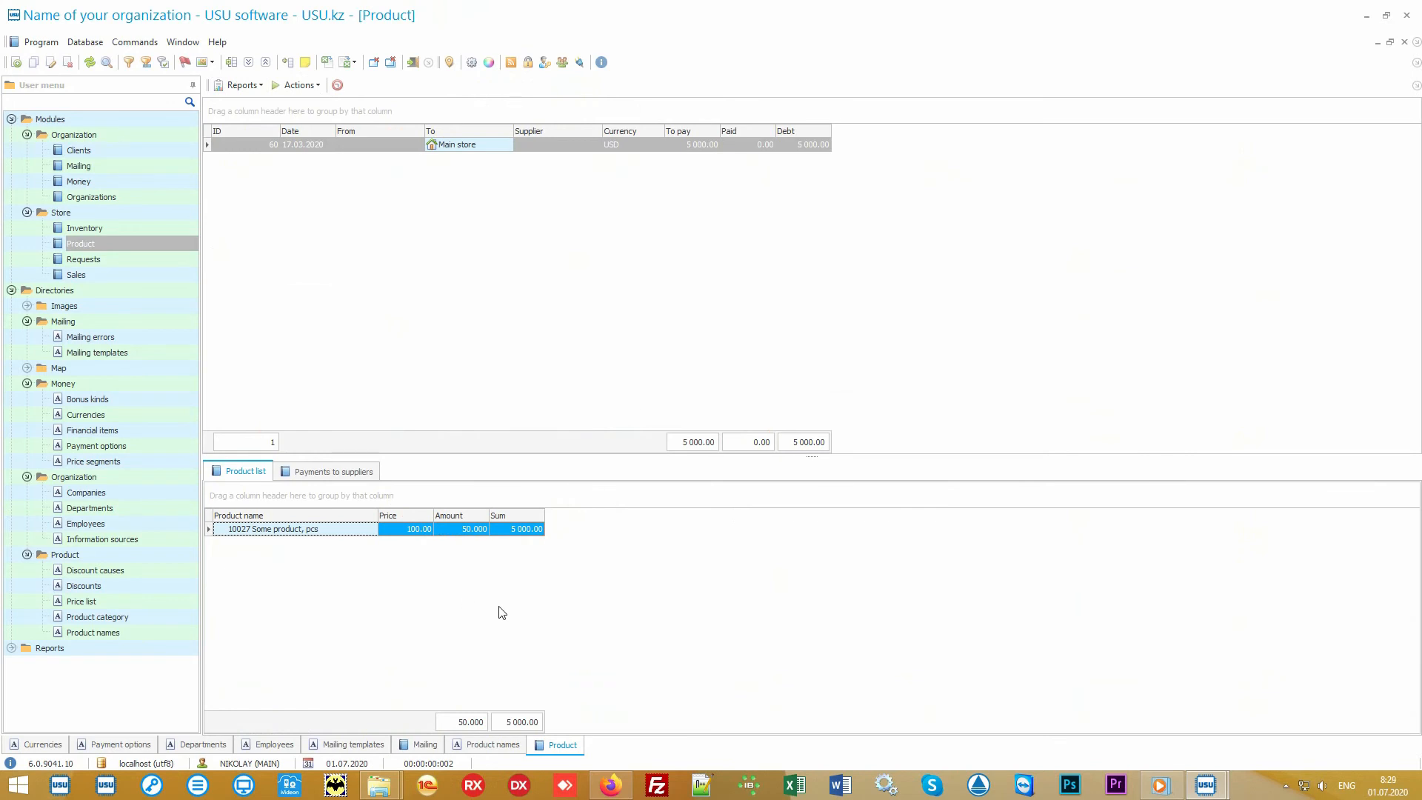
Open Product names, generate the Records report for the product, zoom the preview in, and close it.
left_click(145, 635)
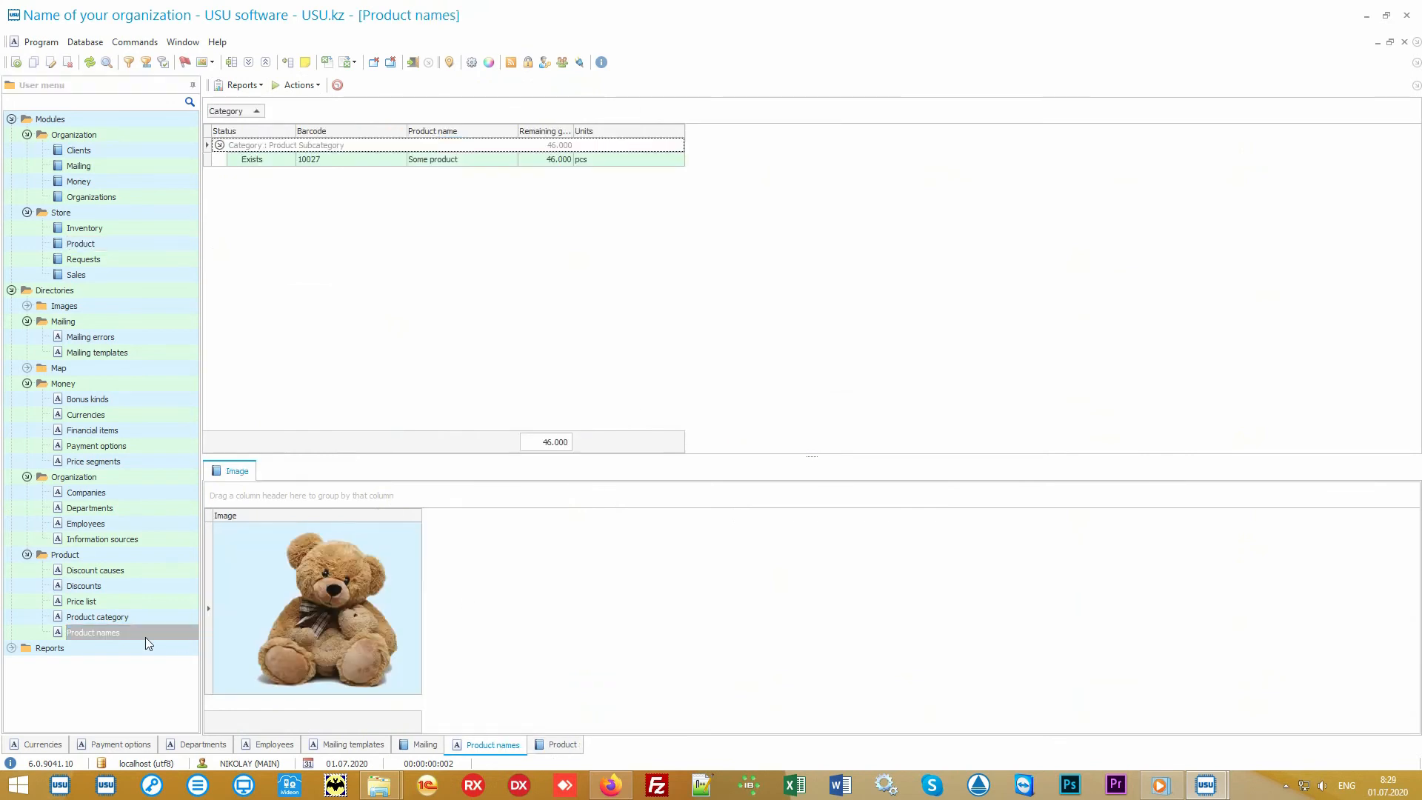
left_click(459, 160)
left_click(244, 86)
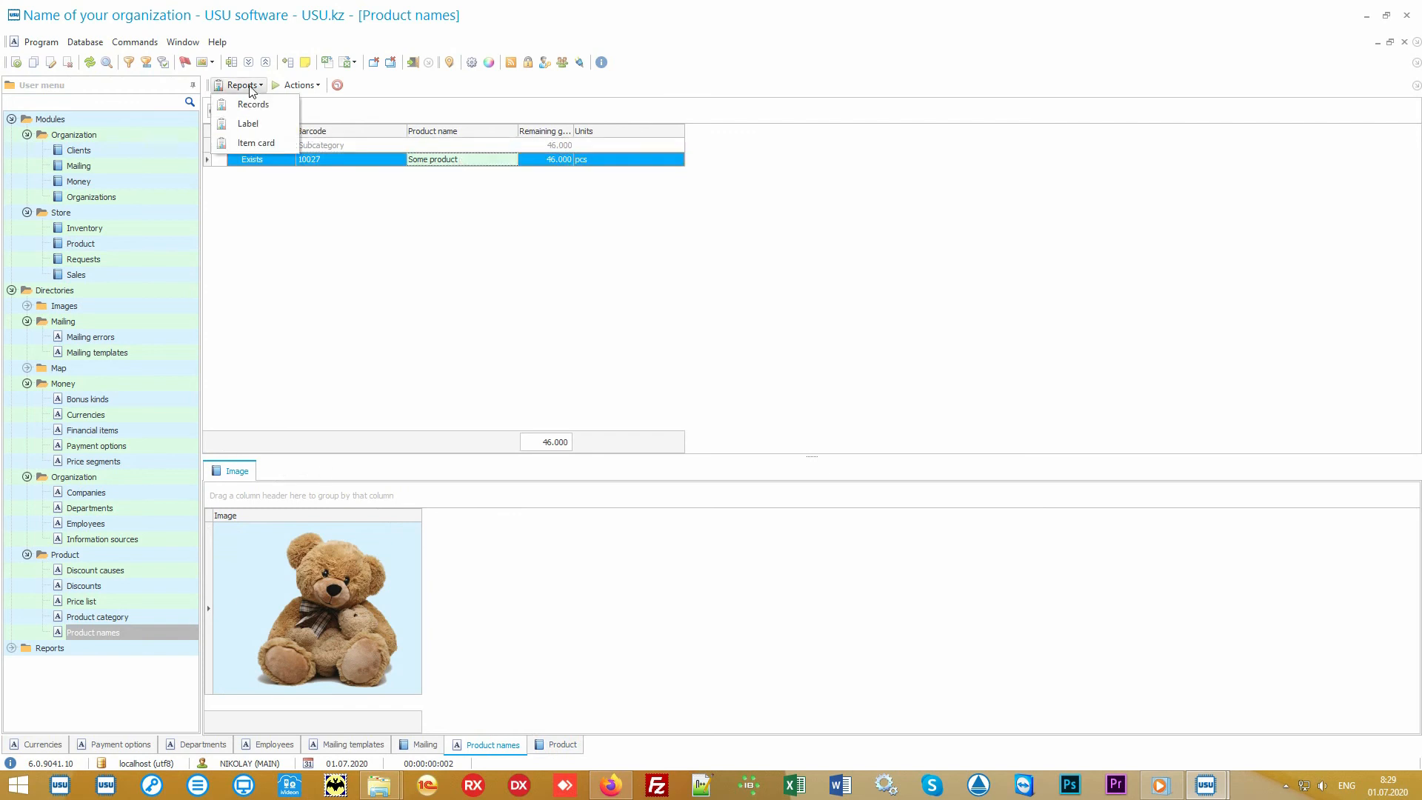
left_click(280, 106)
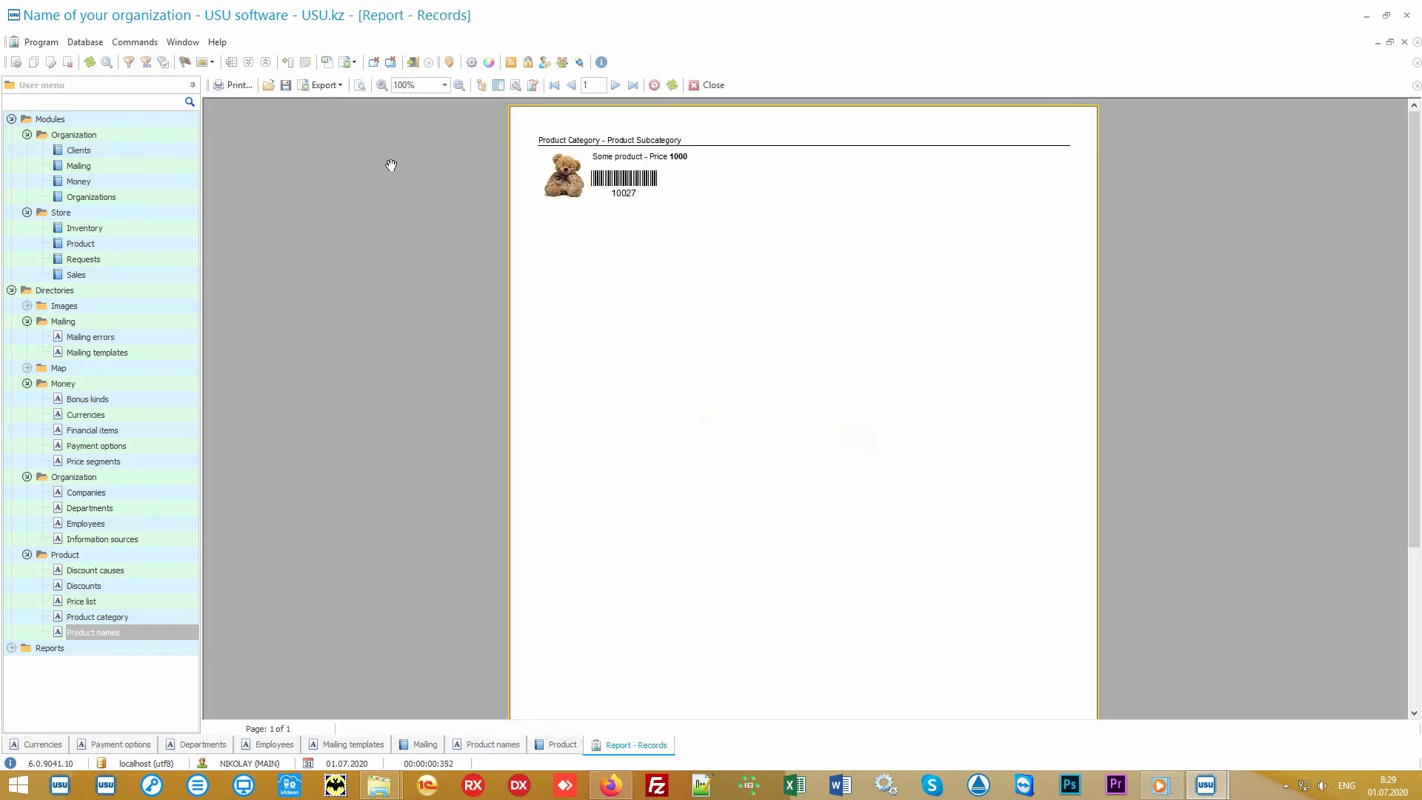
scroll(686, 290, "up", 3)
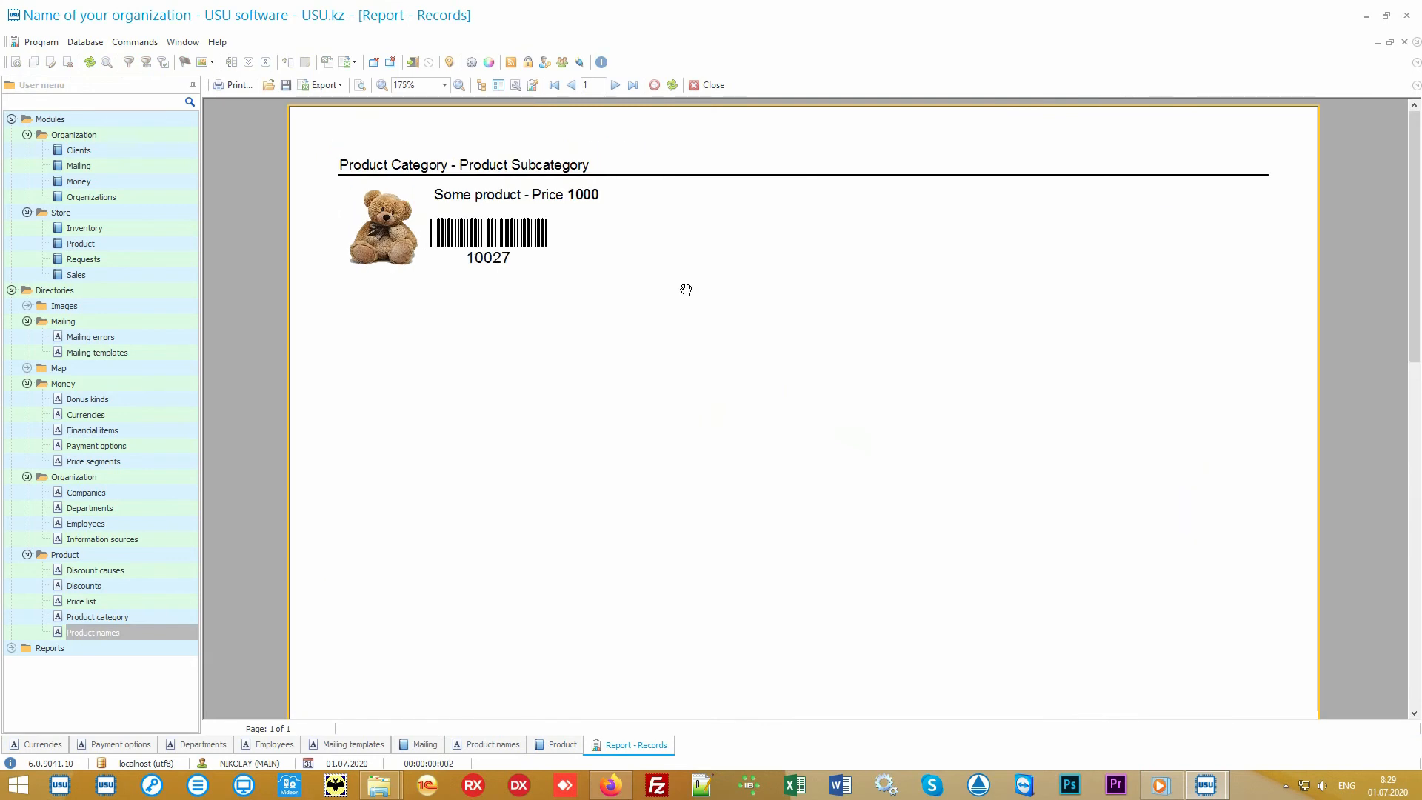
left_click(709, 86)
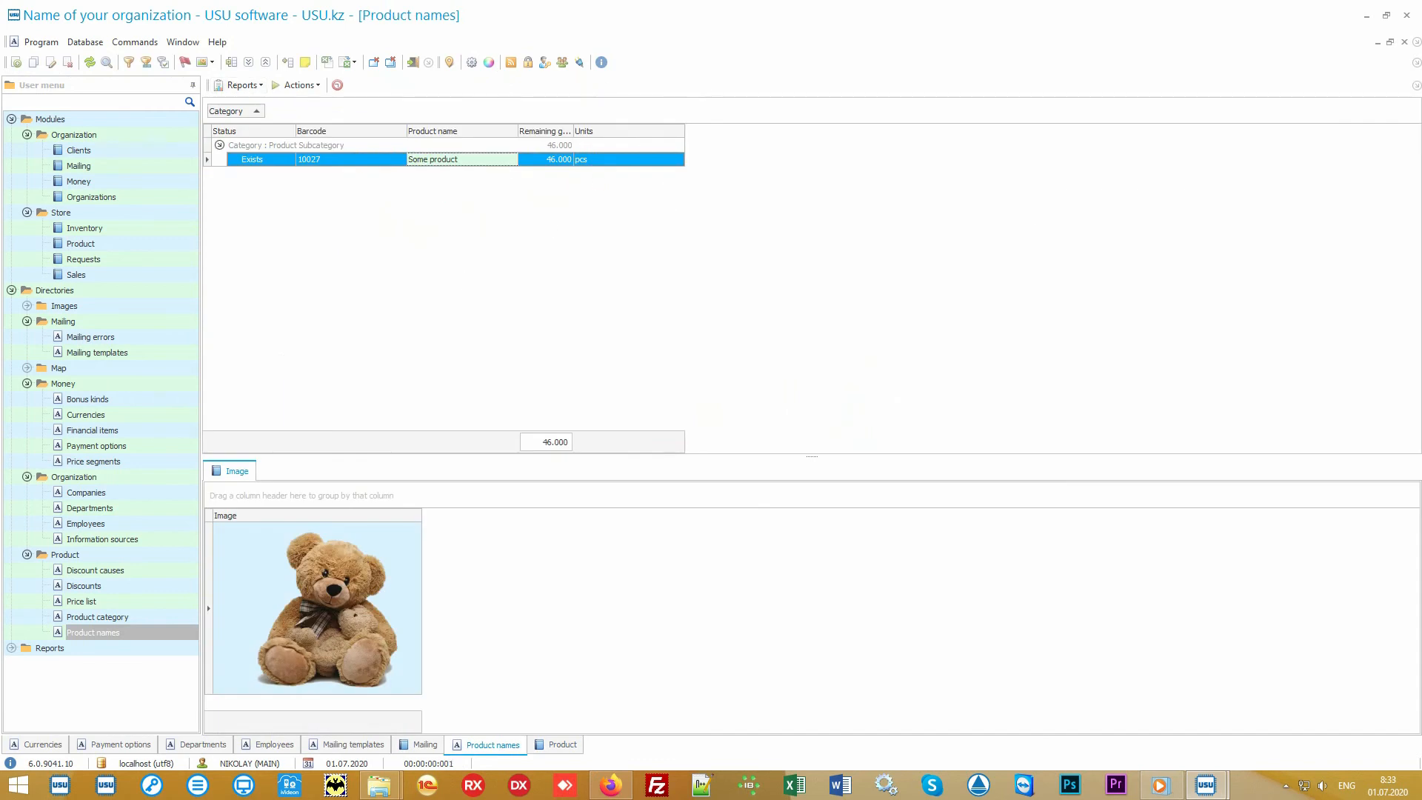
Open the Store Product documents and select each record in turn, including the transfer to Branch 1.
left_click(166, 246)
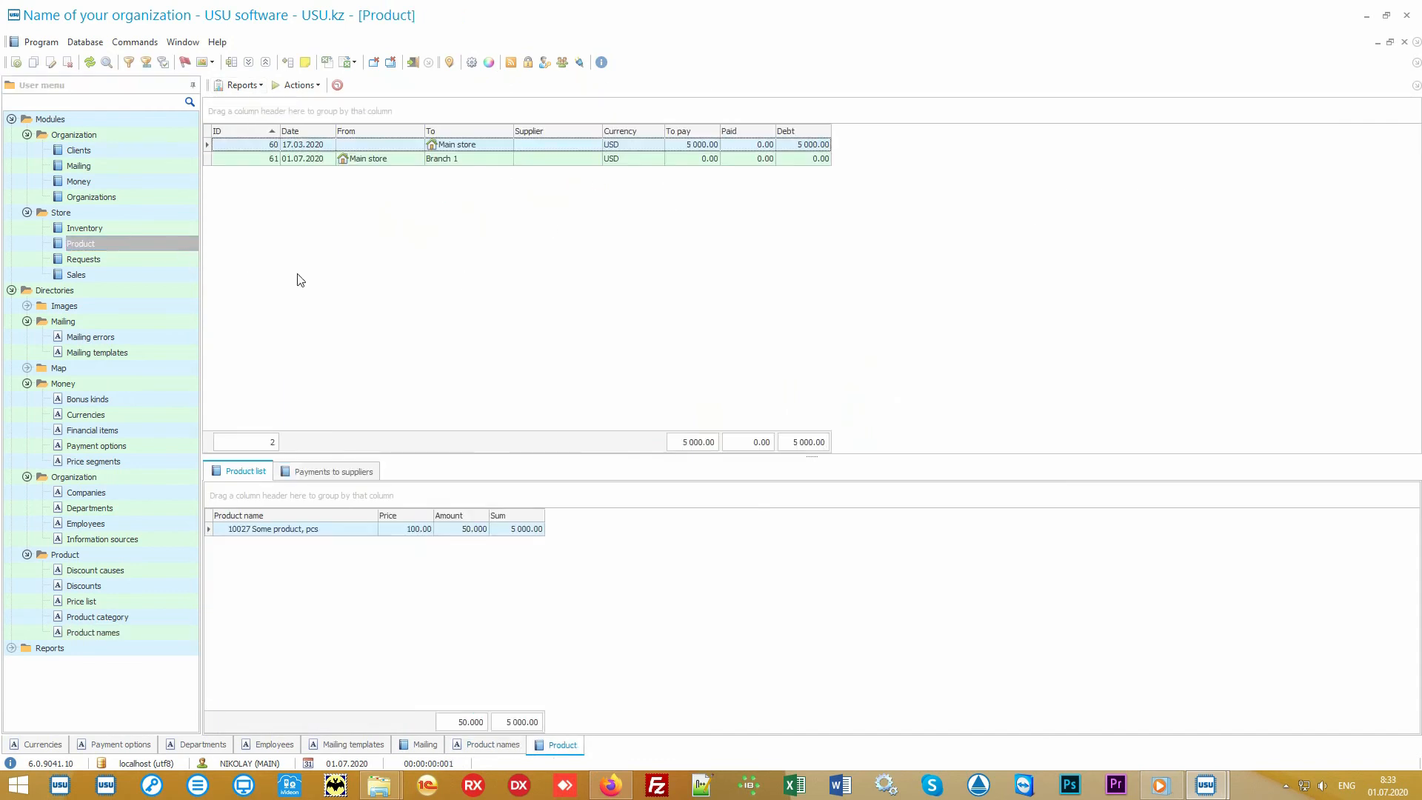
left_click(487, 146)
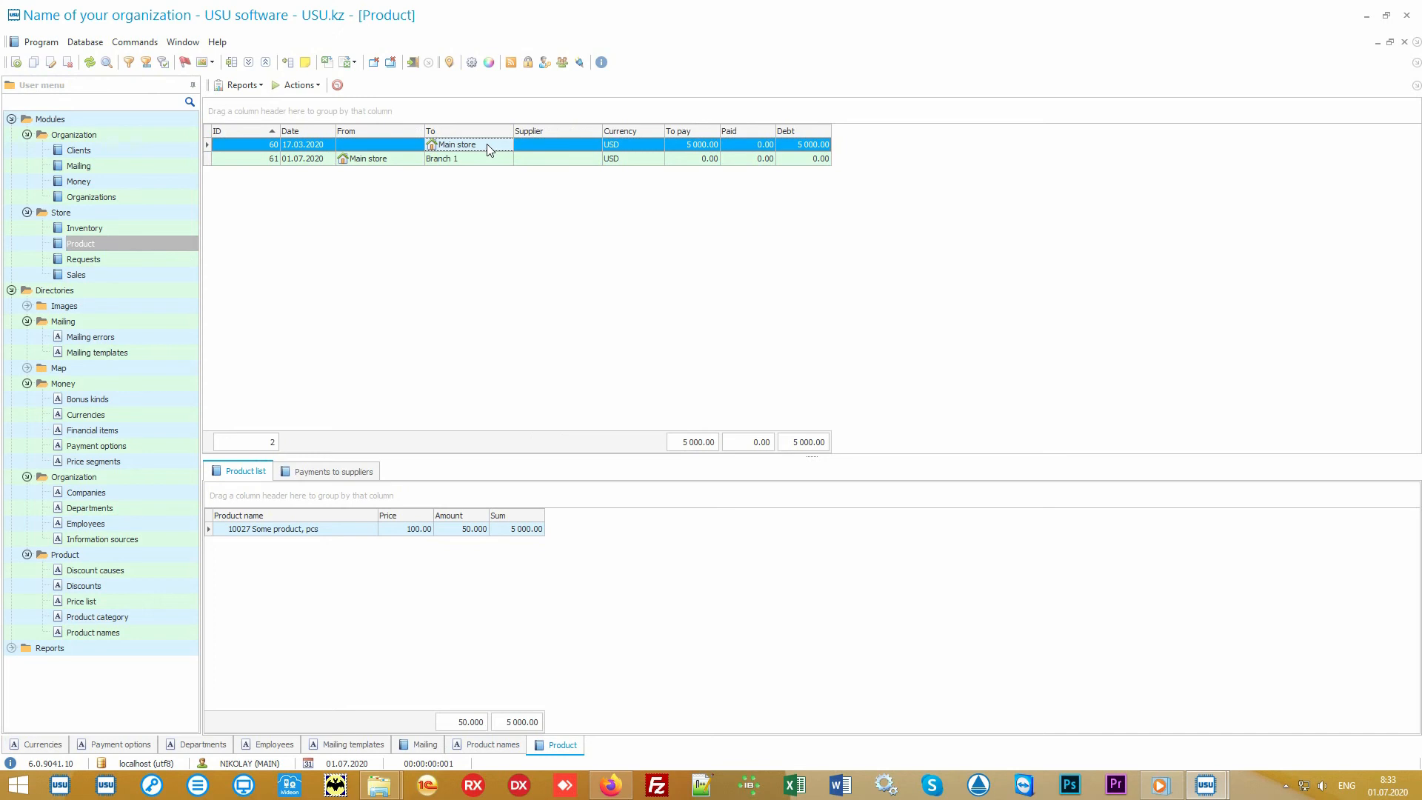
left_click(396, 163)
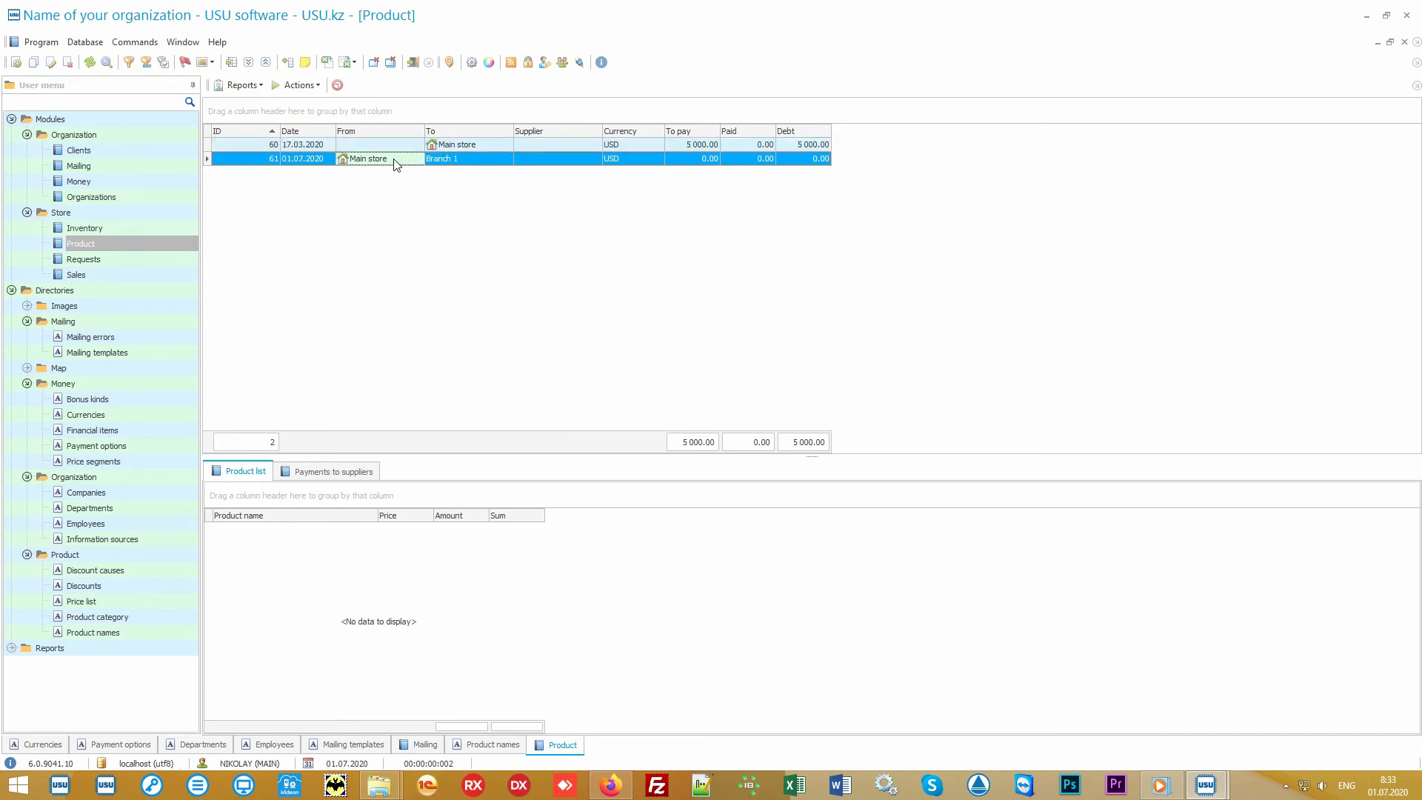
left_click(467, 159)
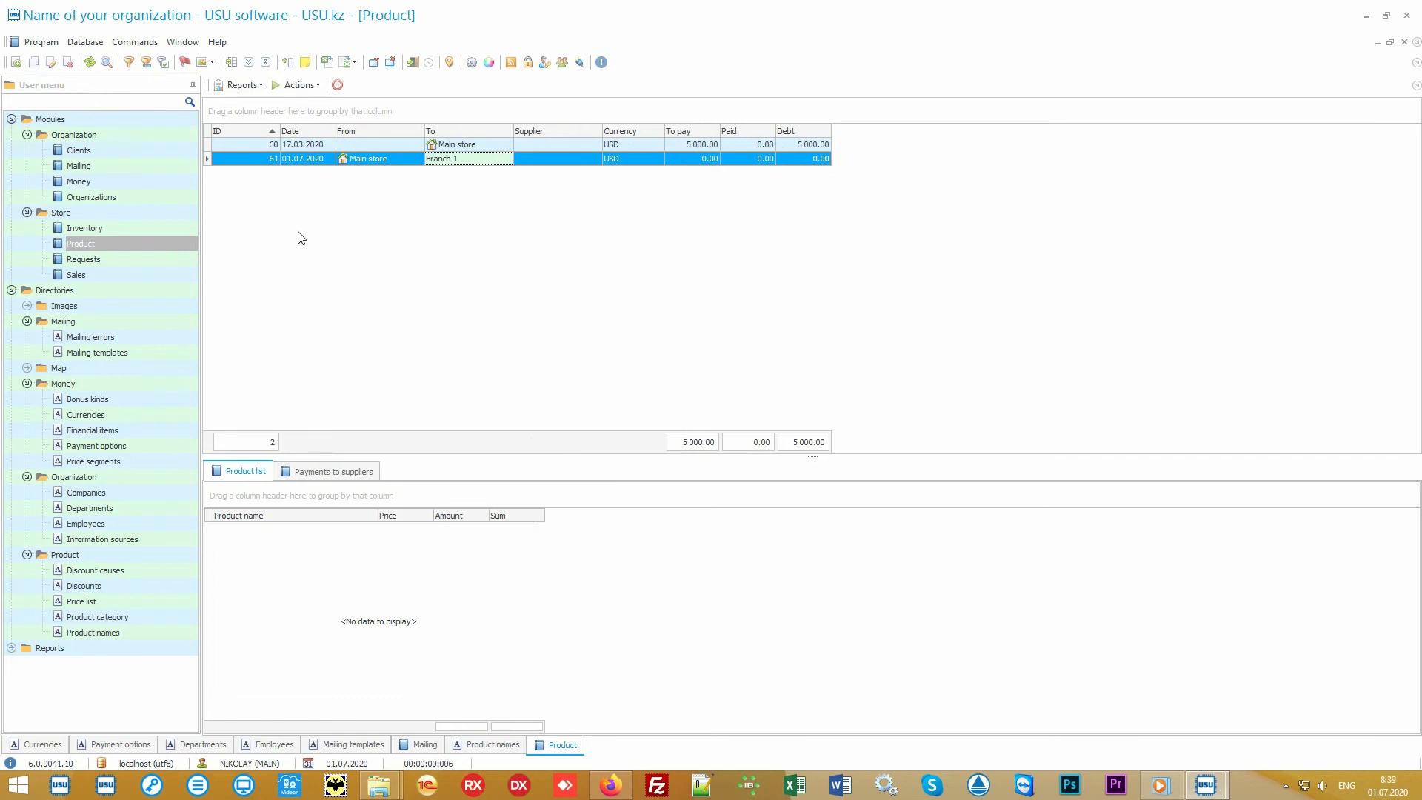
Open the Sales module's data search form.
left_click(140, 275)
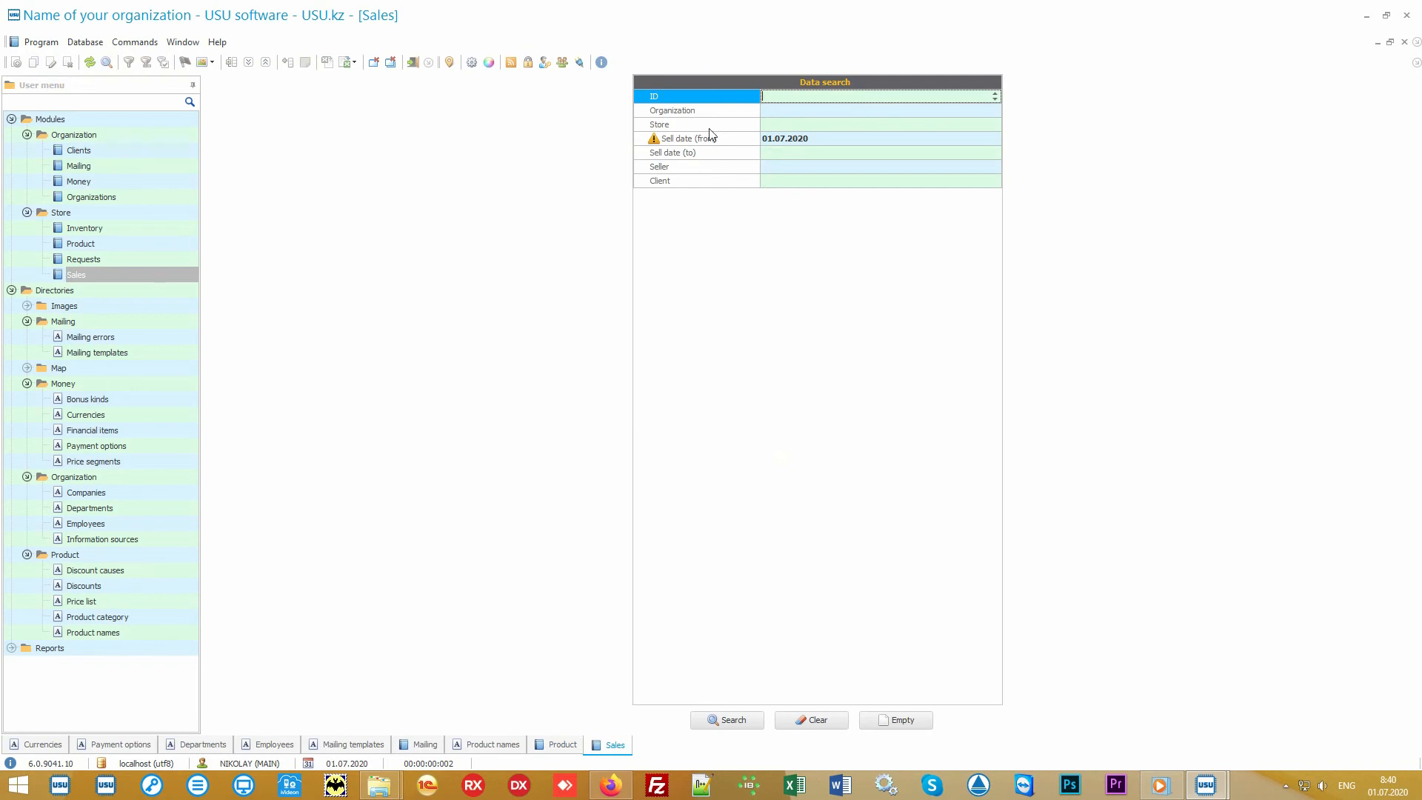
mouse_move(717, 98)
left_mouse_down()
mouse_move(711, 185)
mouse_move(710, 95)
left_mouse_up()
Run the sales search with cleared fields and start a new sale.
left_click(823, 722)
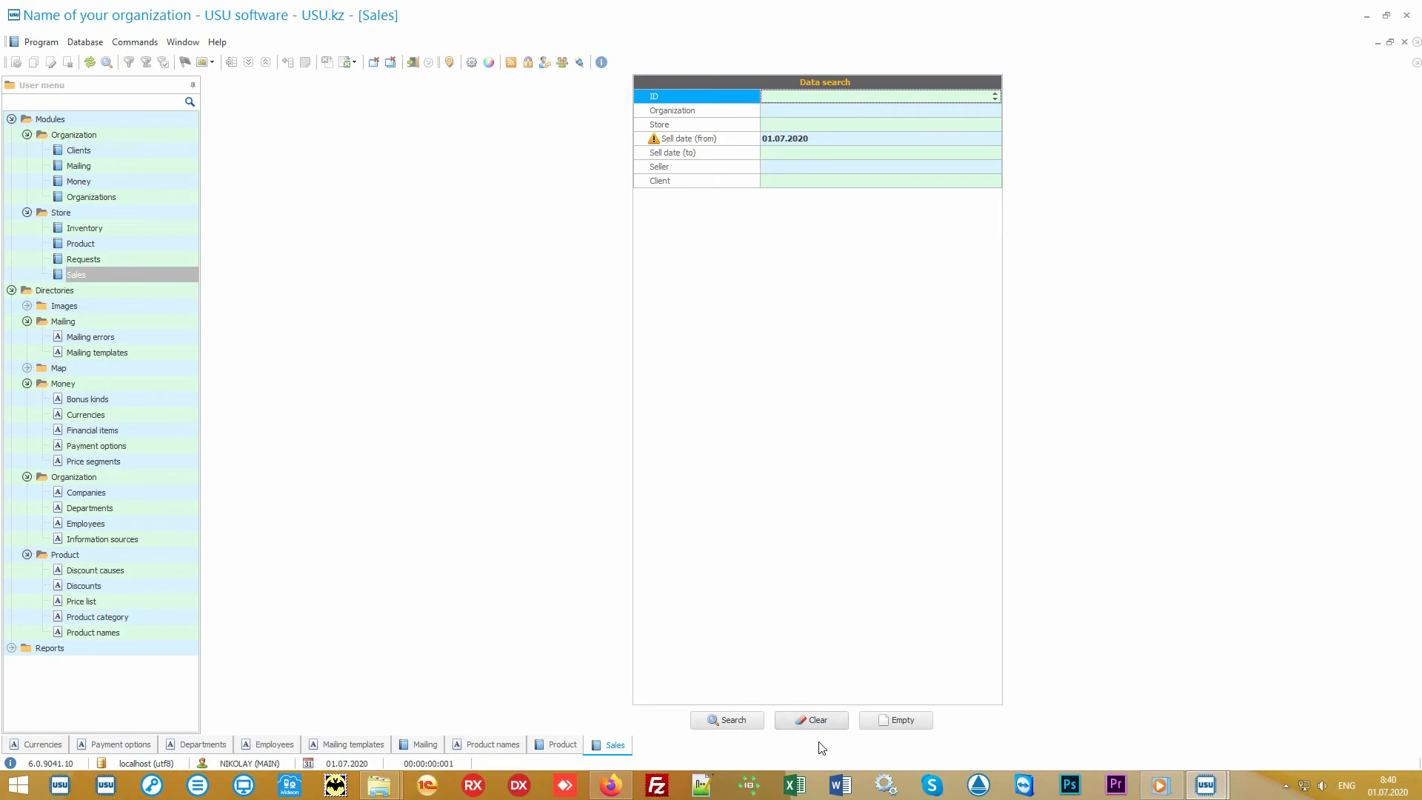
left_click(740, 728)
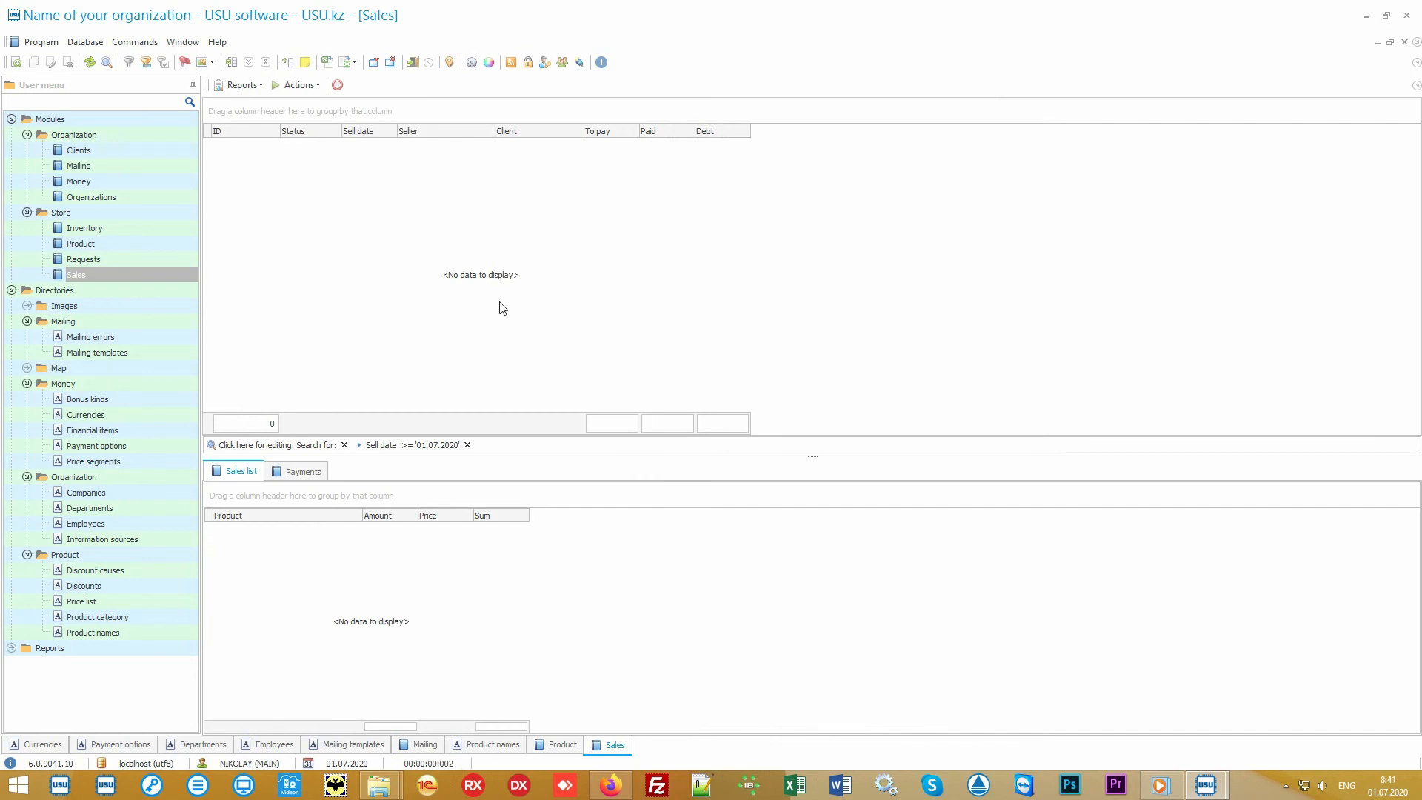
left_click(300, 85)
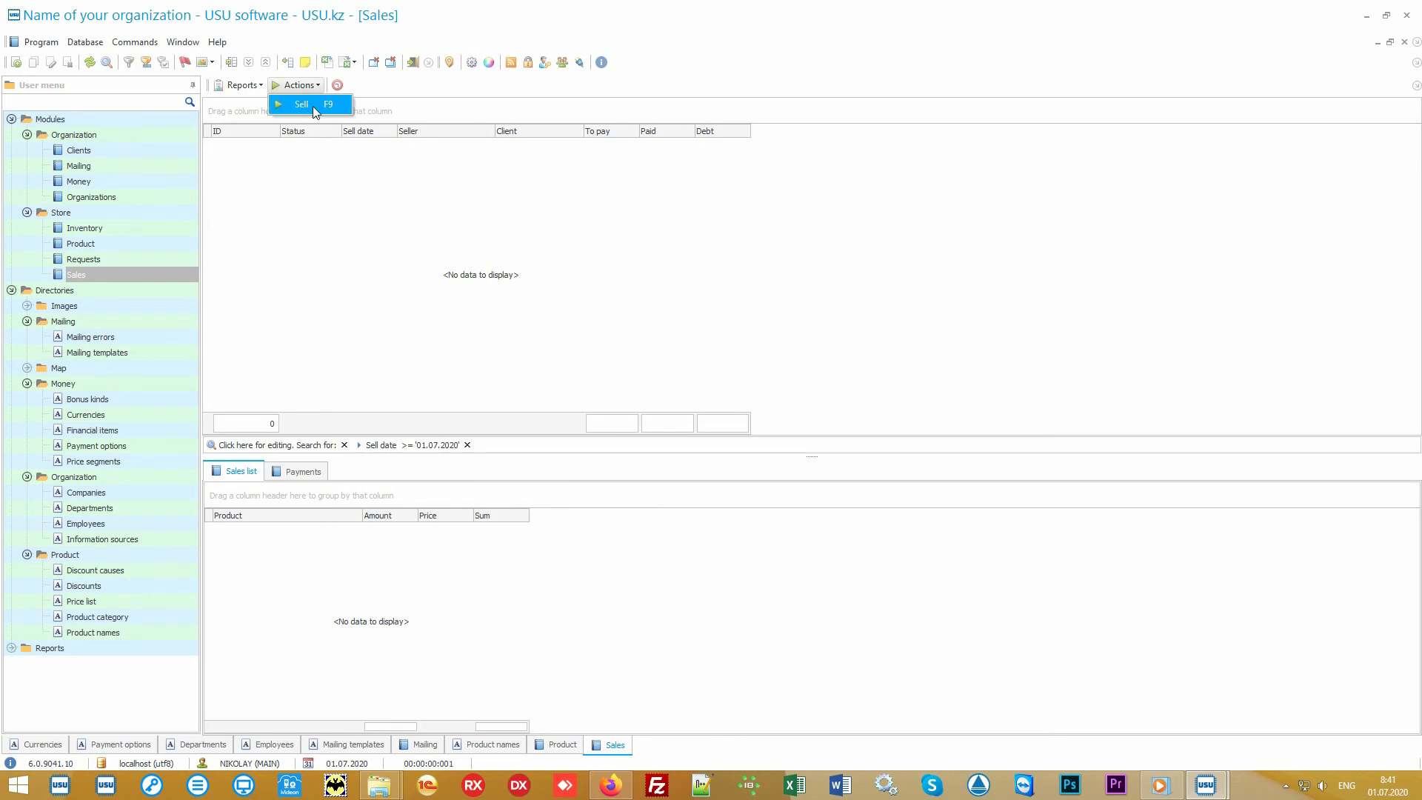
left_click(313, 106)
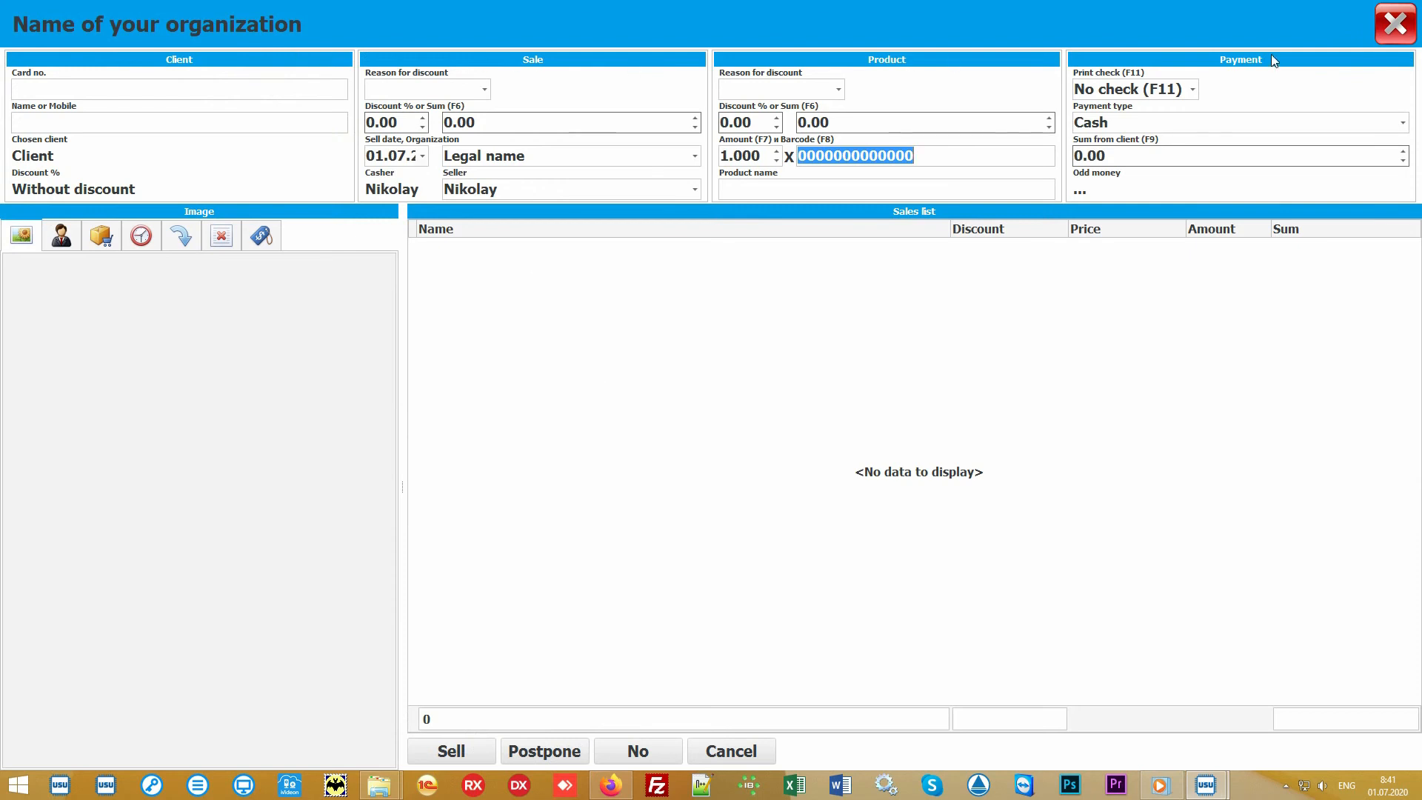
Identify the client by entering their card number.
left_click(650, 377)
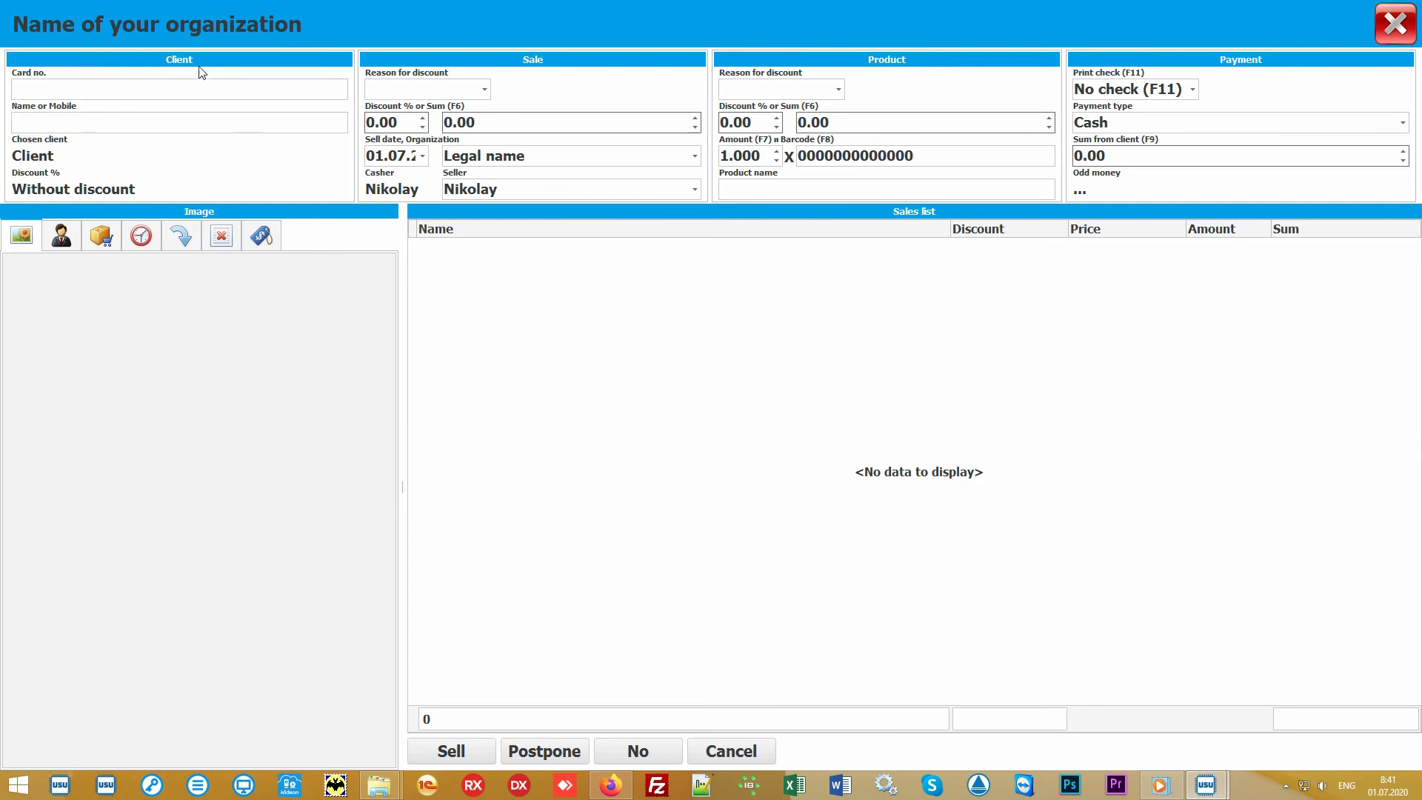
left_click(112, 88)
type("111")
key("Return")
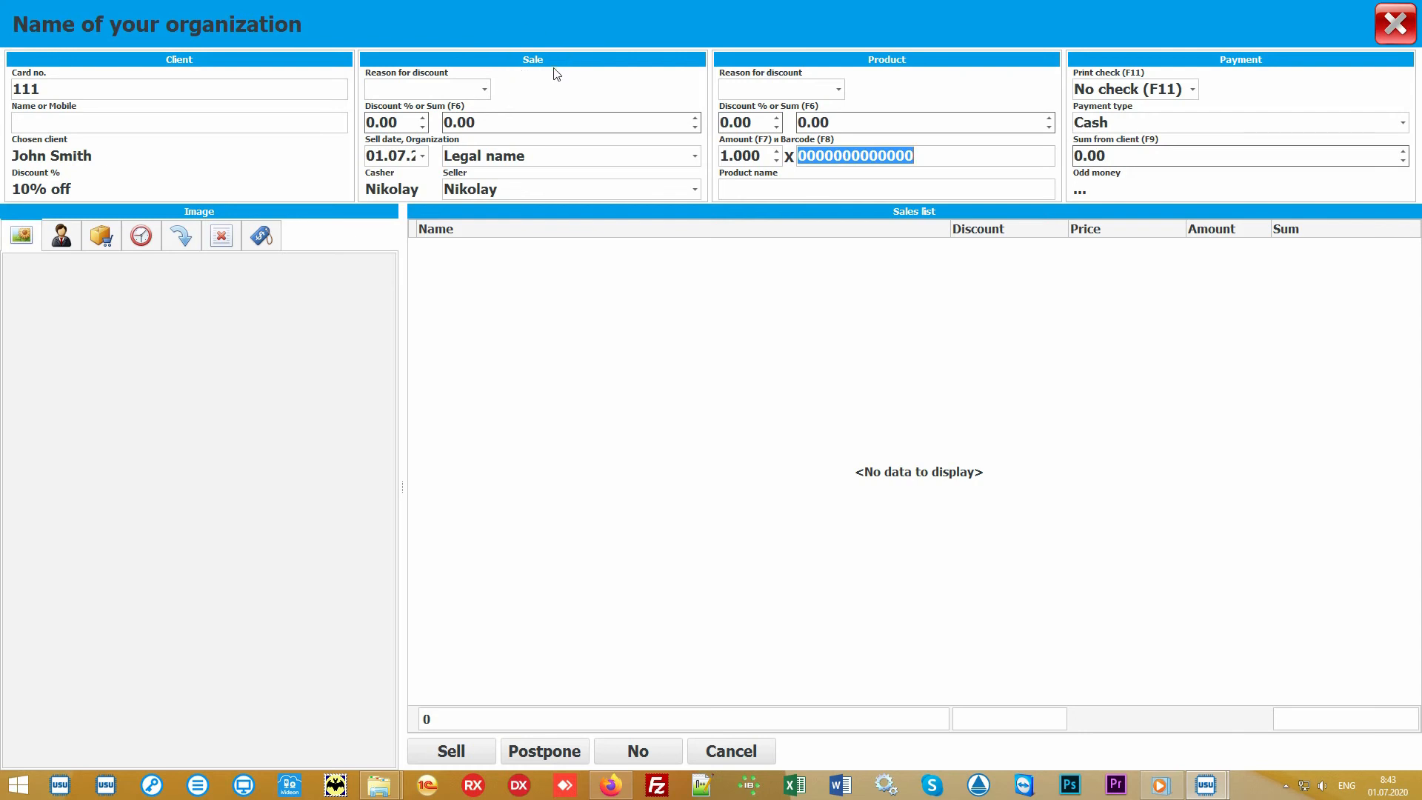
Check the organization and seller lists, keeping Legal name and the current seller.
left_click(694, 157)
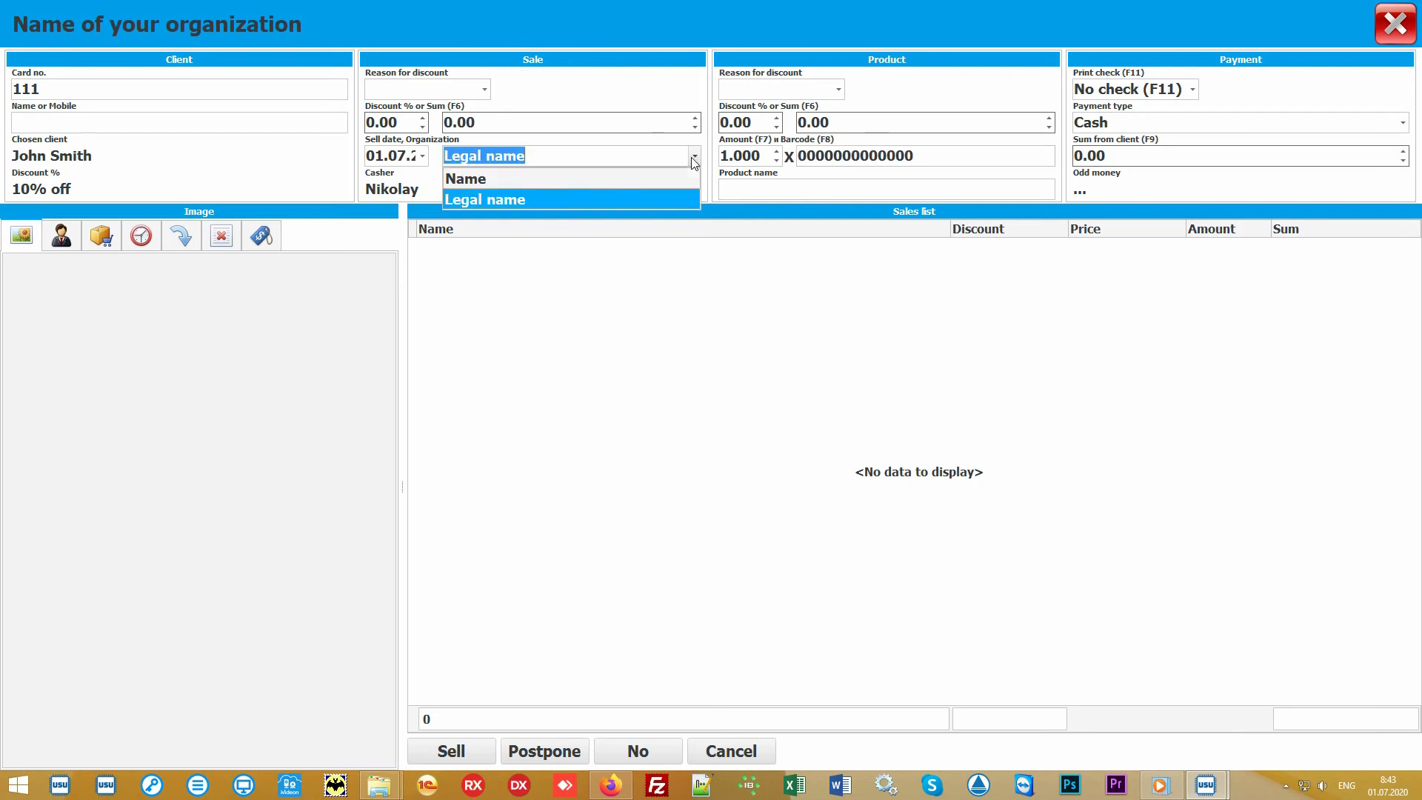
left_click(694, 158)
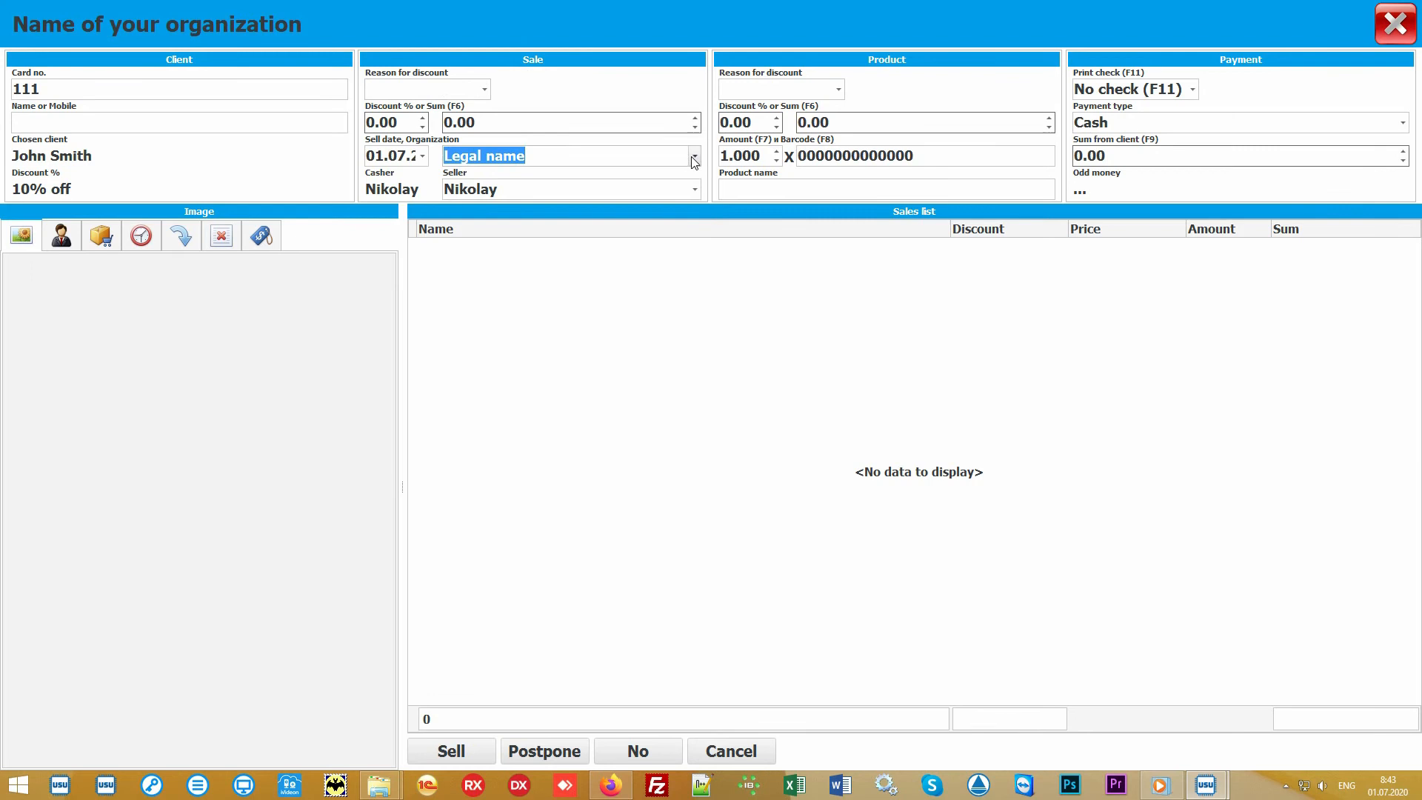
left_click(695, 190)
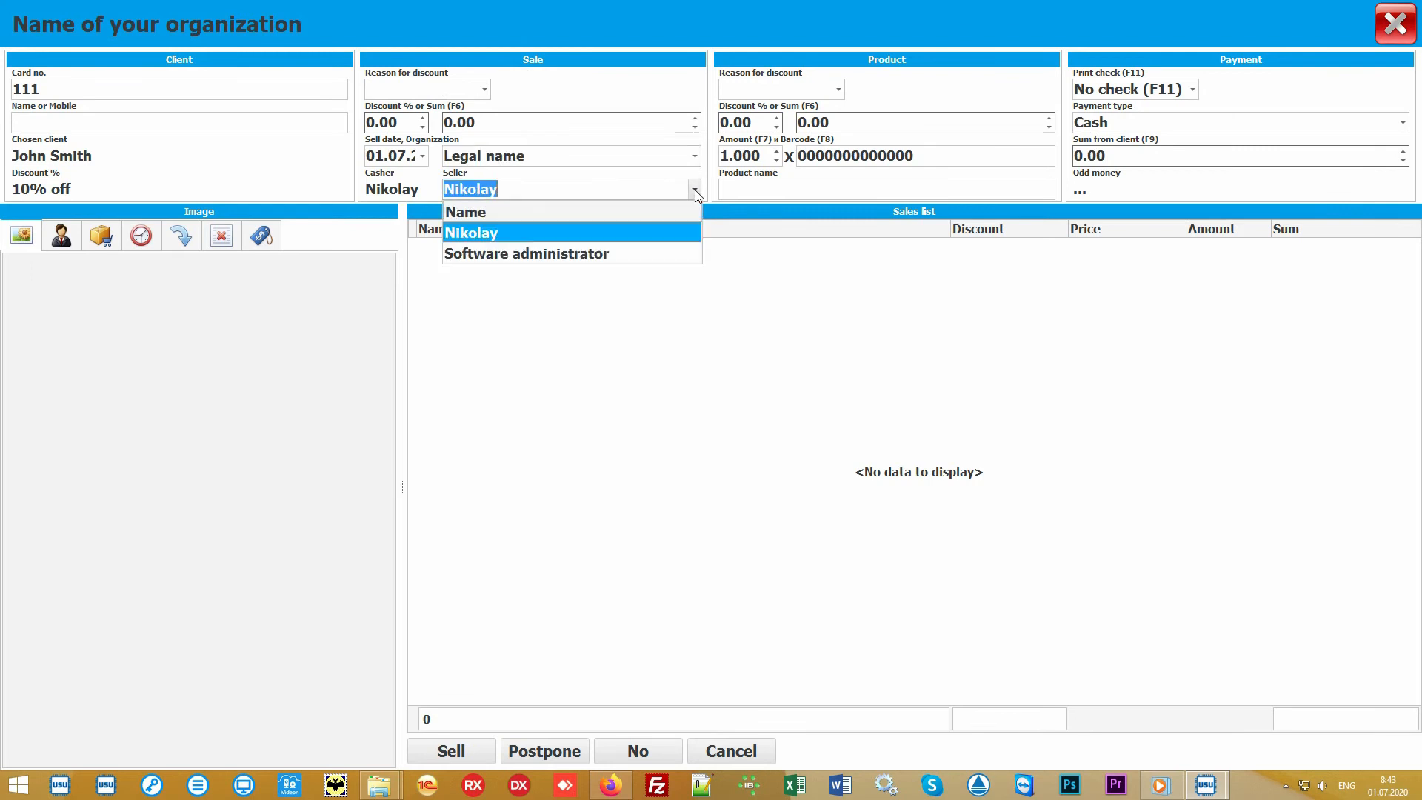
left_click(657, 233)
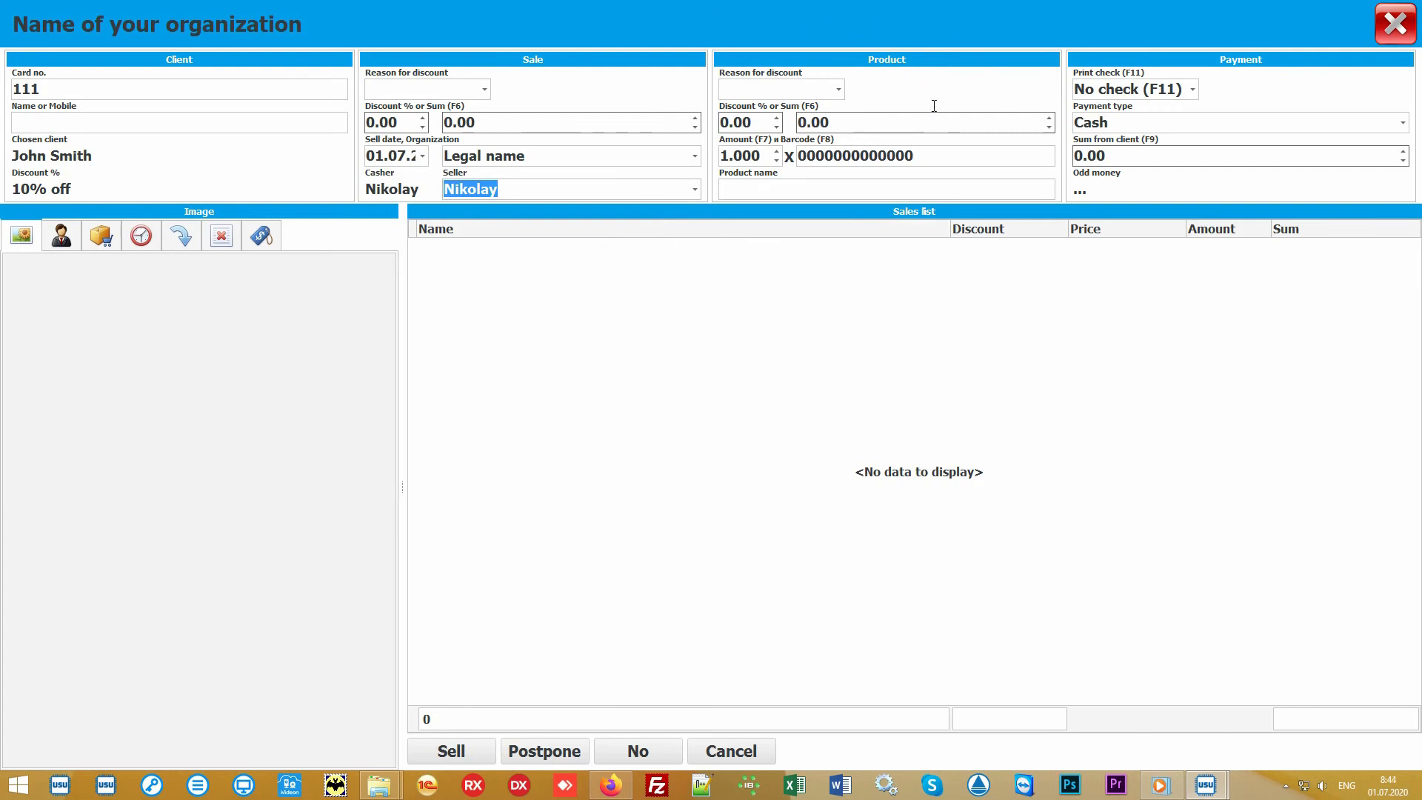
Add the product with barcode 10027 to the sales list.
left_click(954, 154)
type("100")
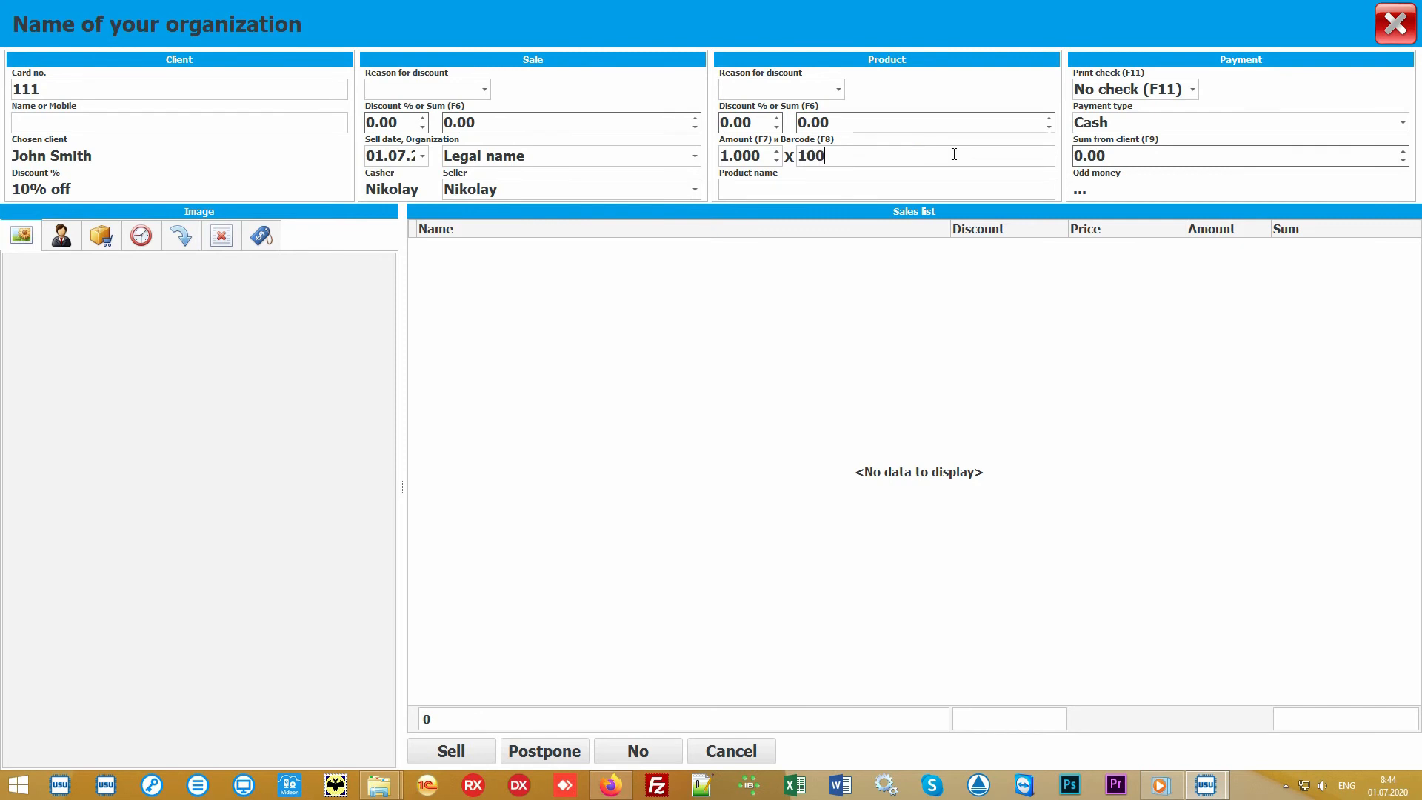
type("27")
key("Return")
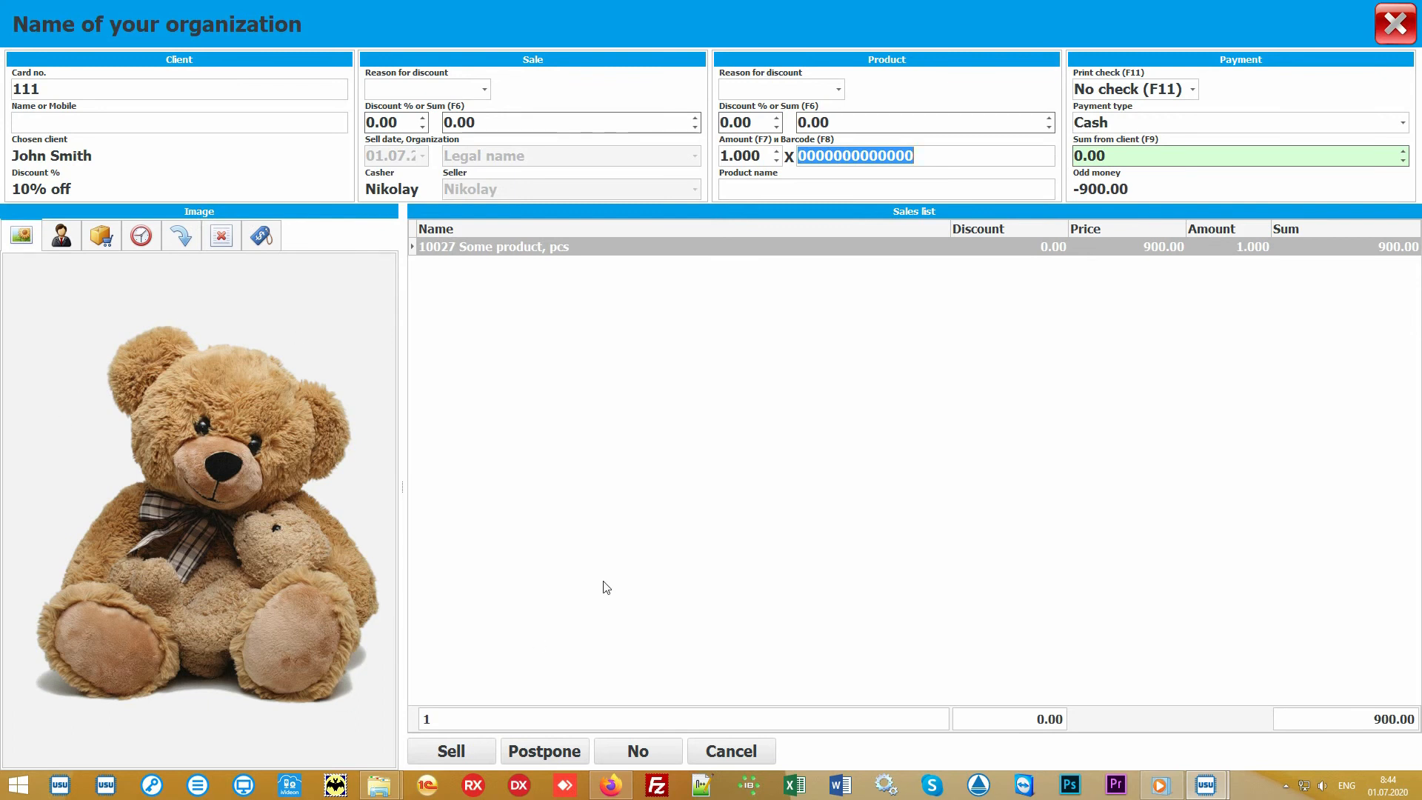
Open the product selection panel to view the Main store products.
left_click(691, 480)
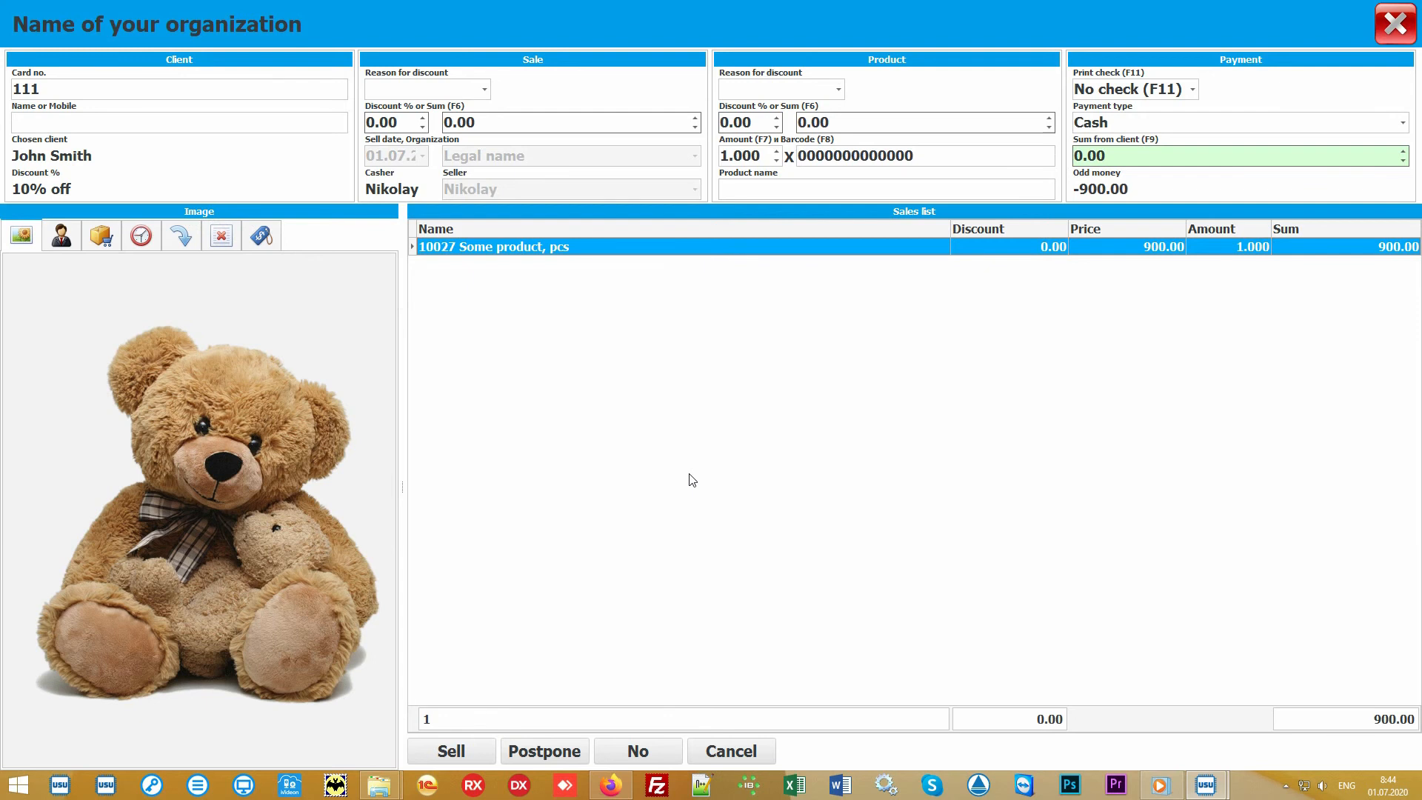
left_click(790, 186)
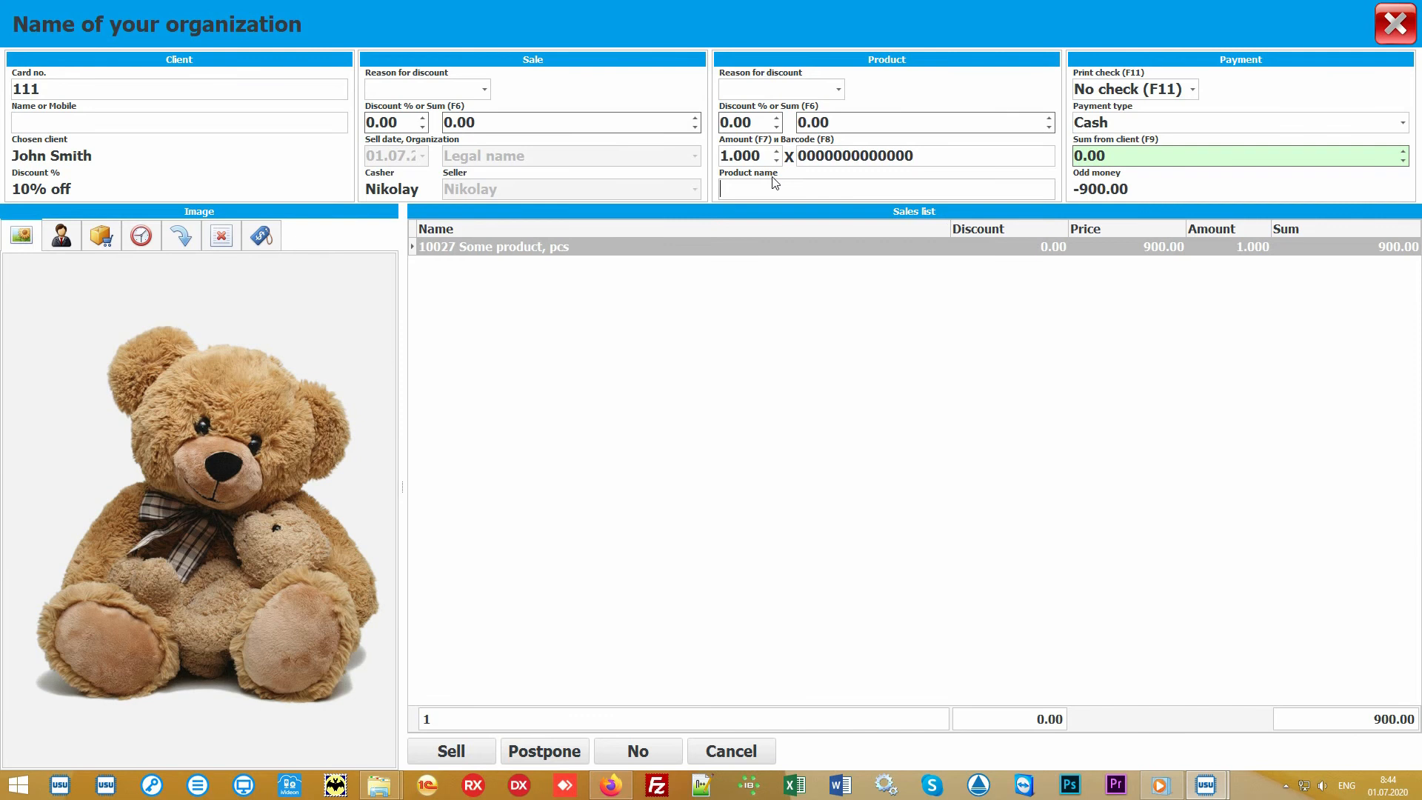
left_click(102, 237)
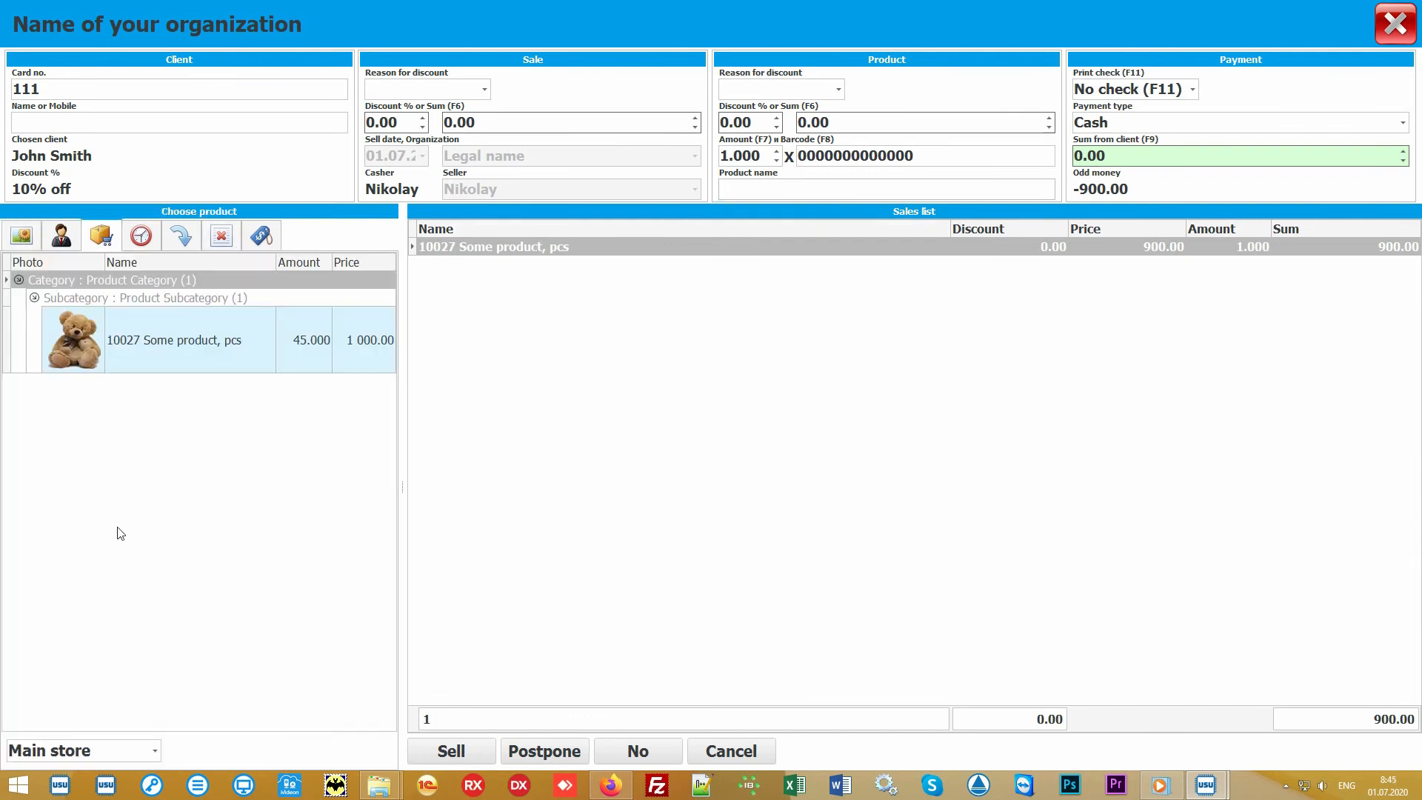
left_click(227, 483)
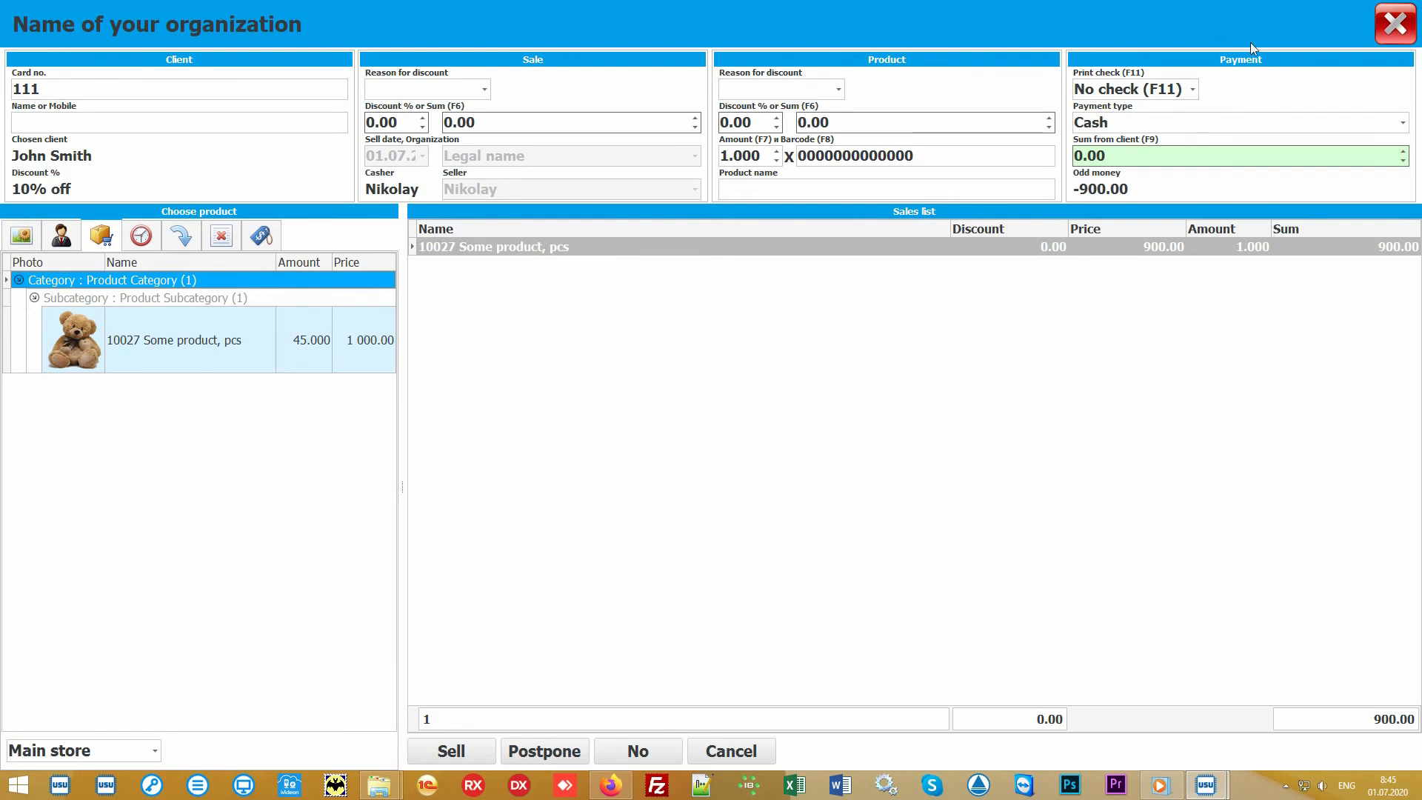
Set the sum from client to 1000 and review the payment type options.
left_click(1167, 157)
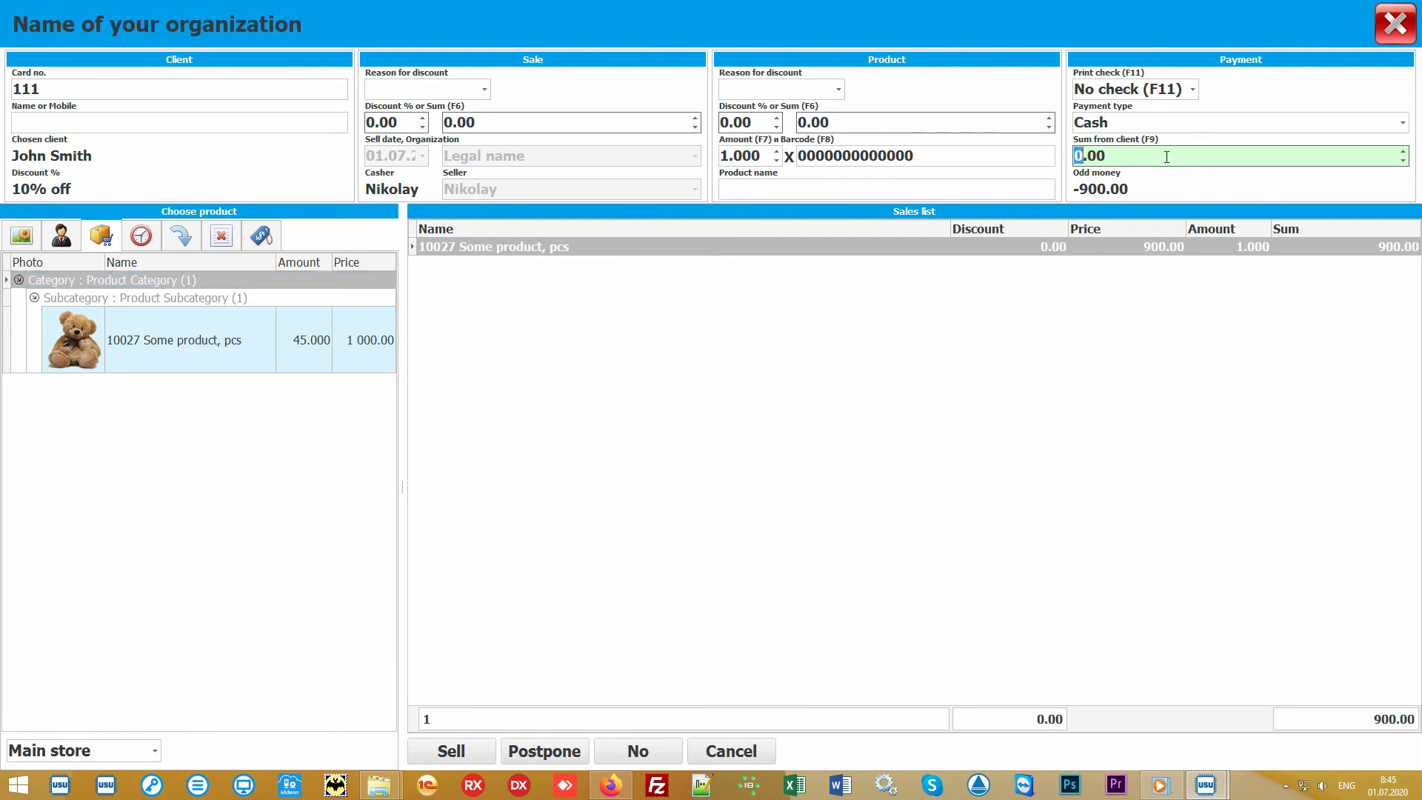
type("1000")
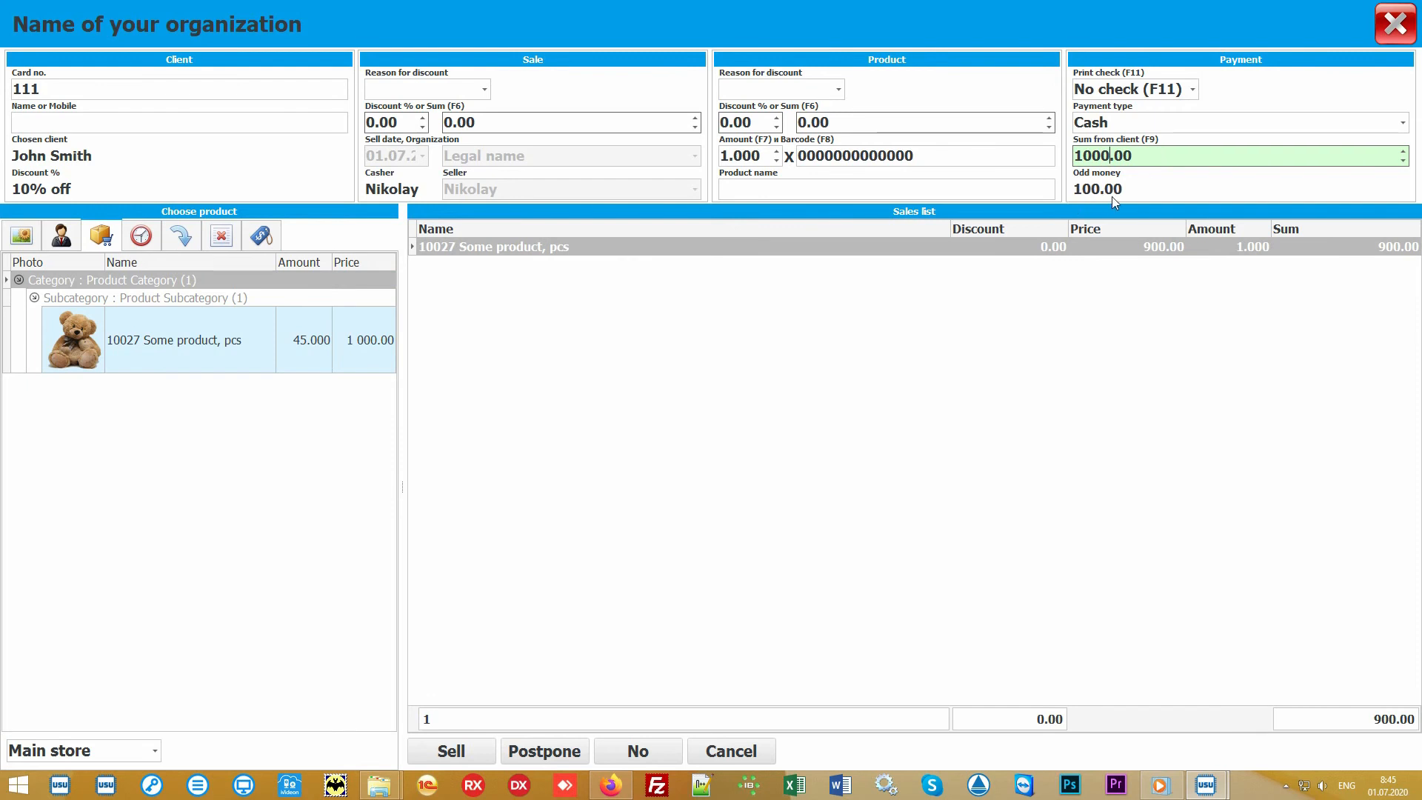
left_click(1407, 129)
left_click(1404, 124)
Review the print check options, keeping No check (F11), and complete the sale.
left_click(1195, 92)
left_click(1195, 90)
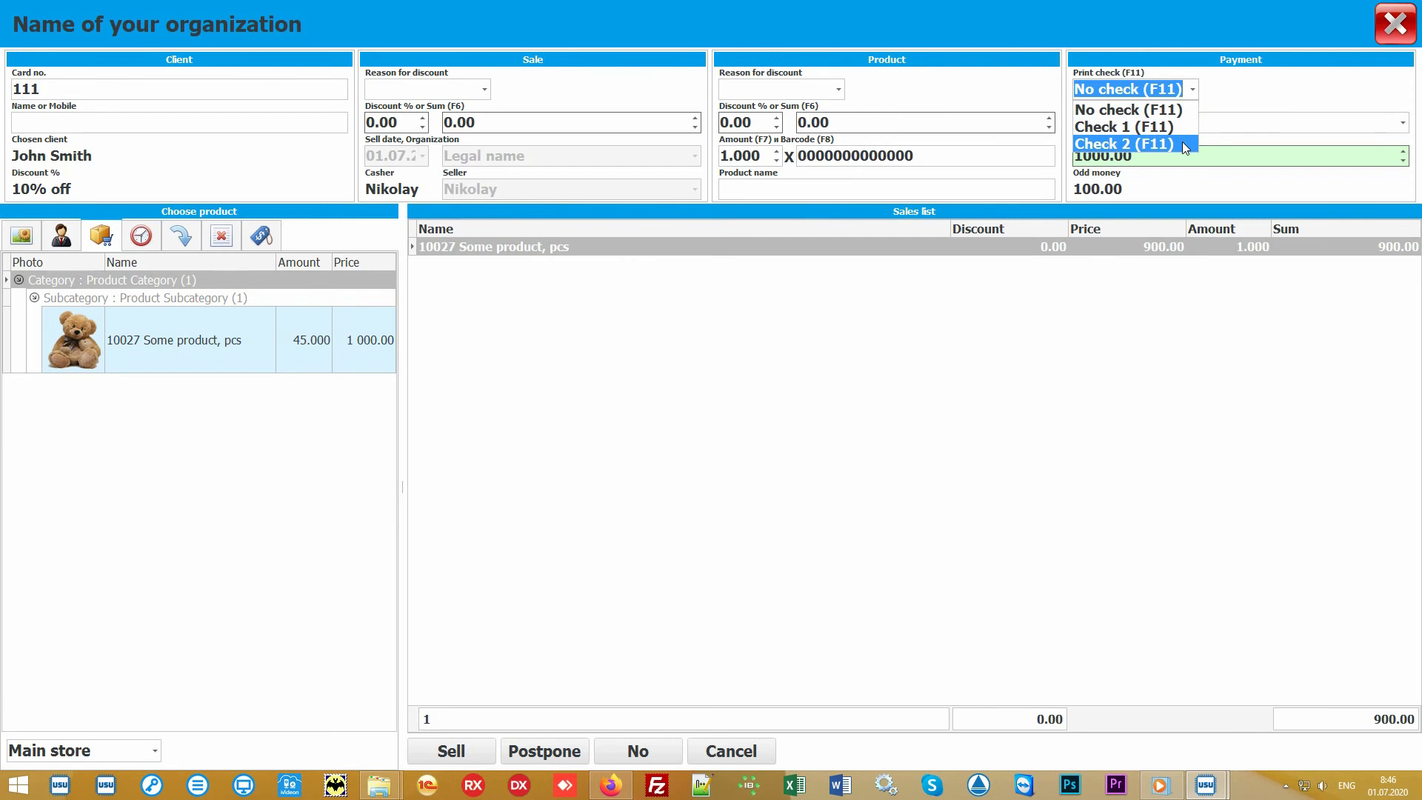
left_click(1198, 92)
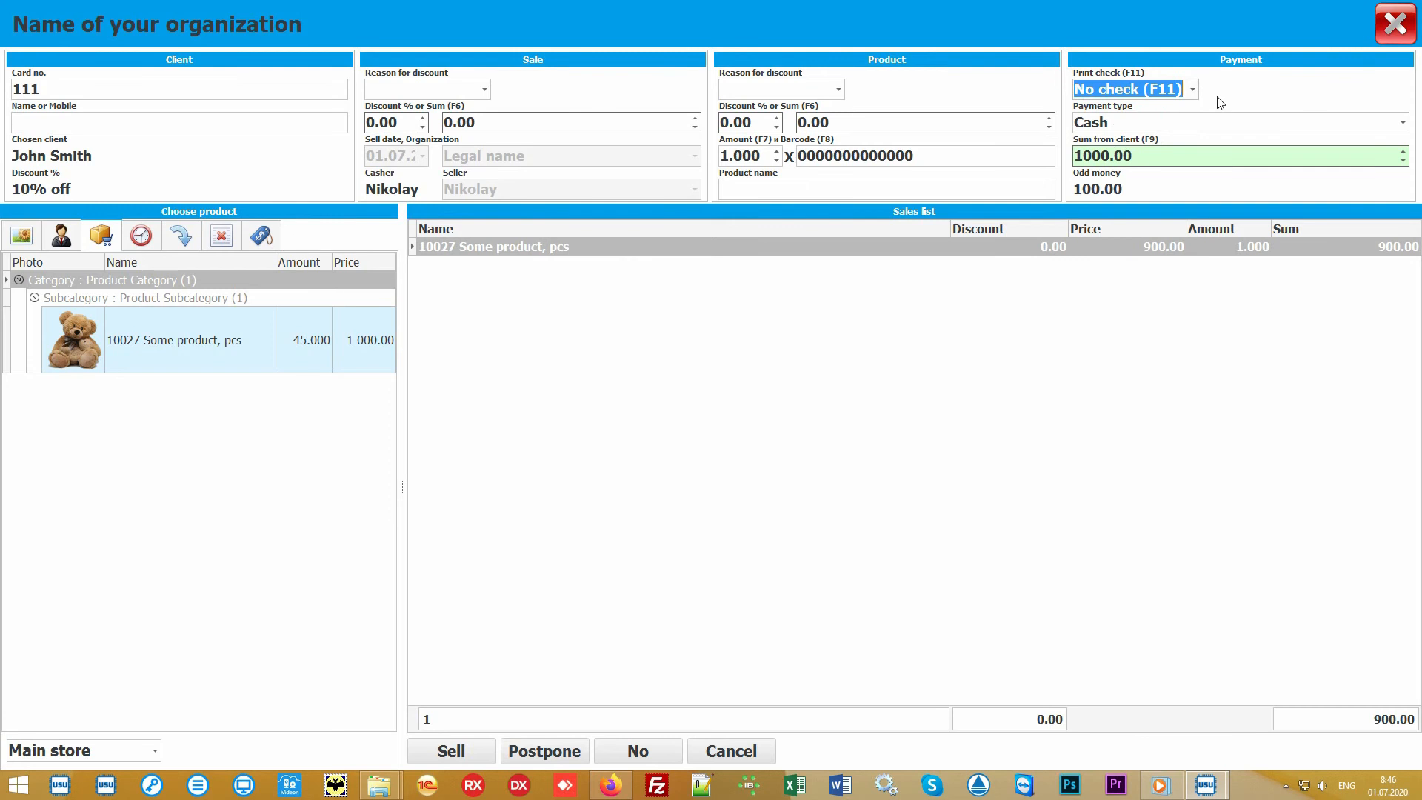
left_click(711, 426)
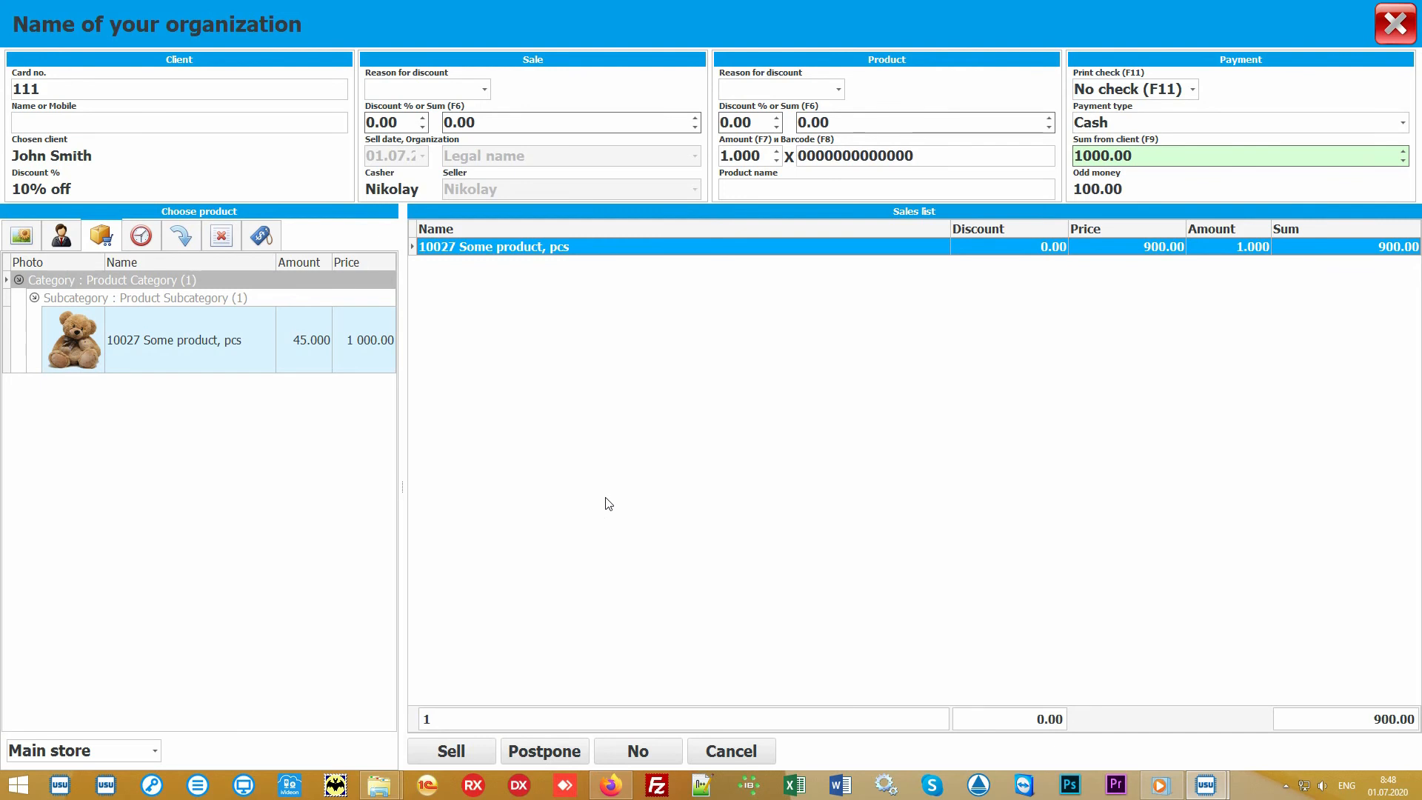
left_click(461, 750)
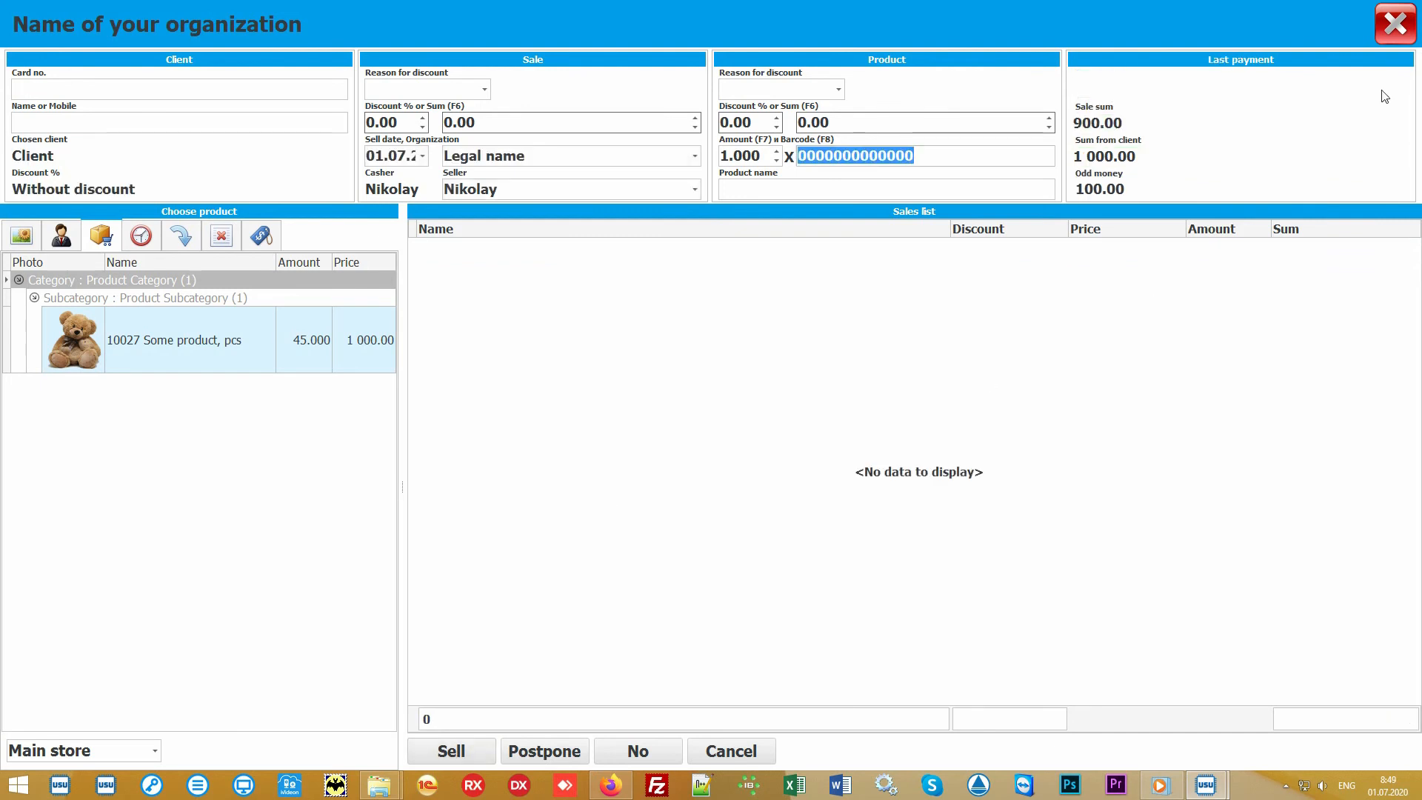
Close the sale window, generate the Check report for the new sale, and close the preview.
left_click(1396, 33)
left_click(516, 144)
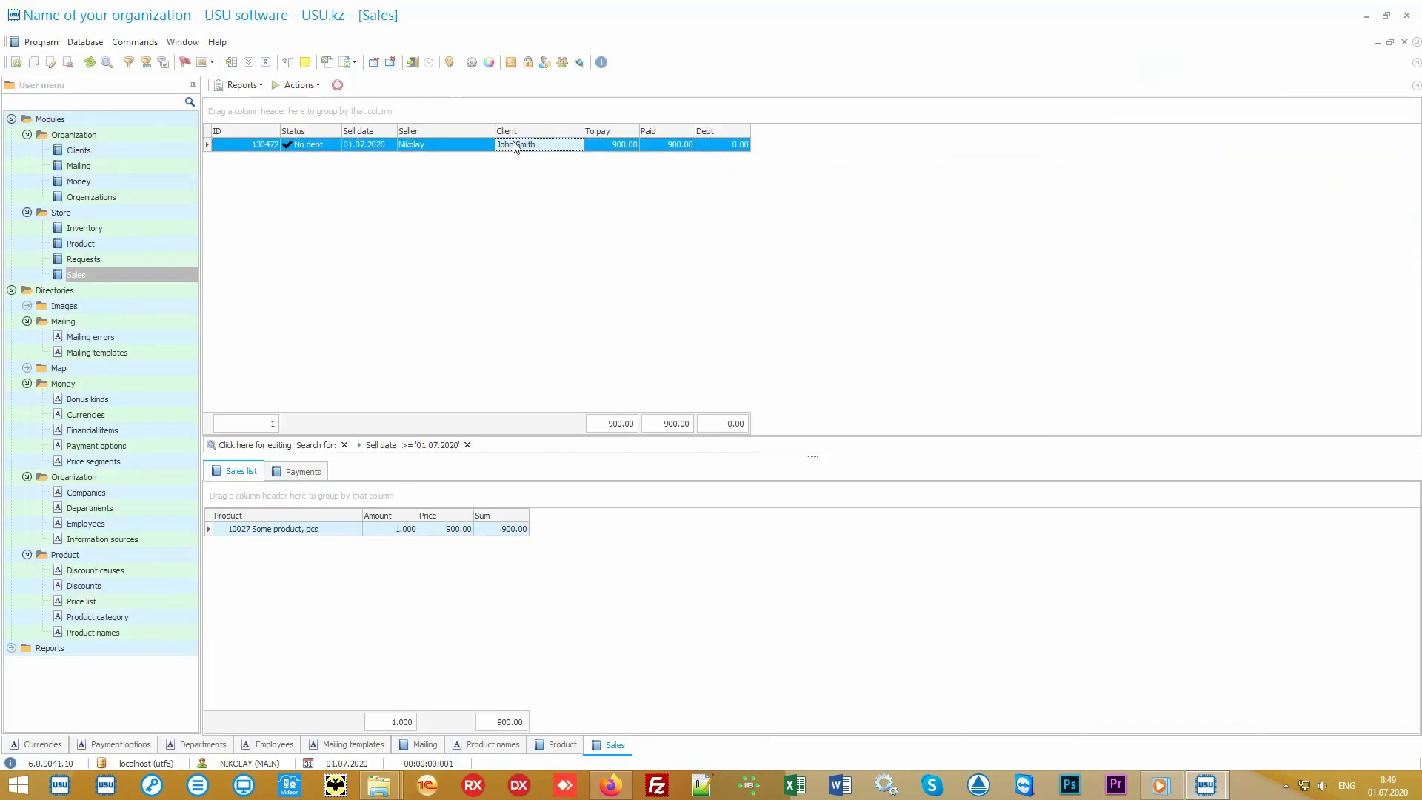
left_click(244, 85)
left_click(272, 101)
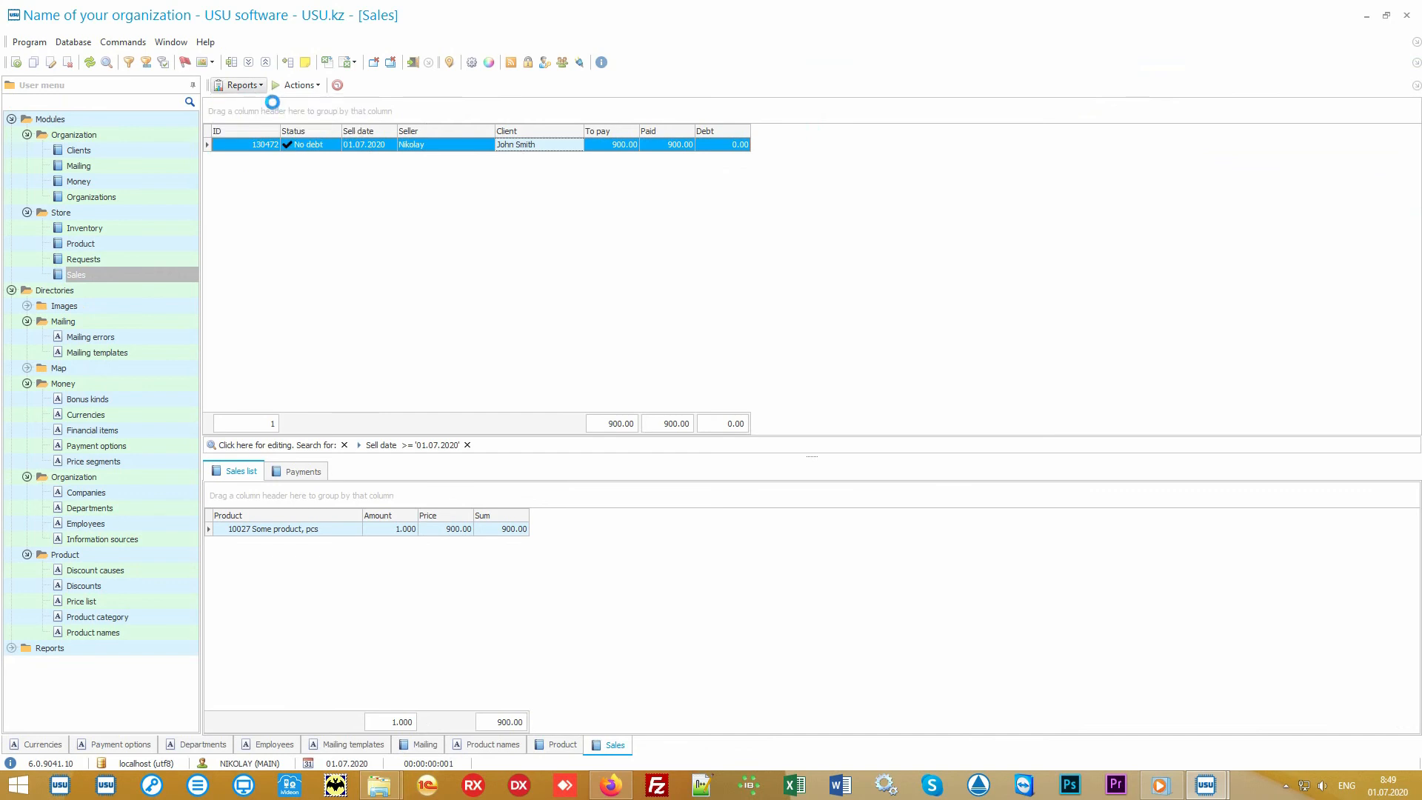
scroll(706, 328, "up", 6)
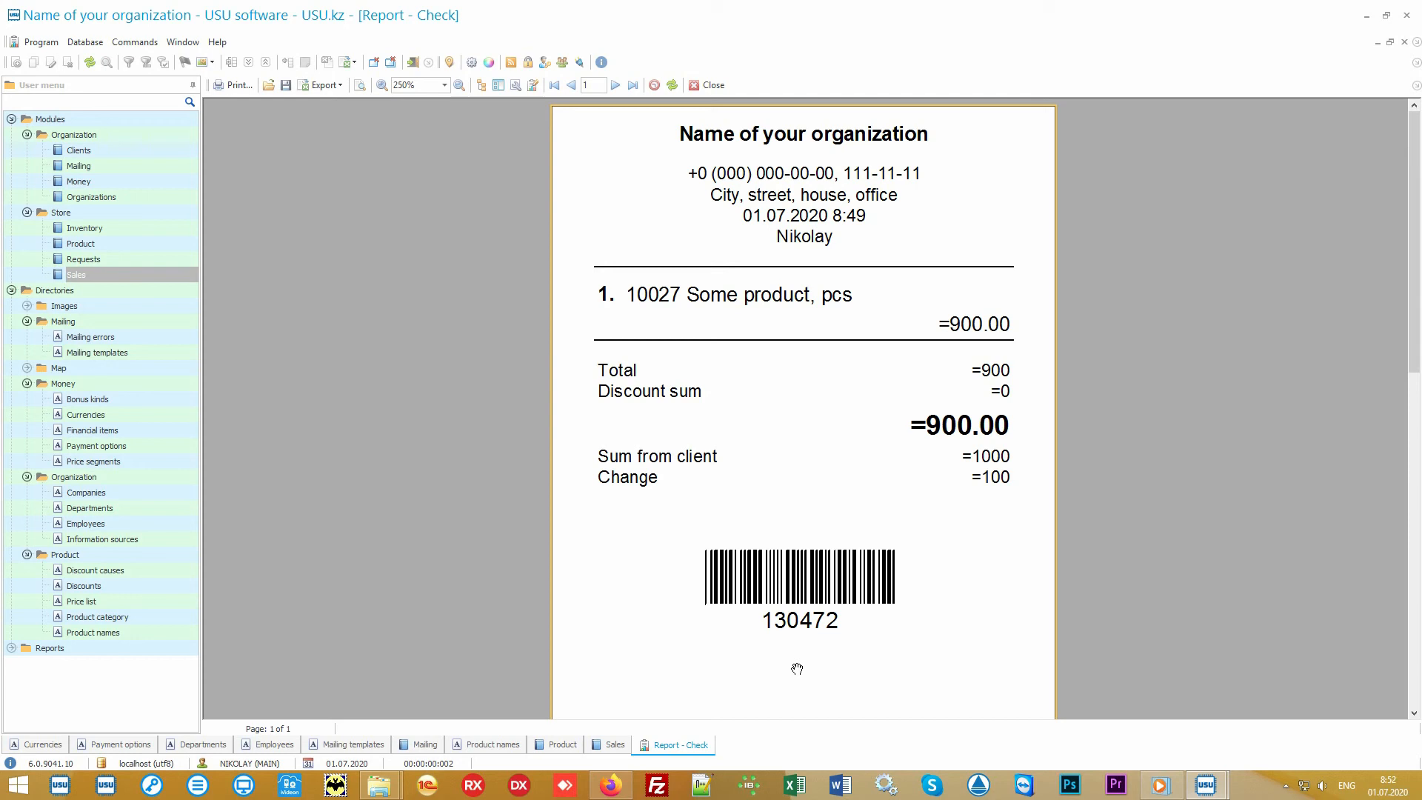
left_click(710, 86)
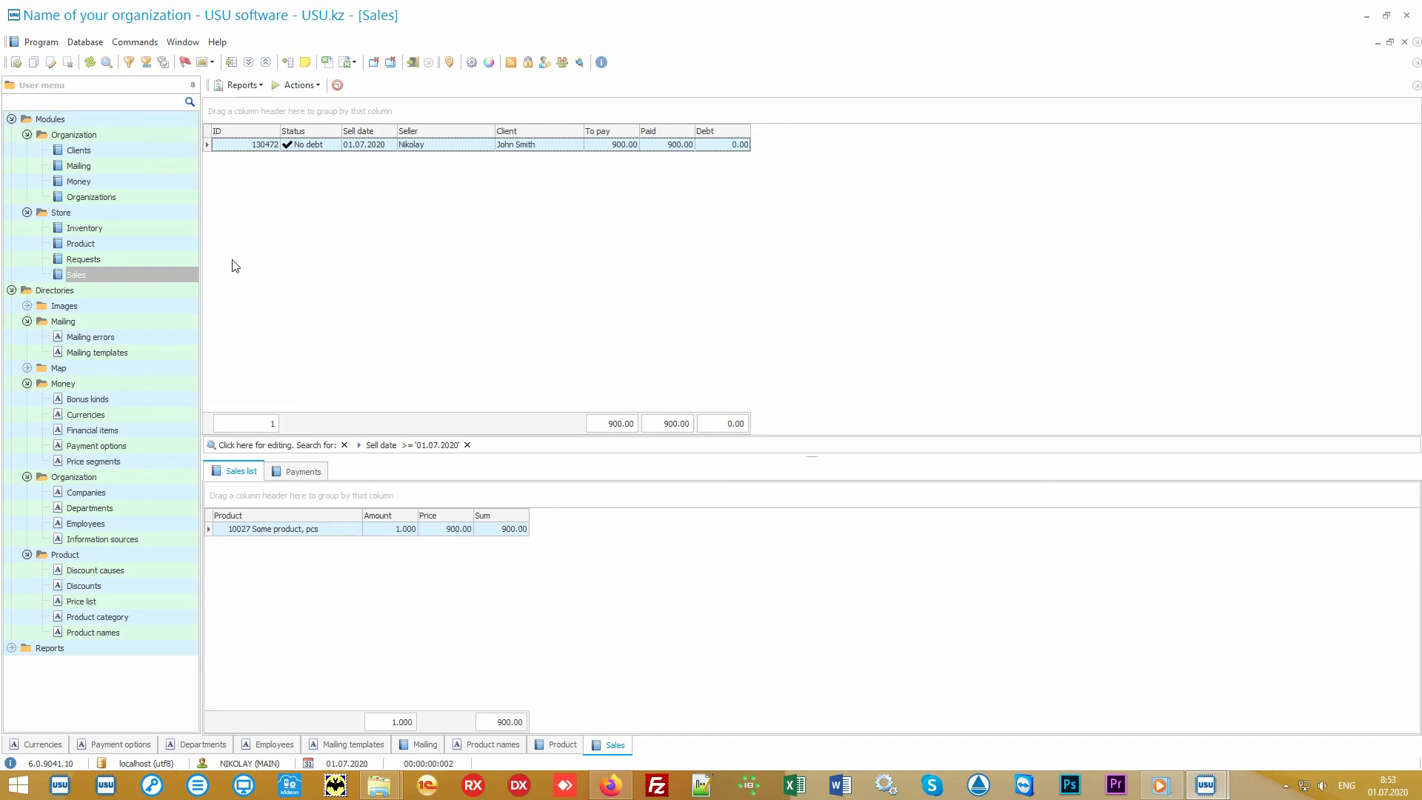
Open Store Inventory and select the inventory record and its product line.
left_click(157, 229)
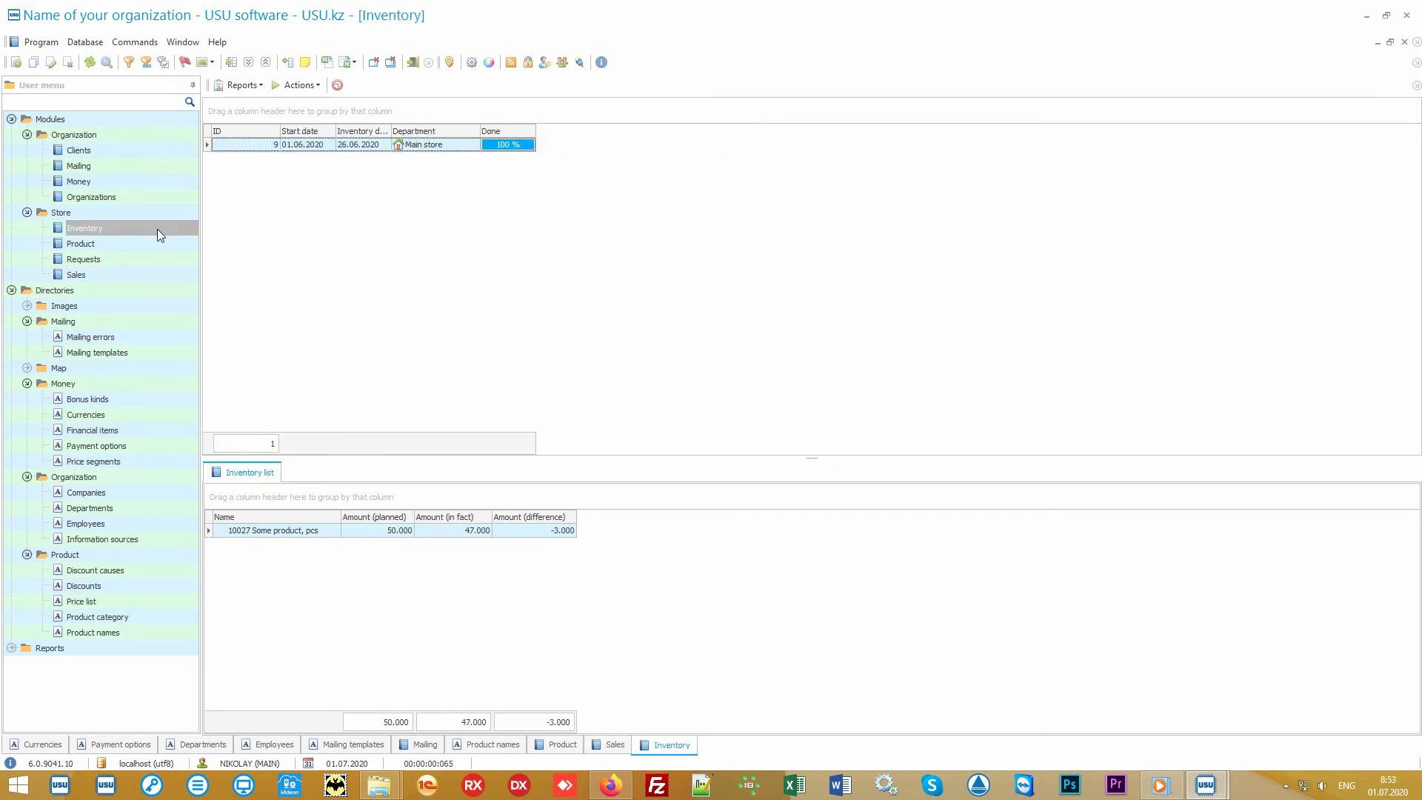
left_click(470, 146)
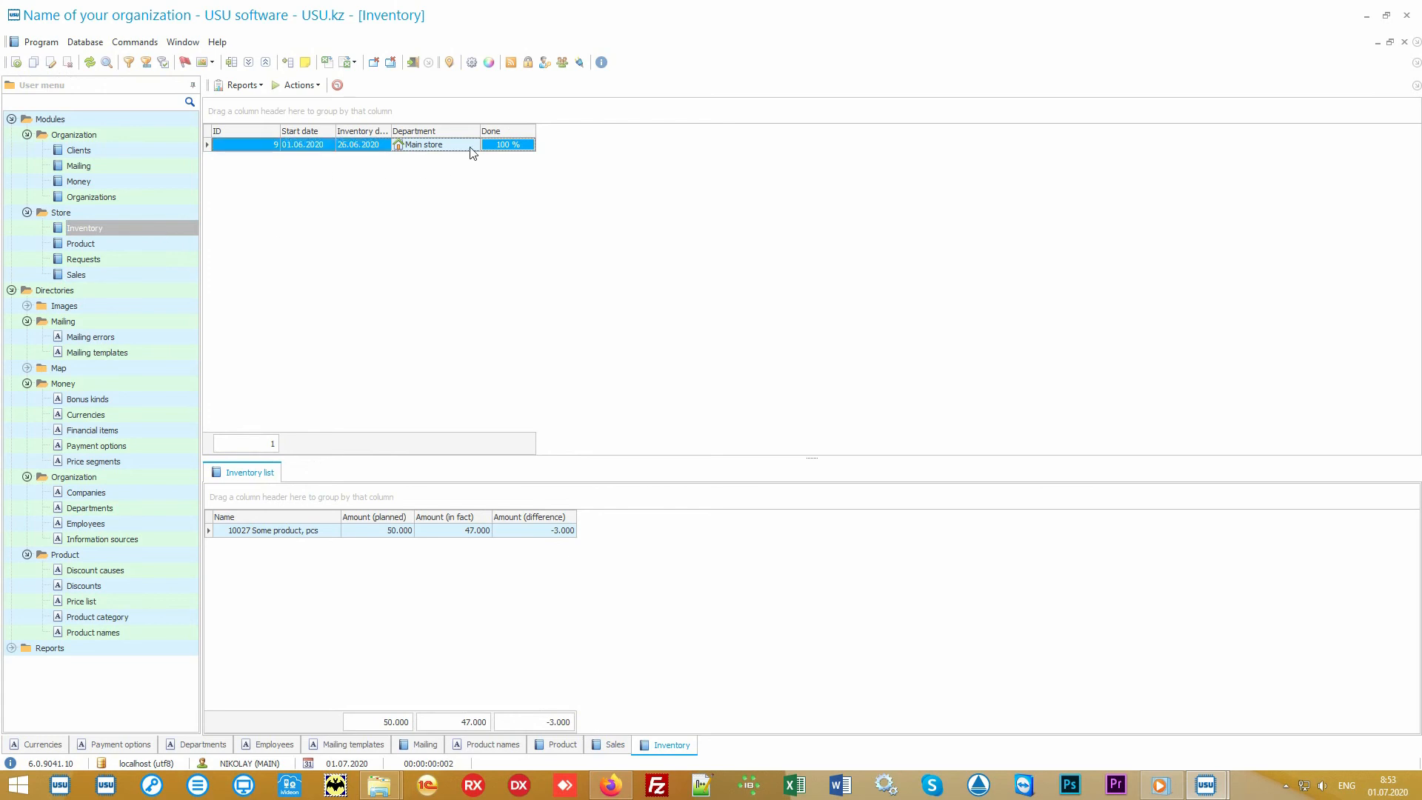
left_click(322, 536)
left_click(362, 538)
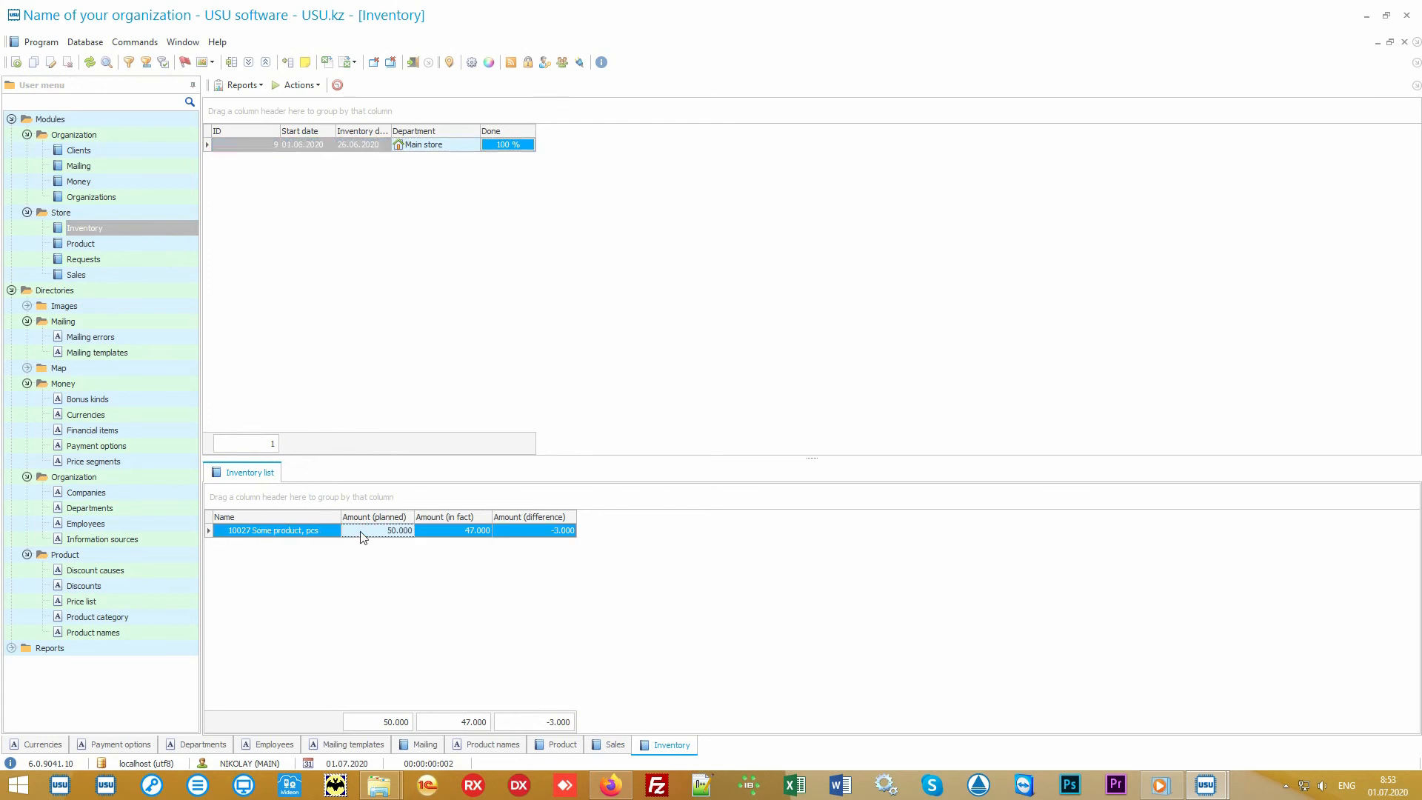
left_click(440, 539)
left_click(523, 538)
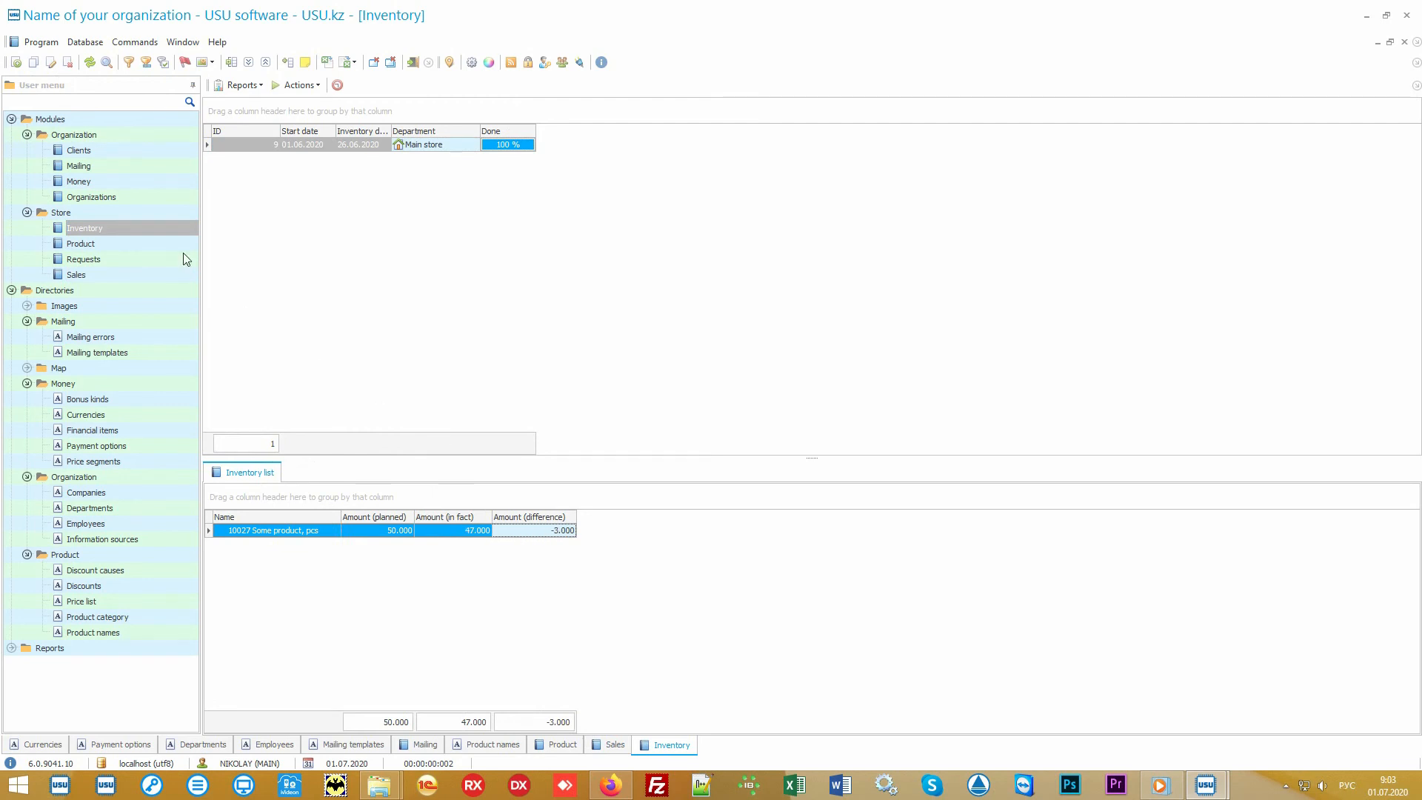
Open Clients and select each client record in turn to view its work tasks.
left_click(108, 151)
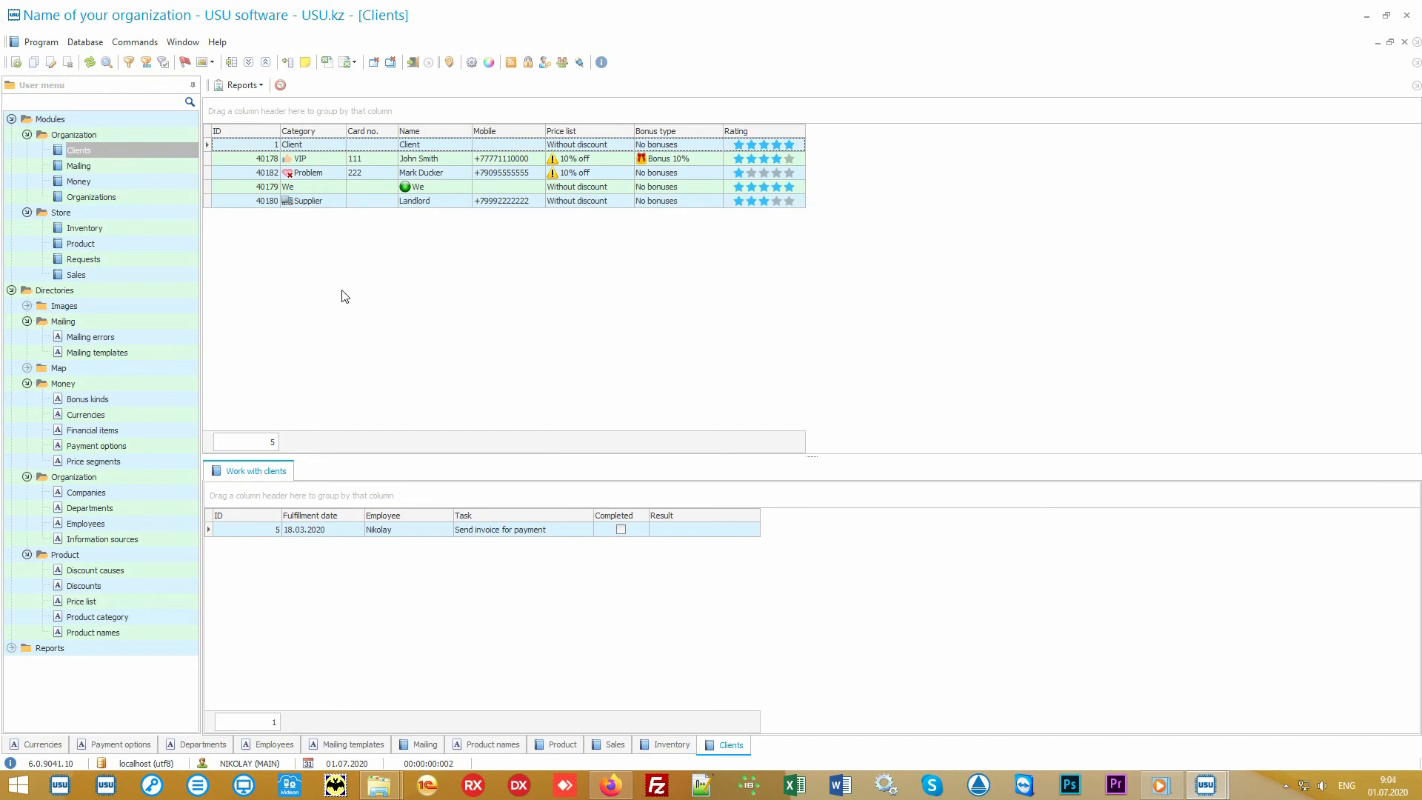
left_click(142, 278)
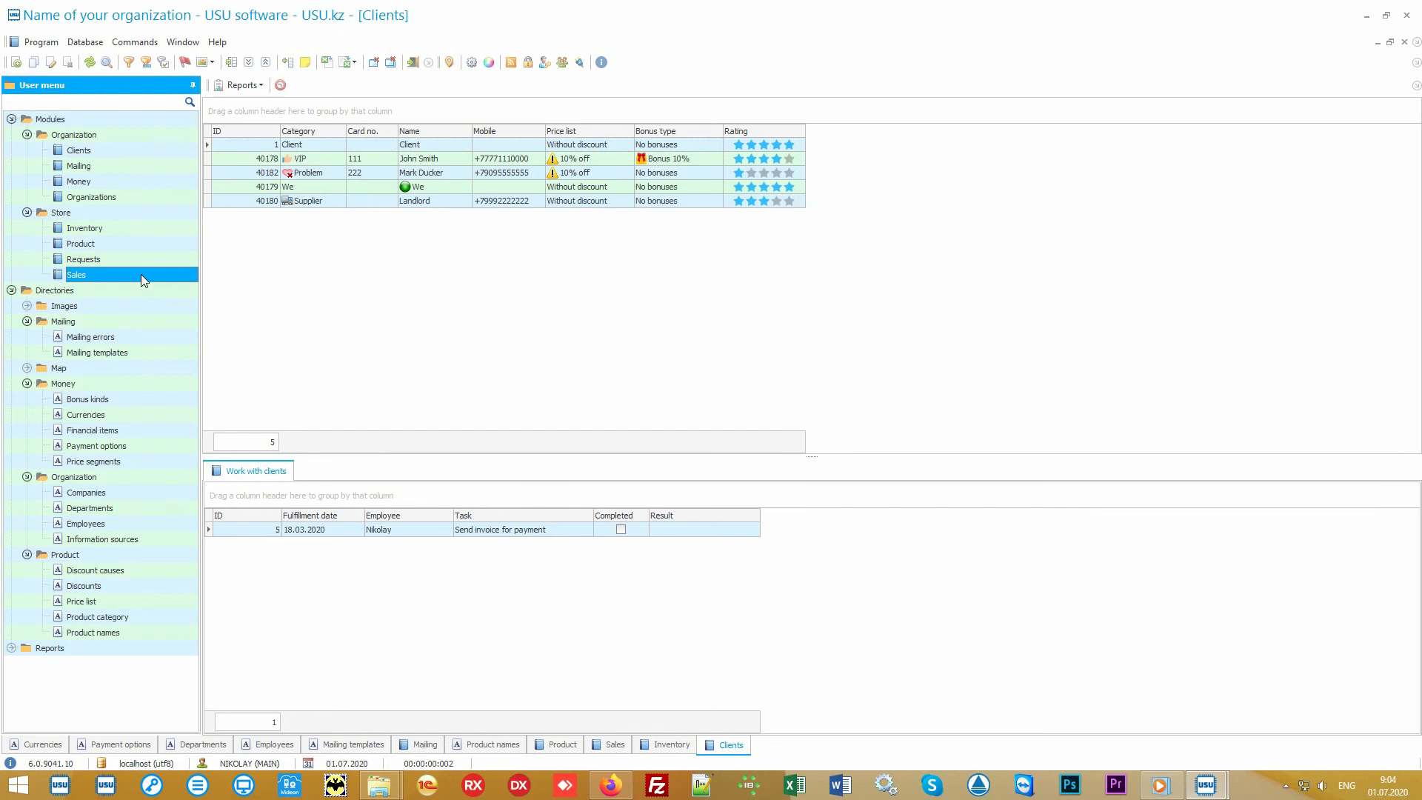
left_click(138, 152)
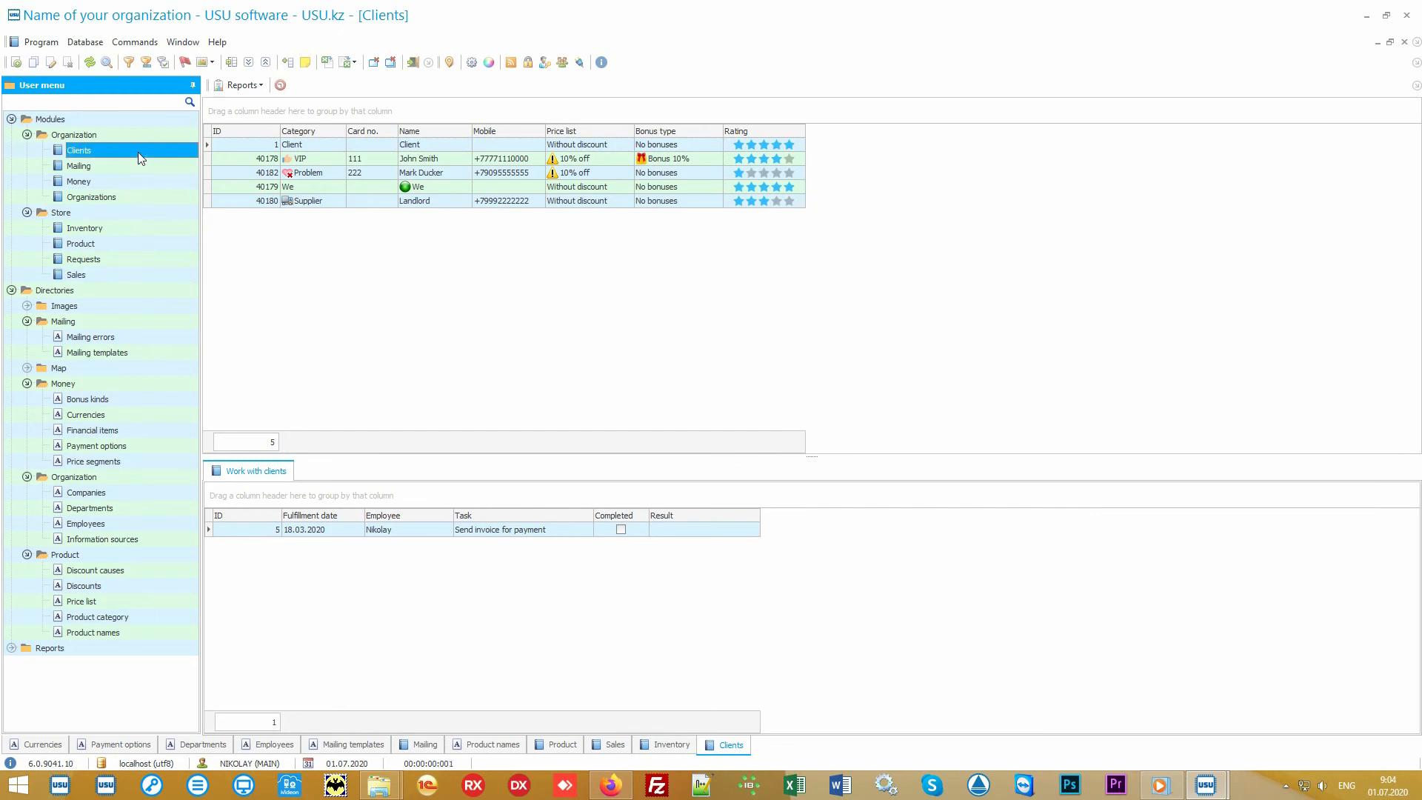
left_click(421, 314)
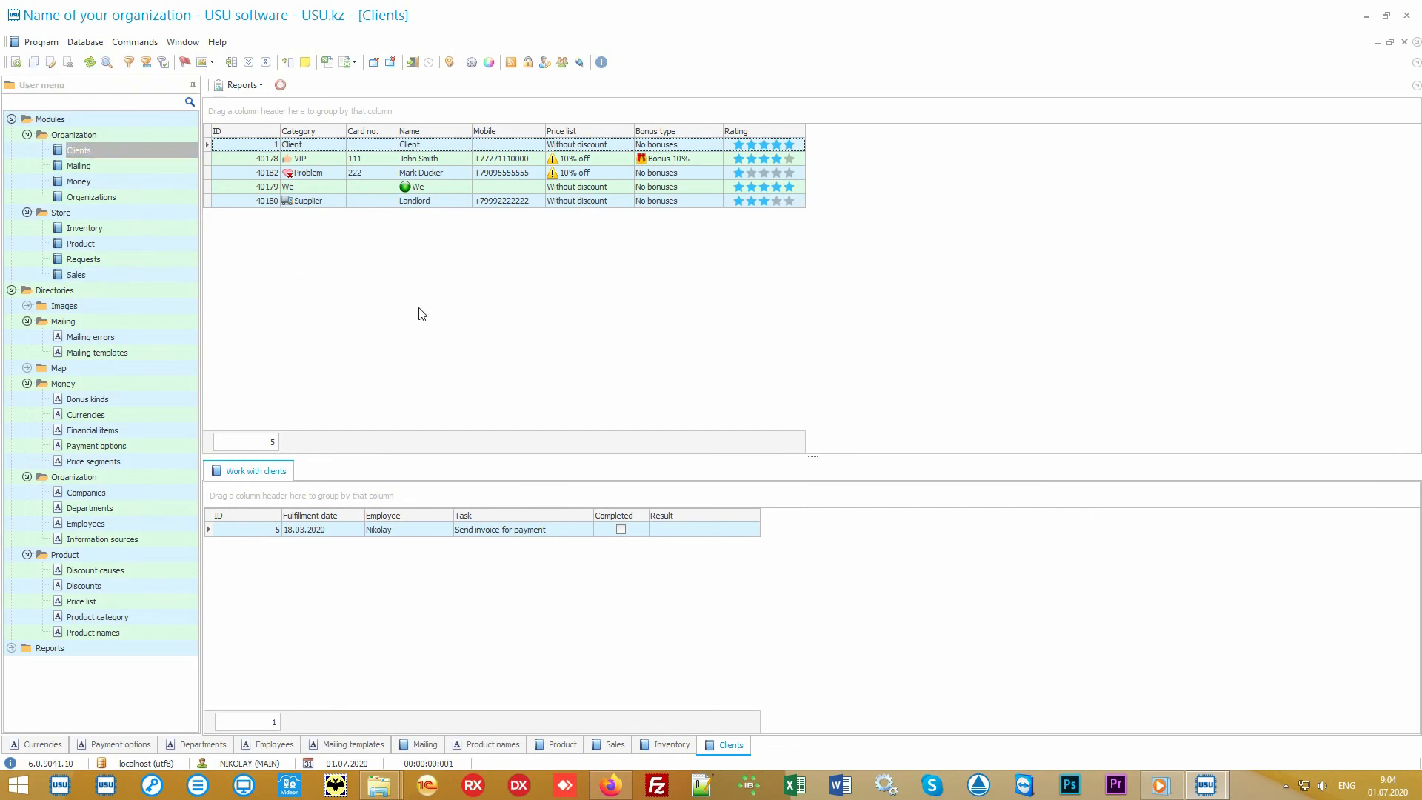
left_click(324, 158)
left_click(329, 175)
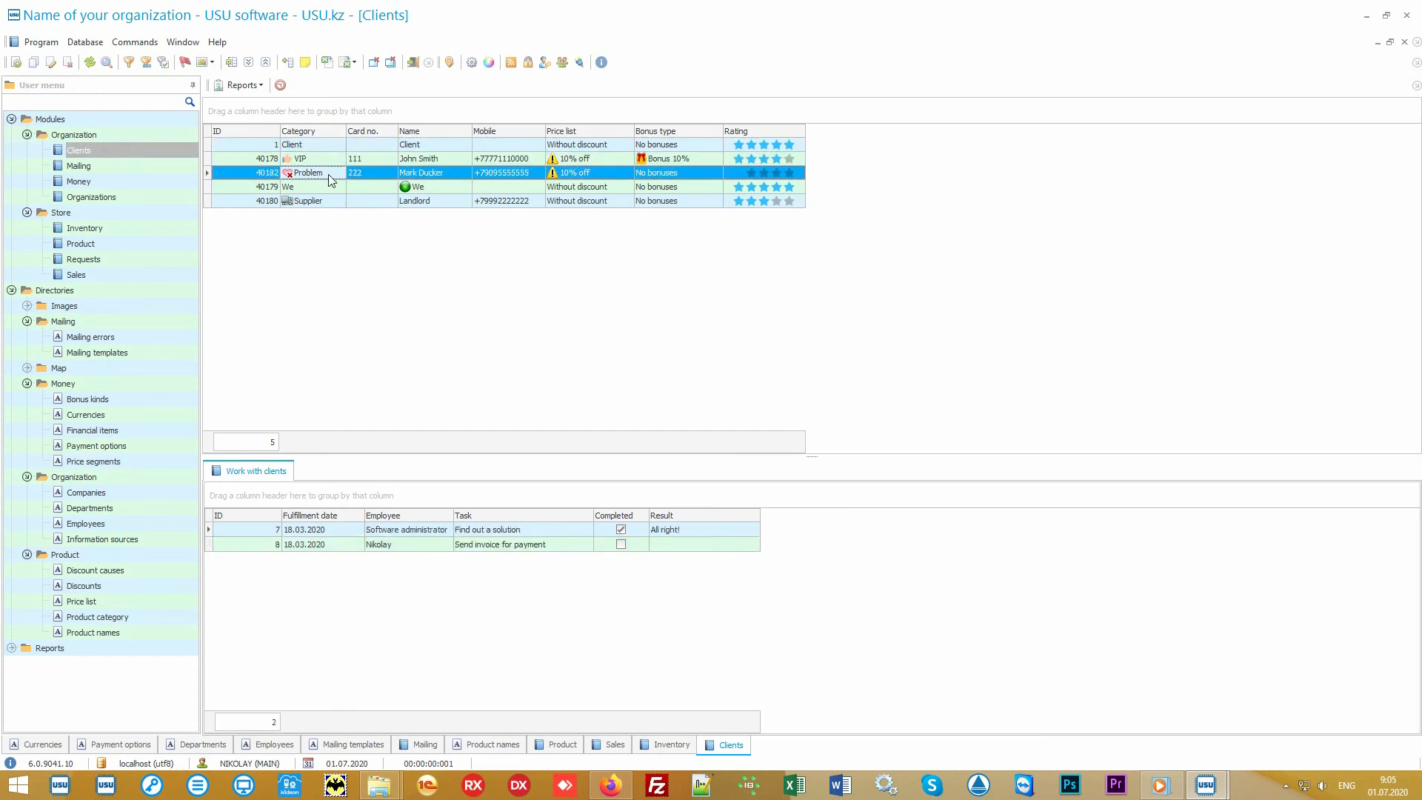
Add the Information source column to the clients grid through column customization, selecting several client records around it.
left_click(328, 201)
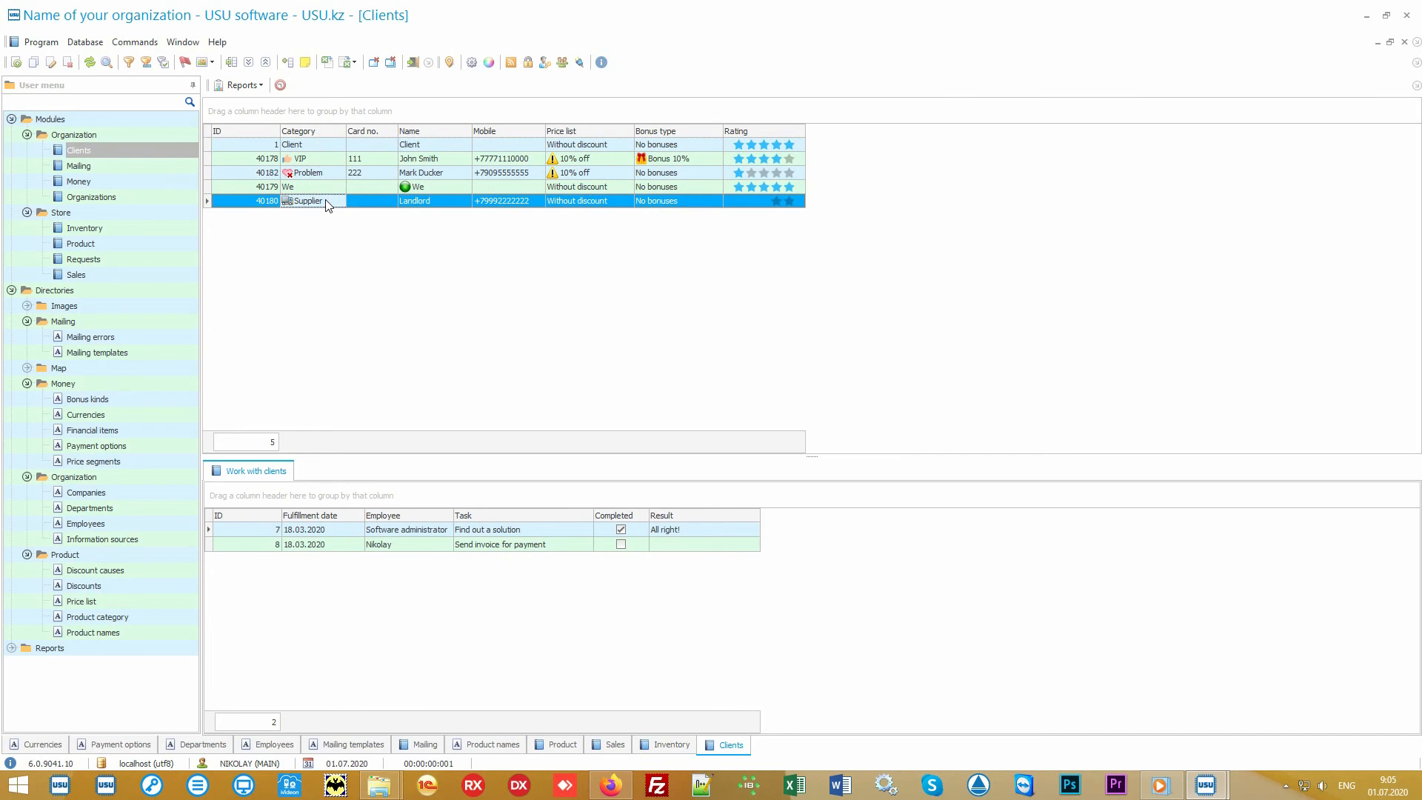
left_click(335, 162)
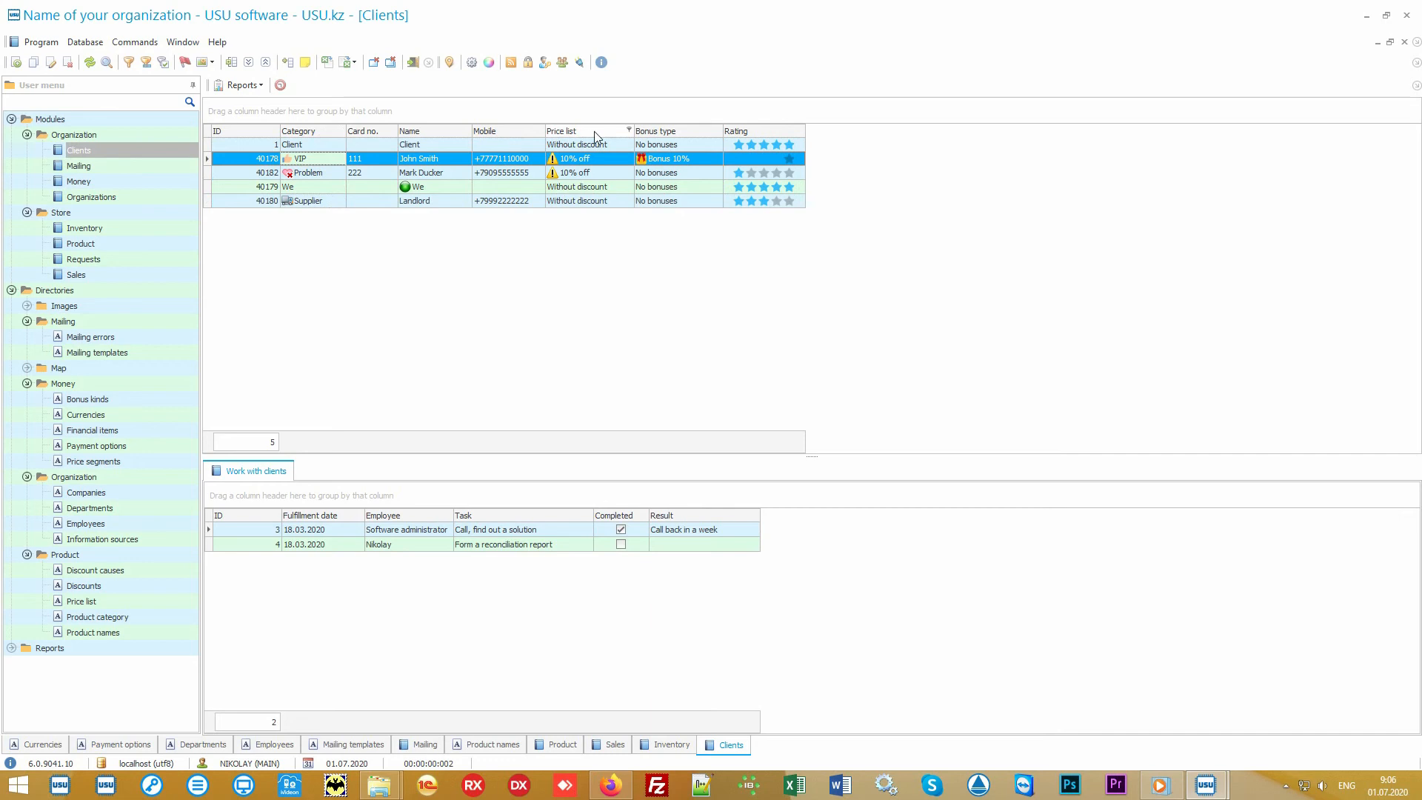
left_click(612, 148)
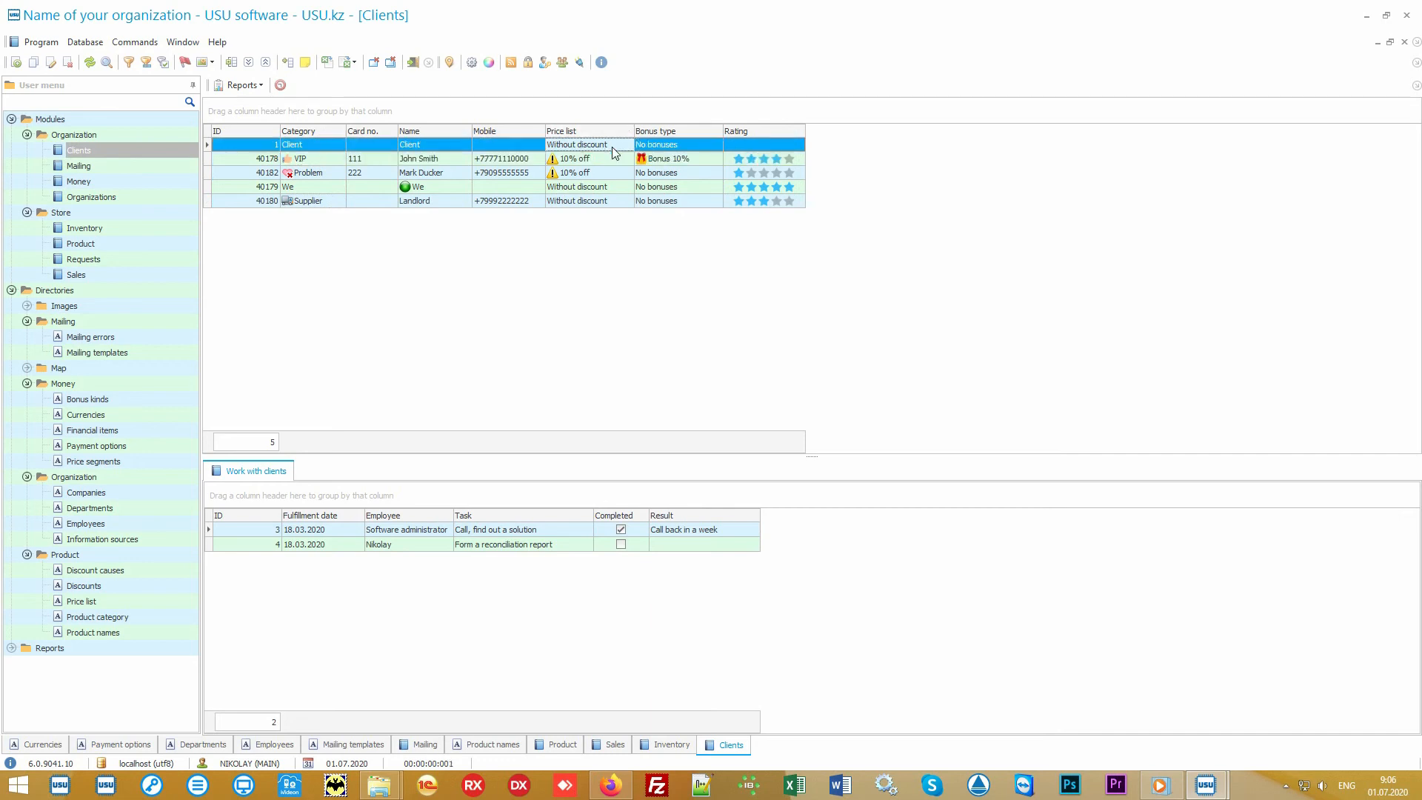
left_click(609, 158)
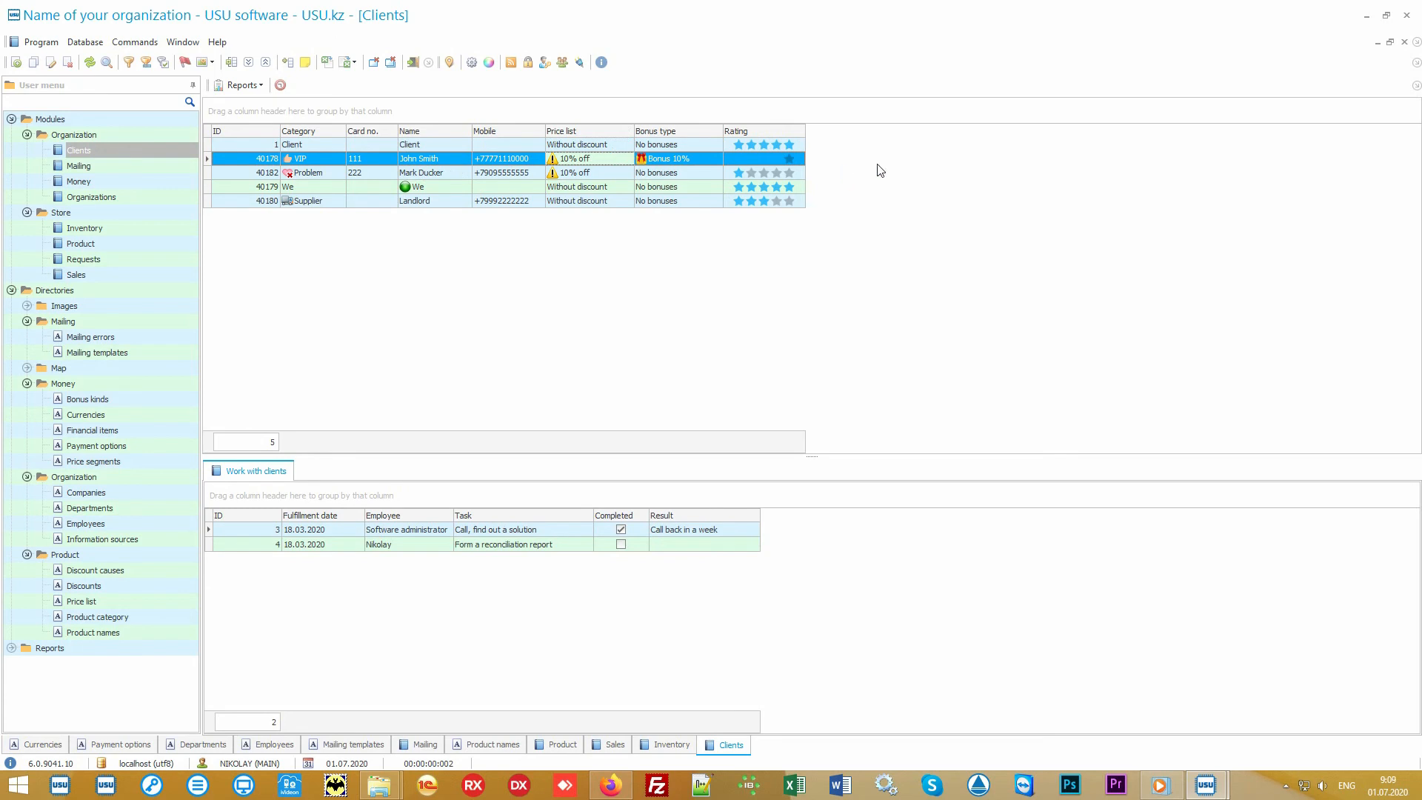
right_click(889, 161)
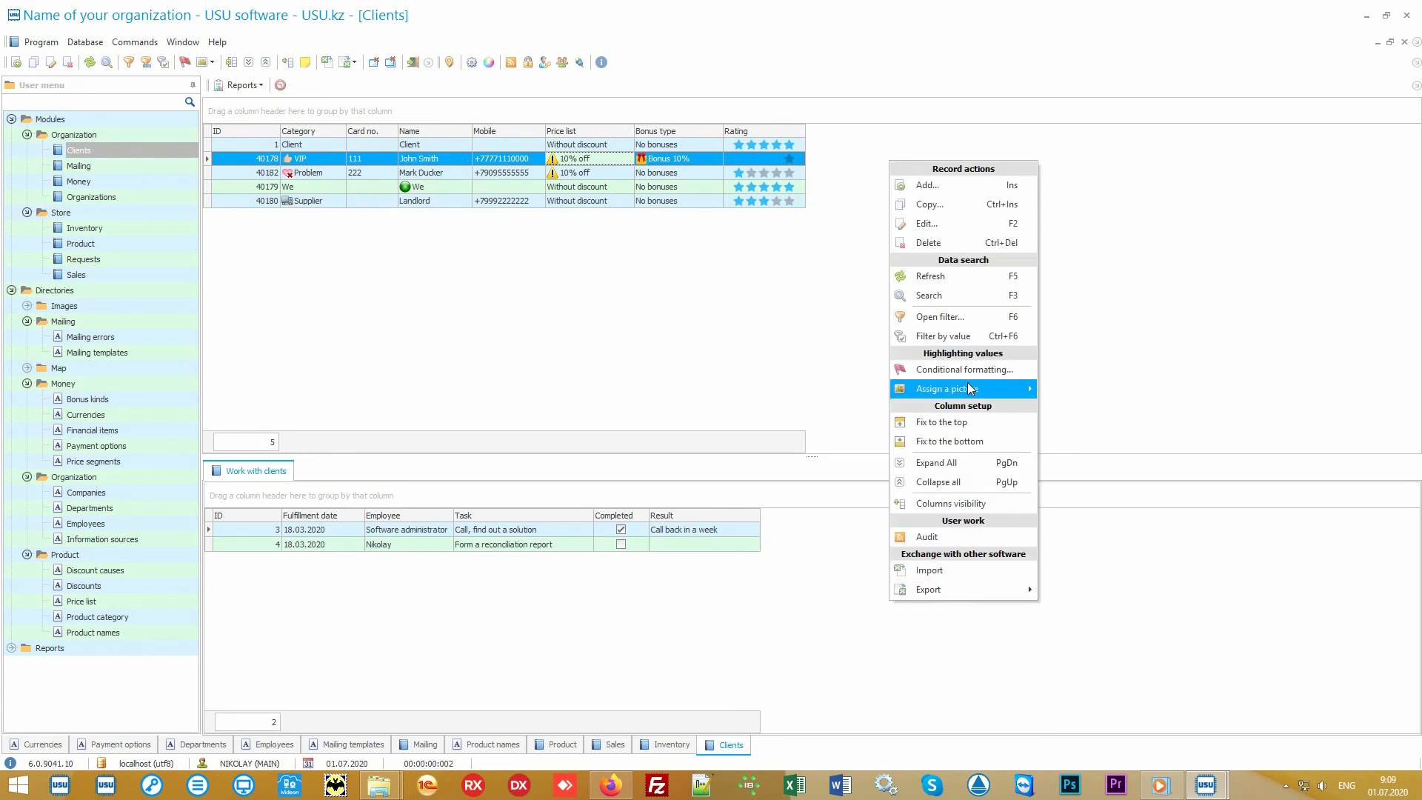
left_click(986, 502)
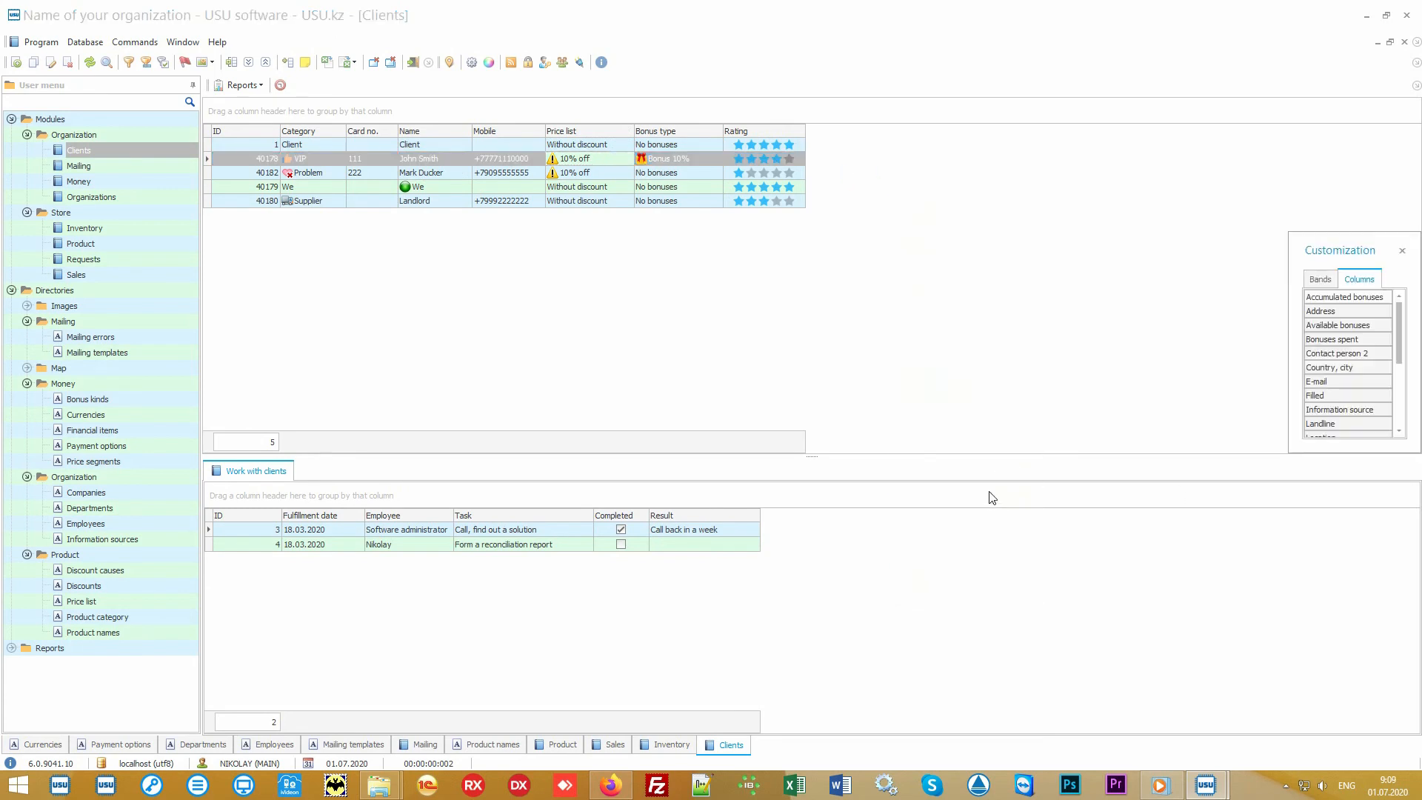
left_click_drag(1288, 453, 1097, 678)
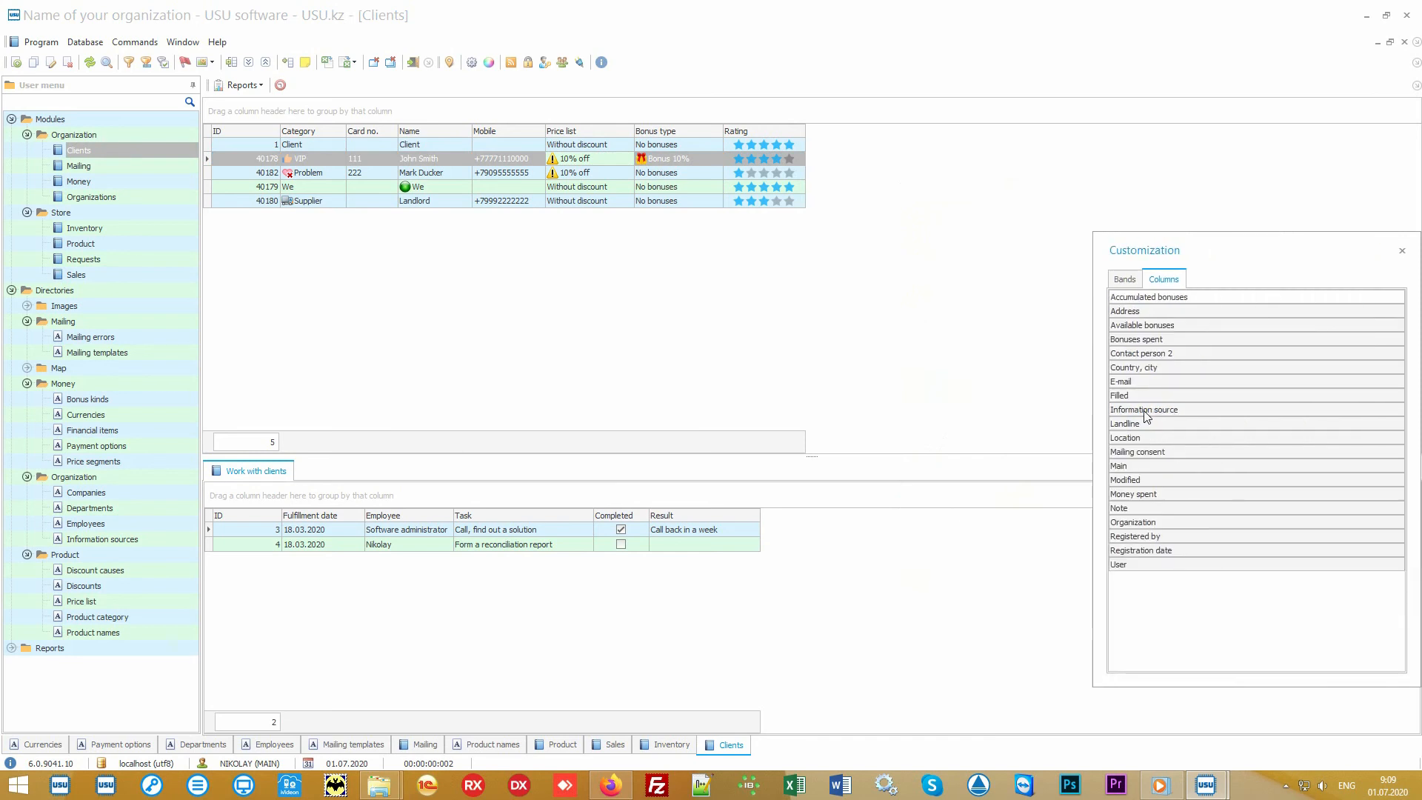
left_click_drag(1144, 409, 806, 133)
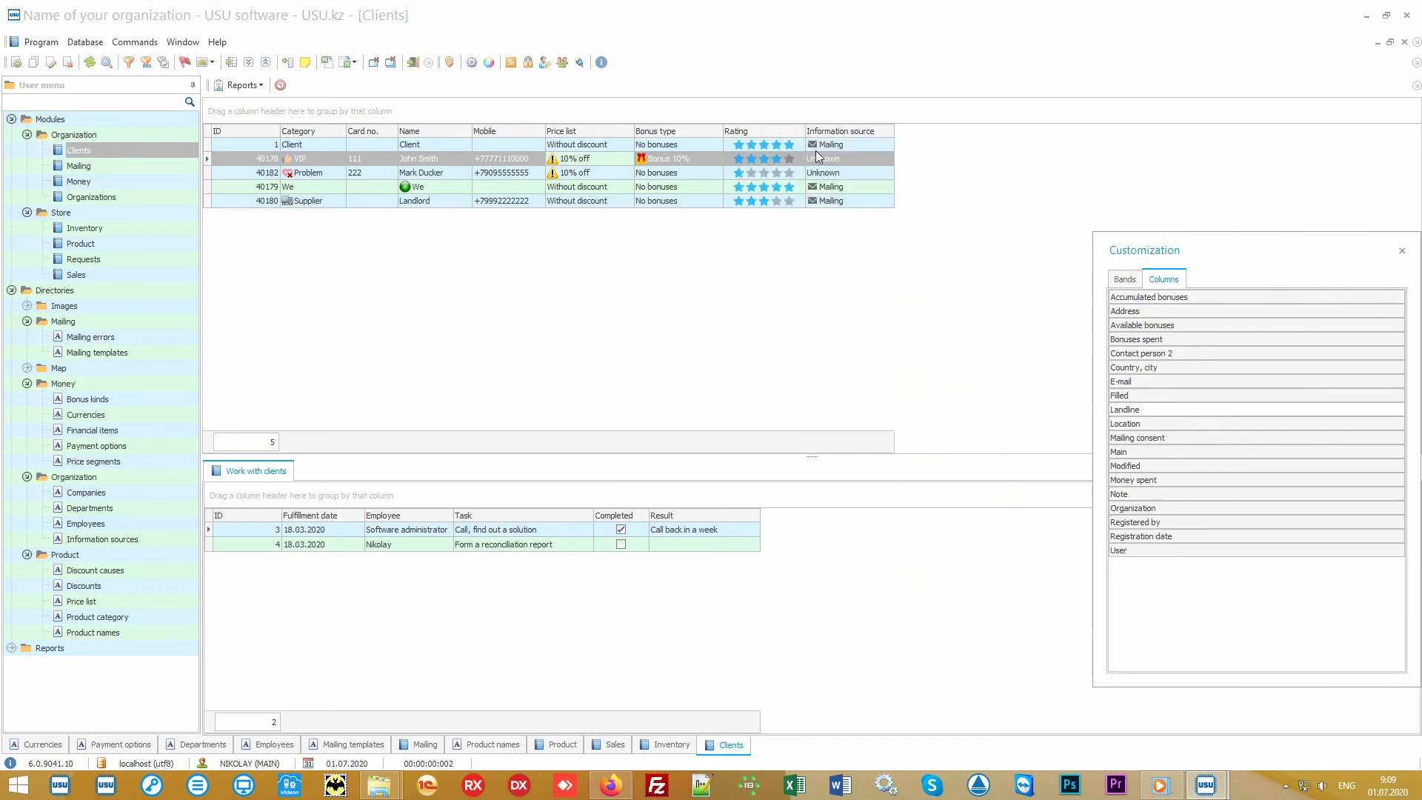
left_click(1402, 252)
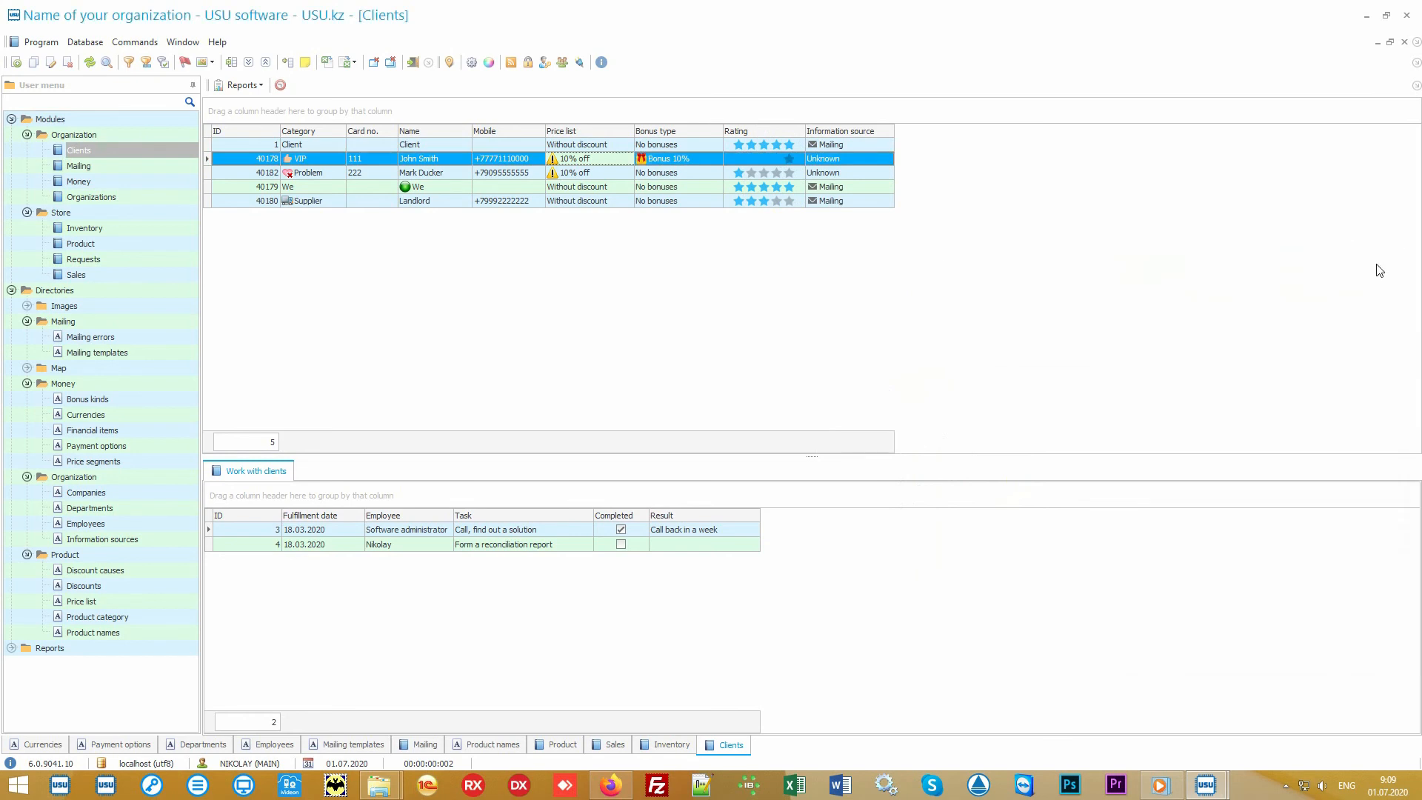
left_click(880, 146)
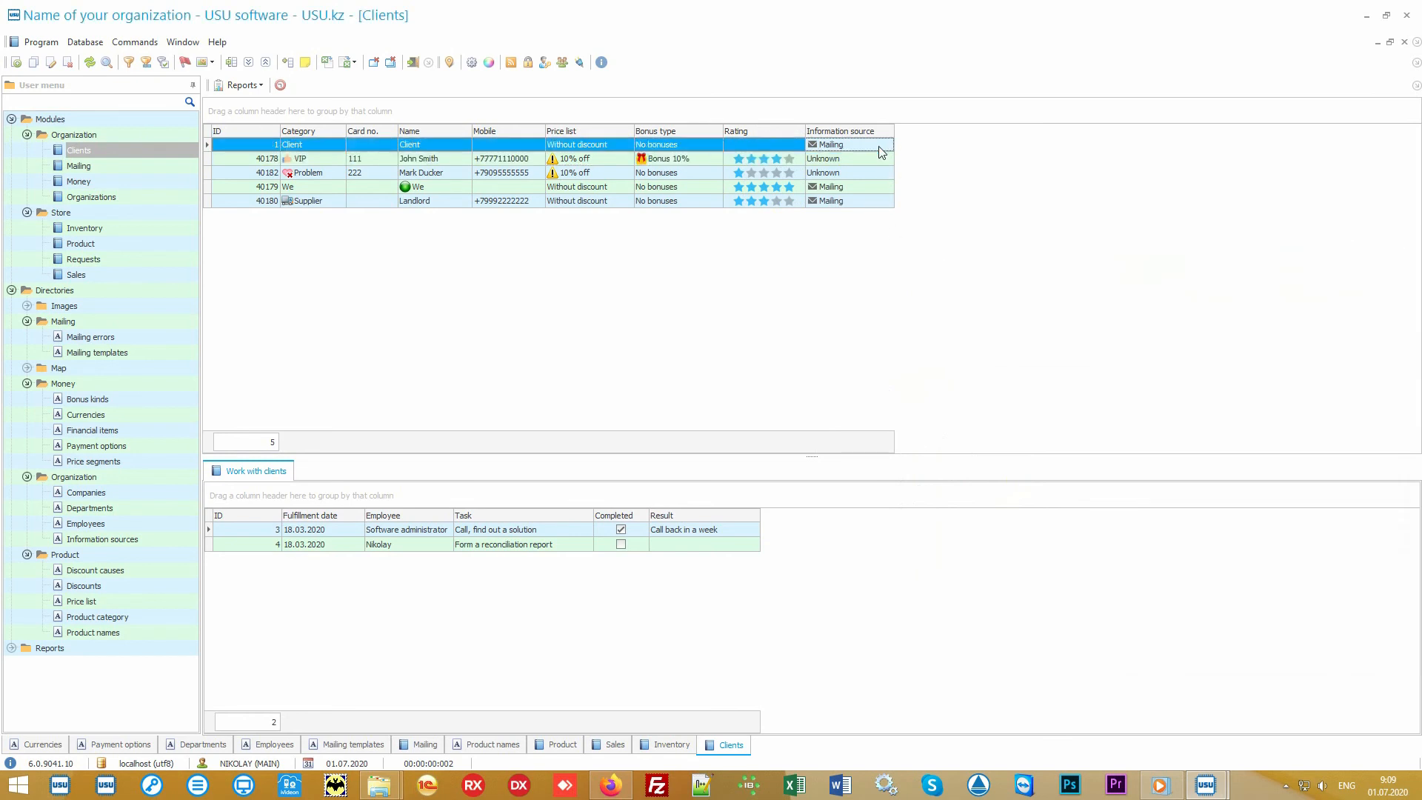
left_click(878, 159)
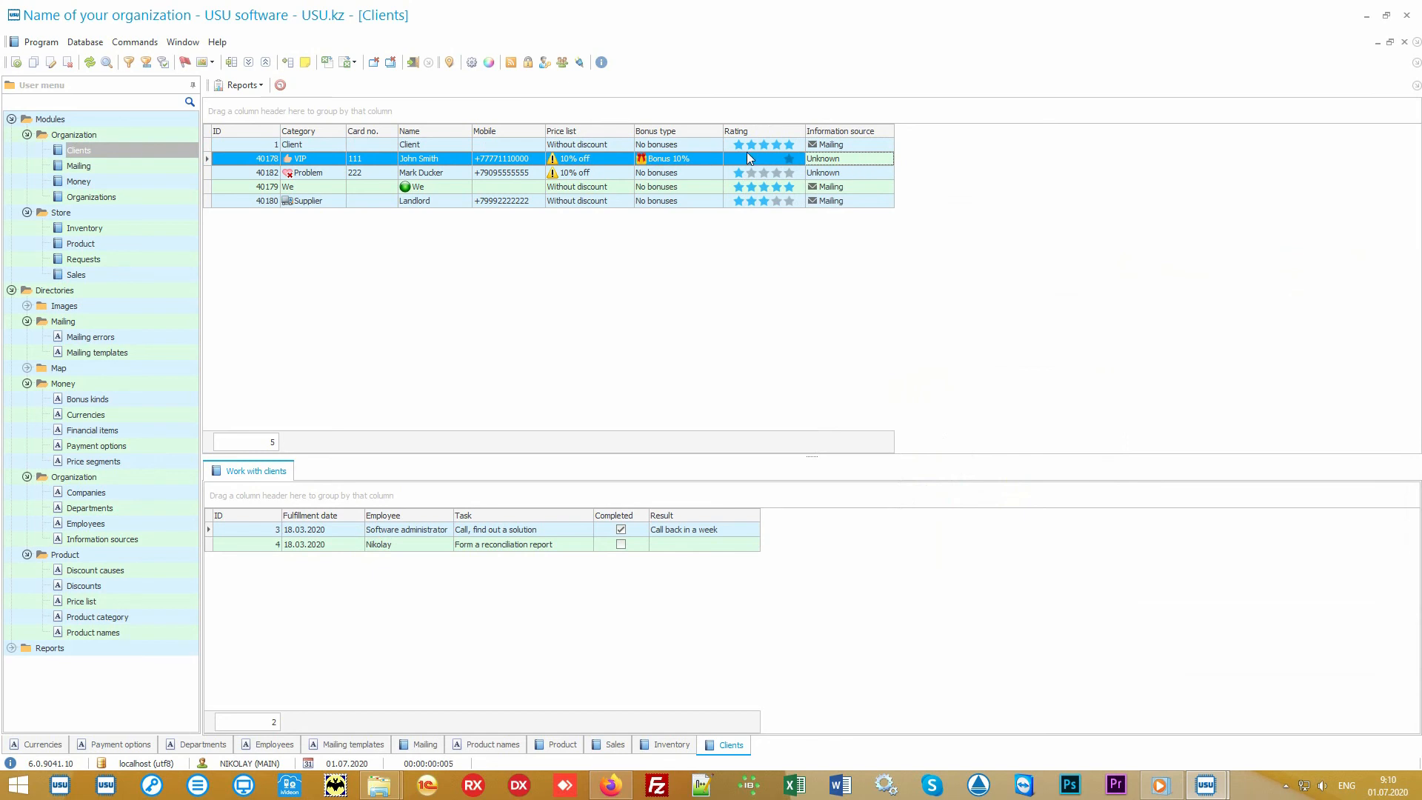
left_click(701, 158)
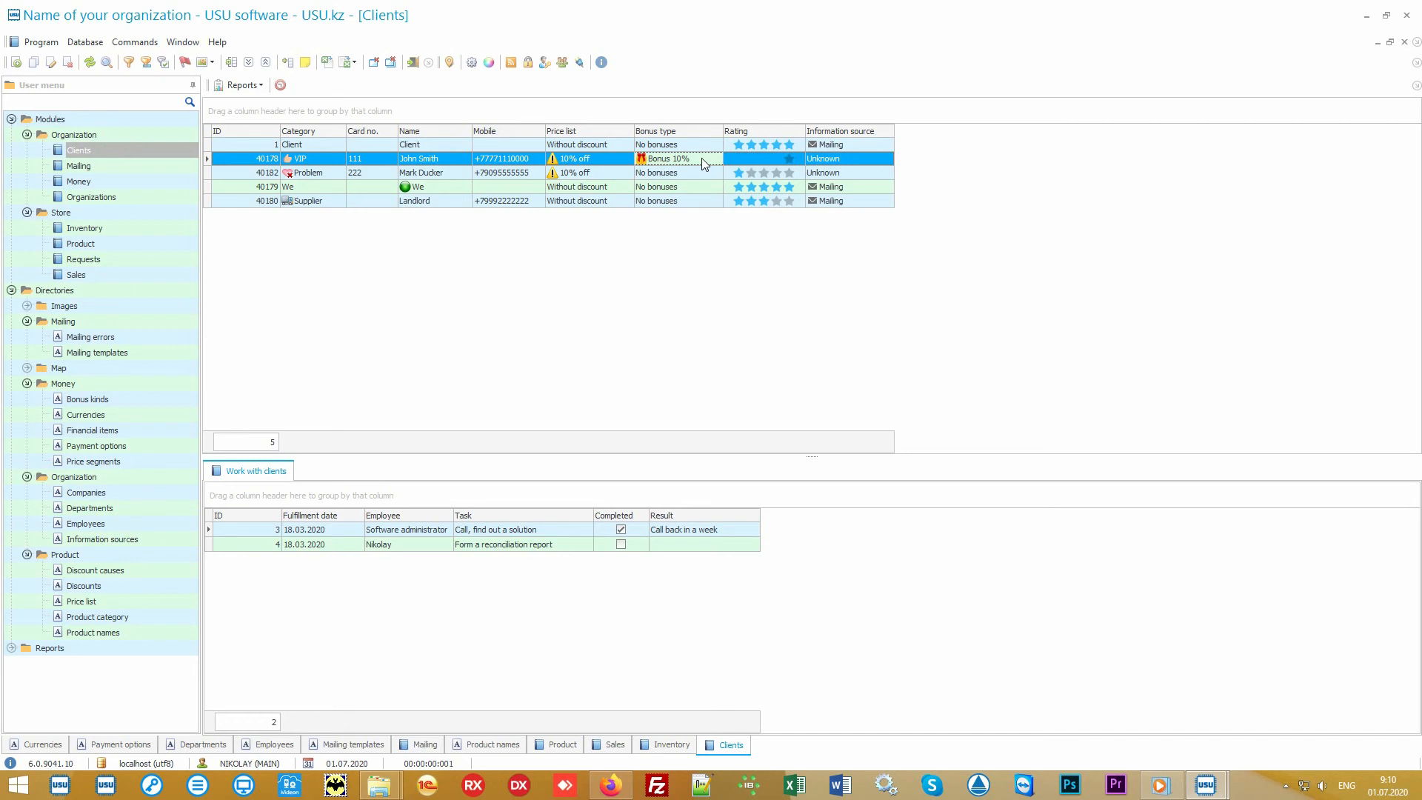
Generate the Mailing report and open its mailing dialog for the listed recipients, then cancel it.
left_click(11, 291)
left_click(11, 306)
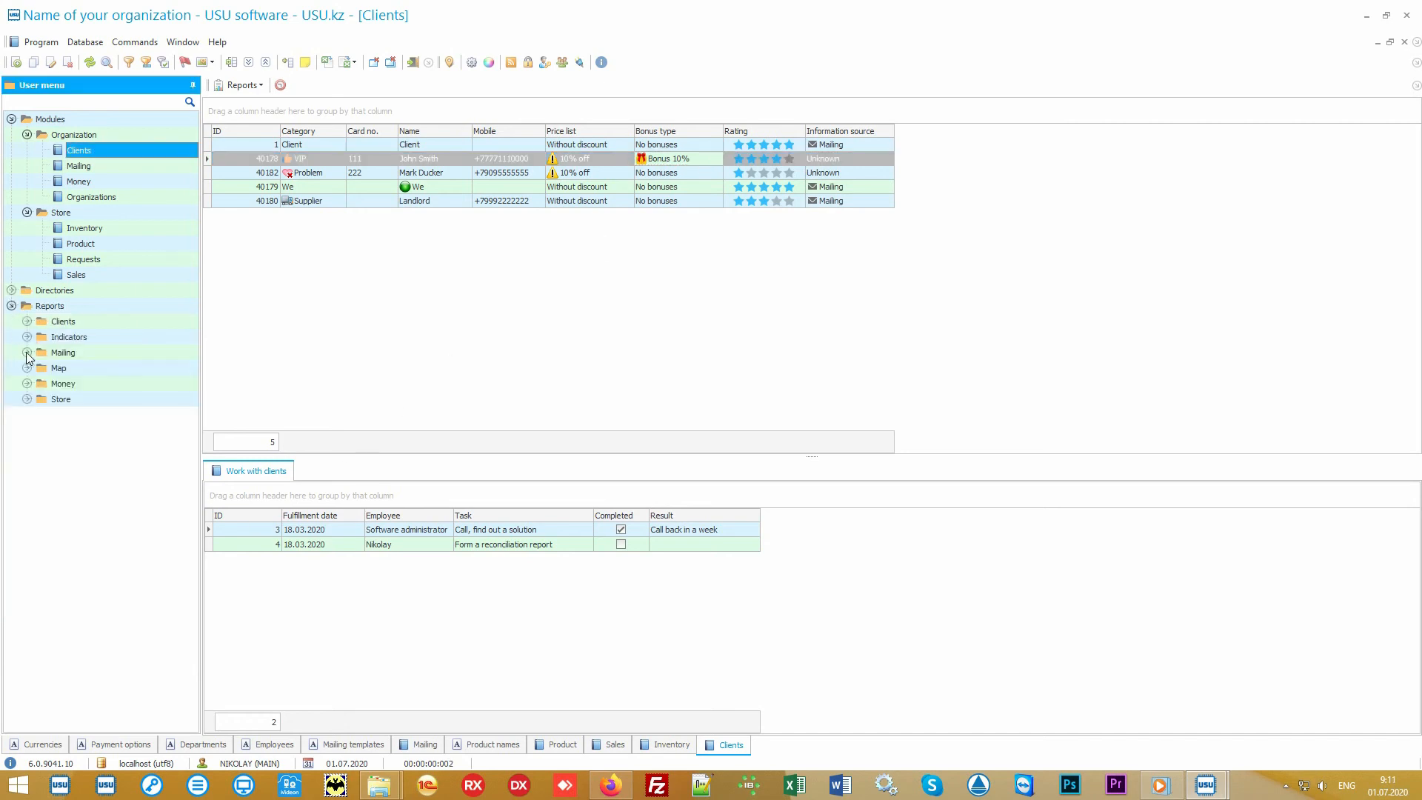
left_click(26, 352)
double_click(77, 369)
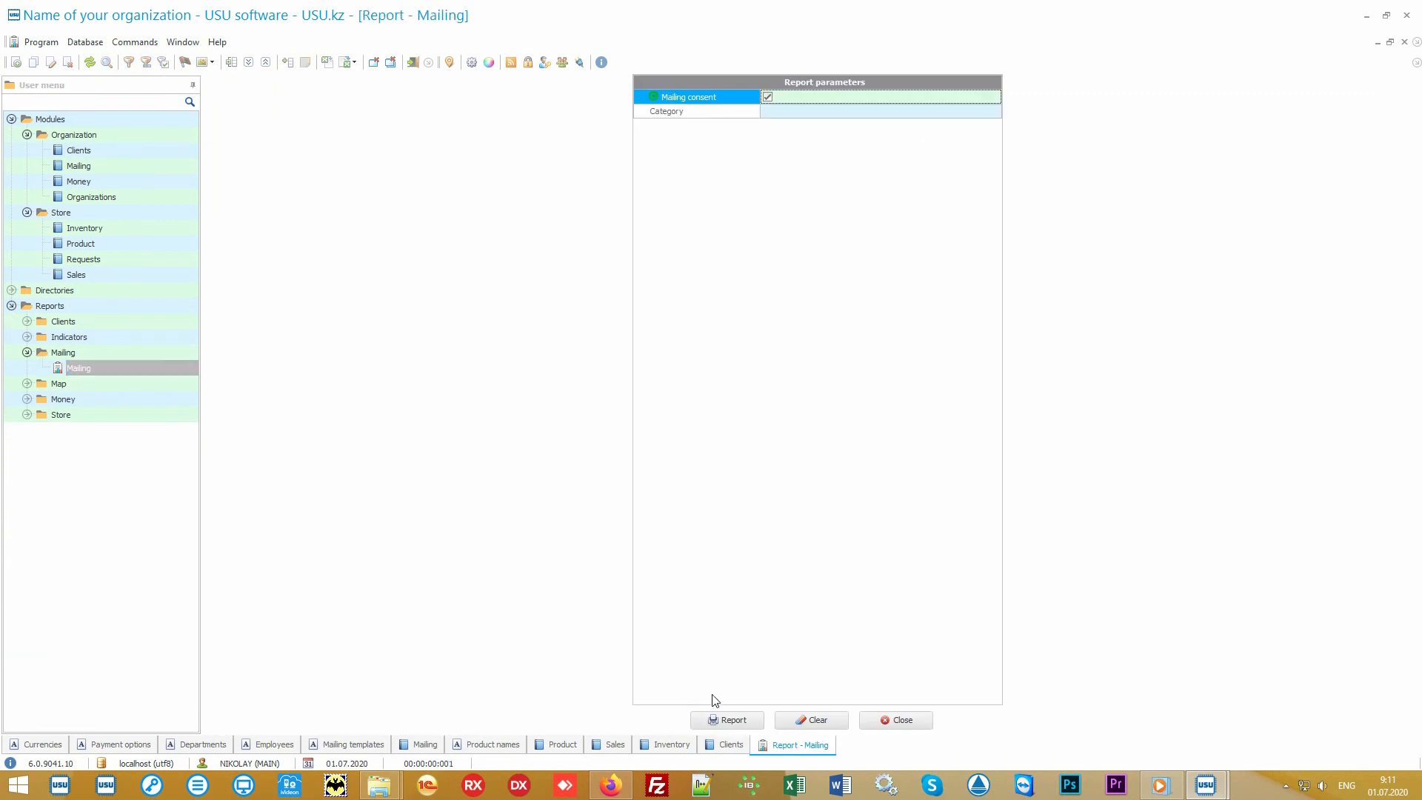
left_click(718, 720)
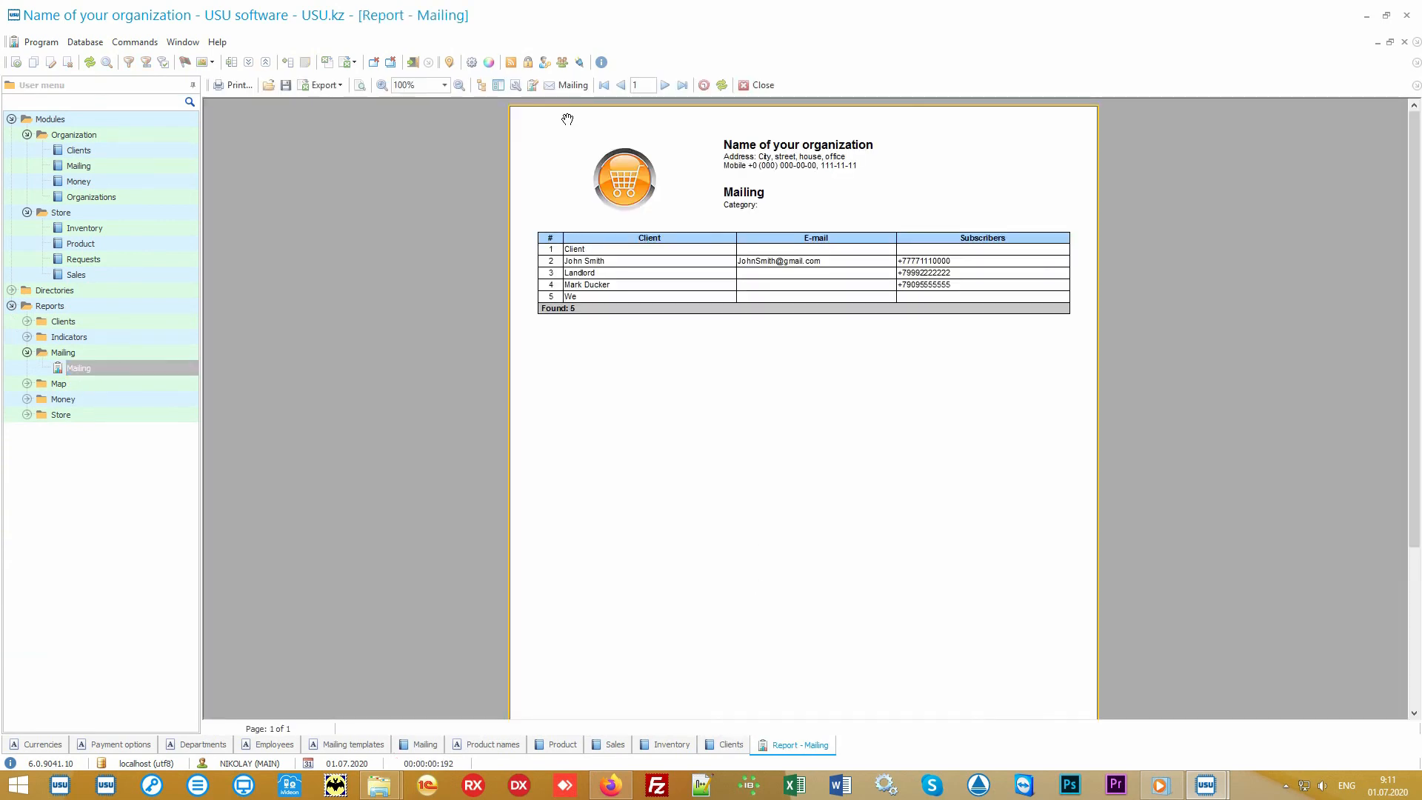
left_click(572, 85)
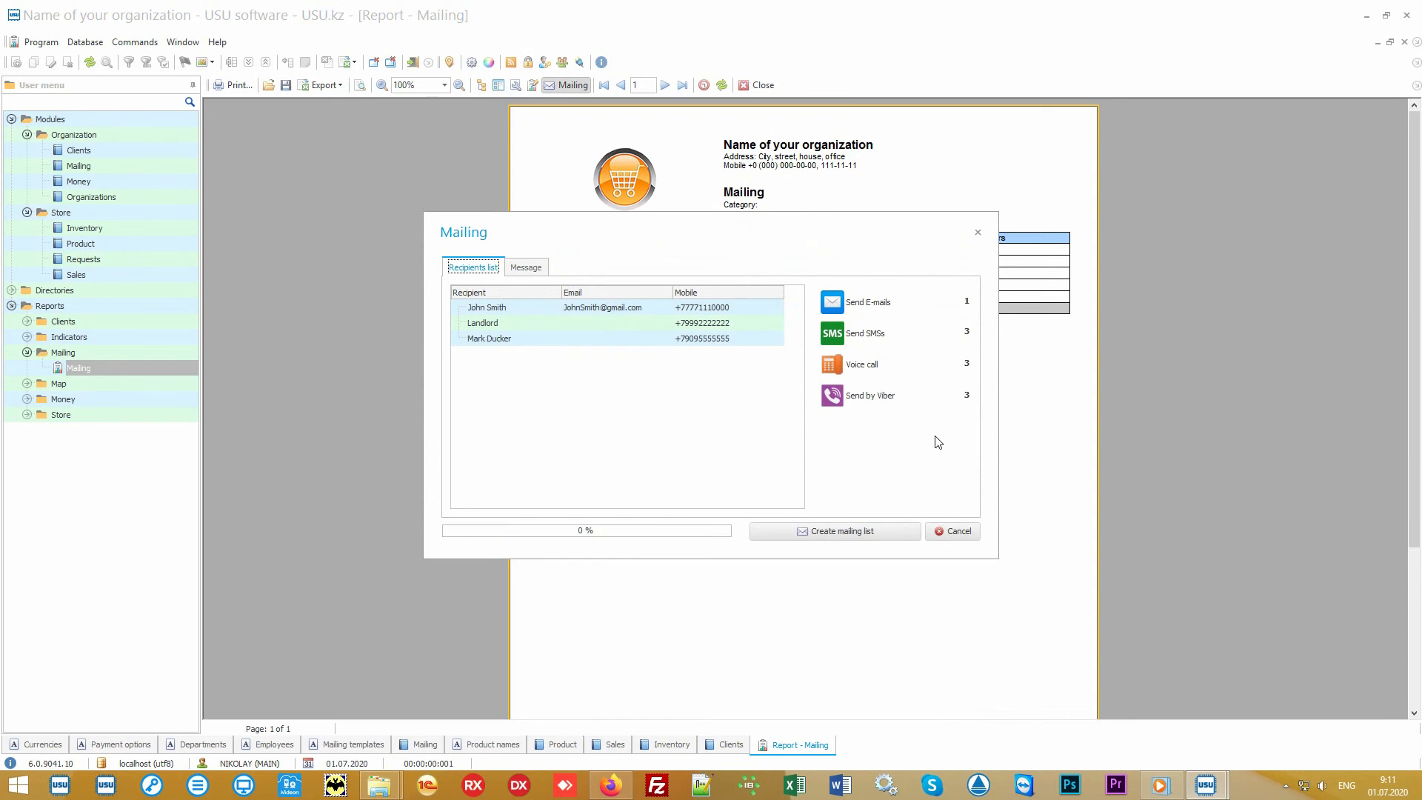
left_click(958, 531)
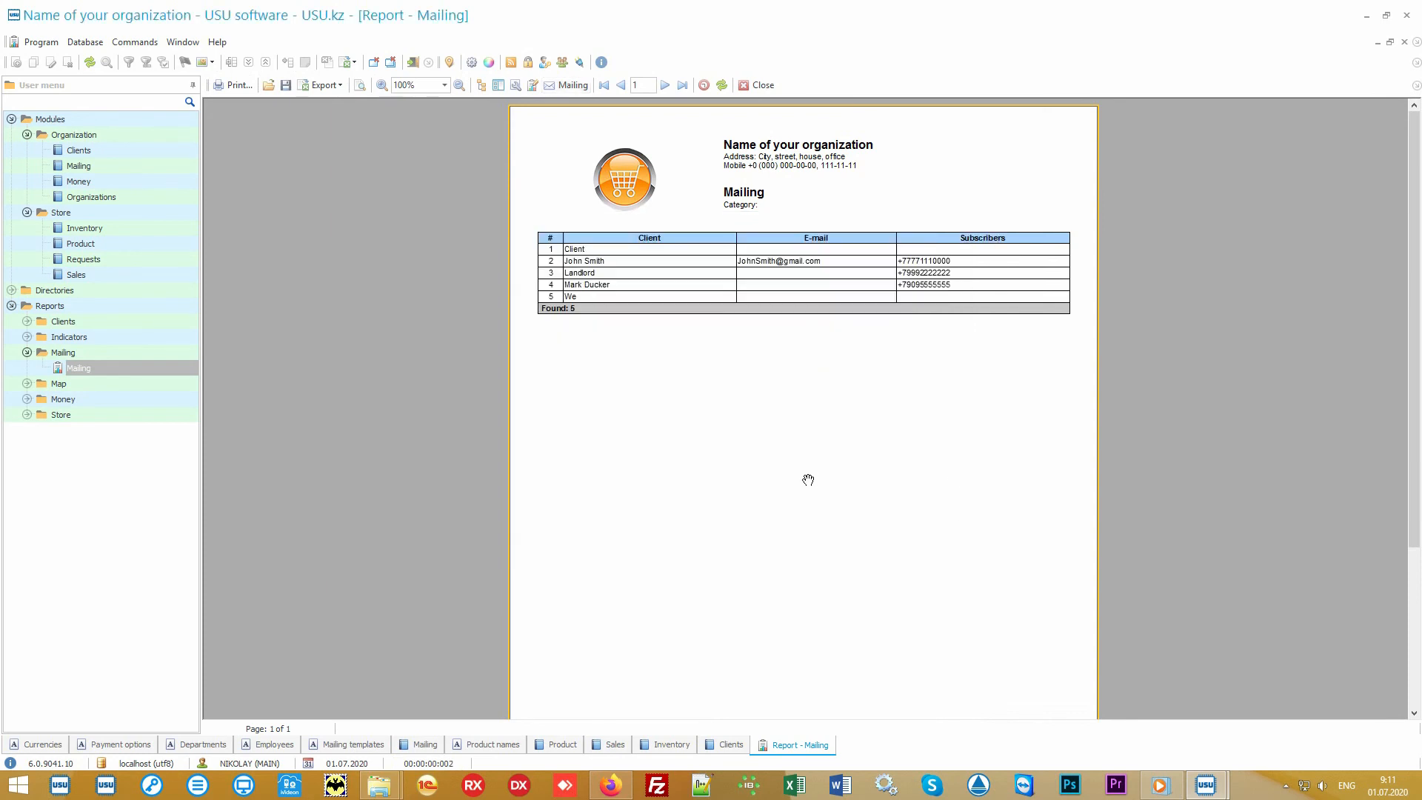
Expand the Money reports and generate the Salary report for the default period.
left_click(151, 400)
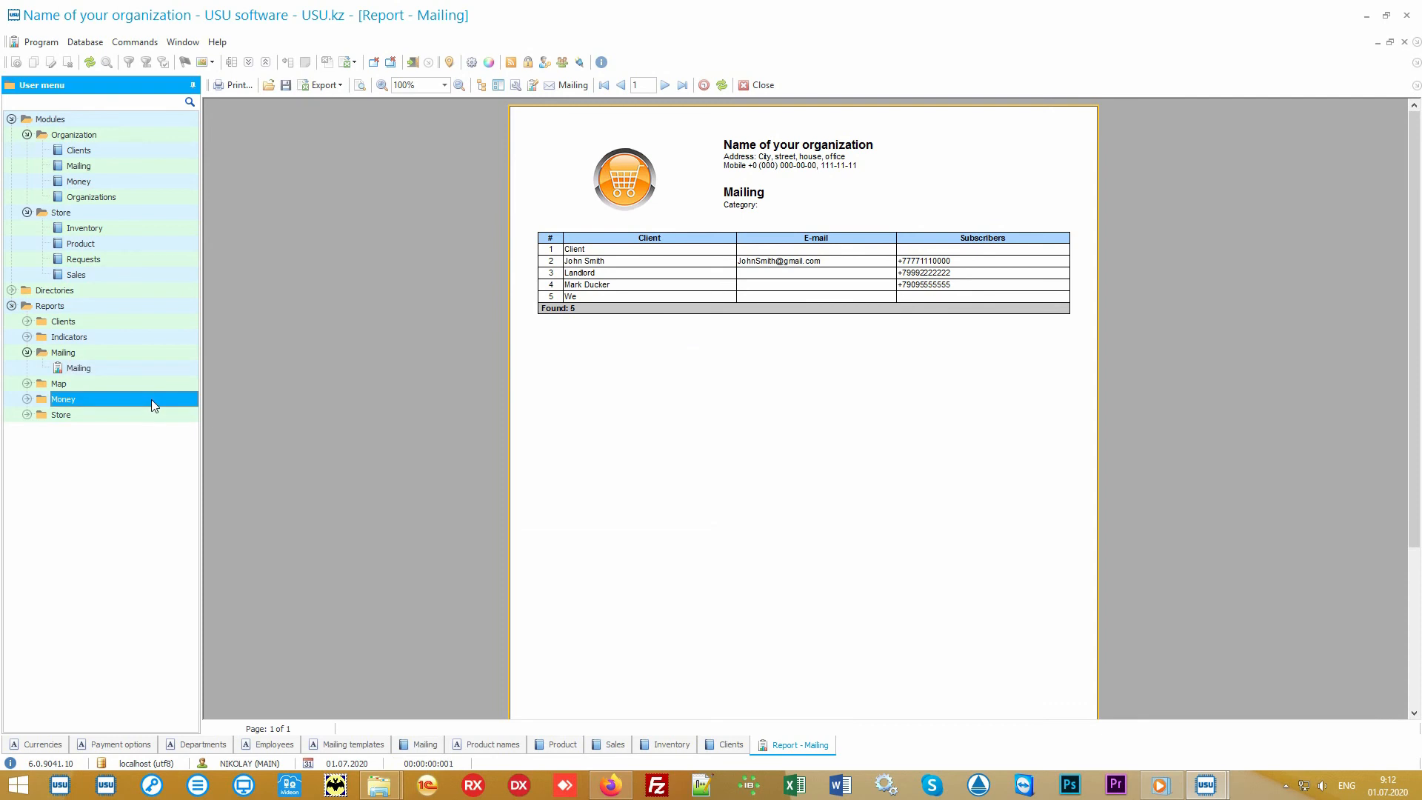
double_click(150, 398)
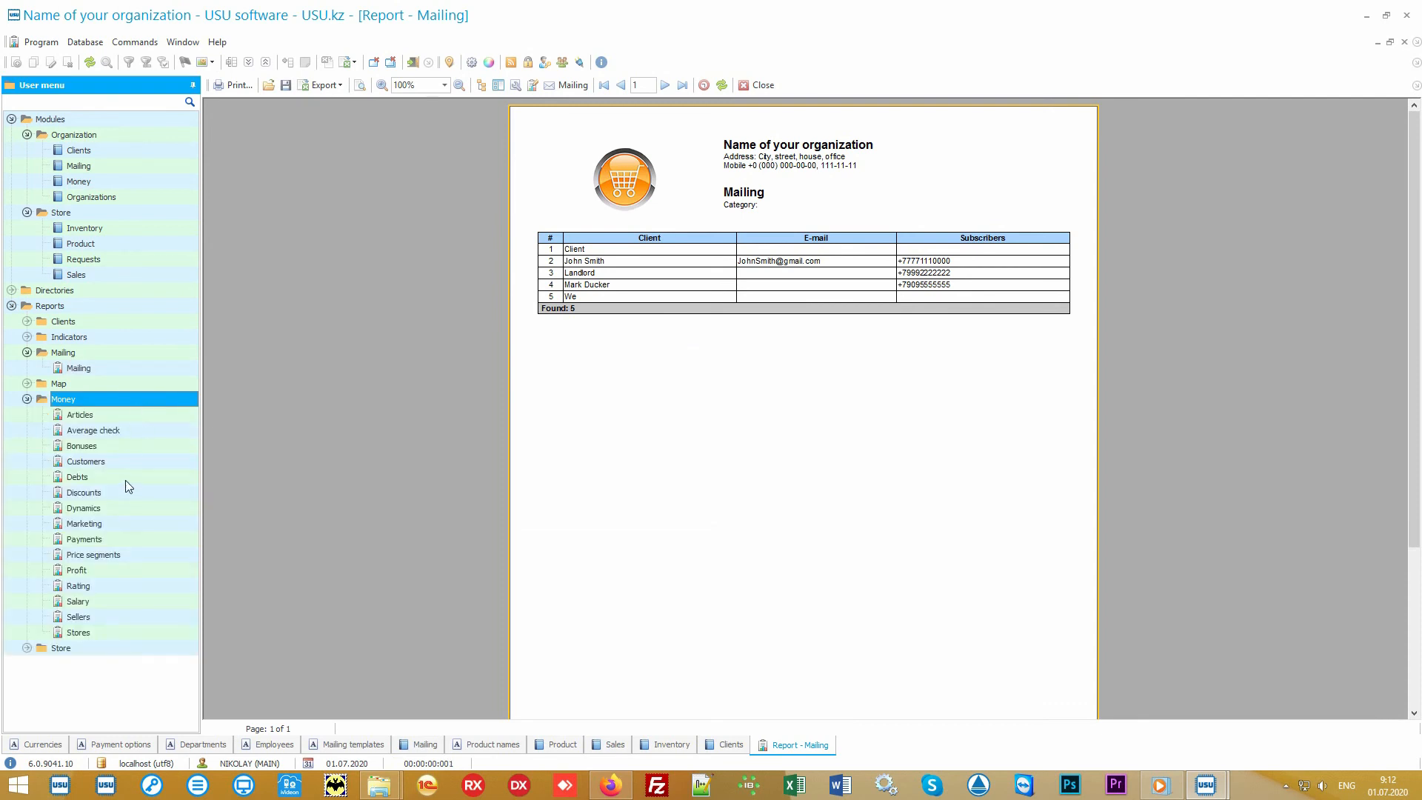
double_click(105, 601)
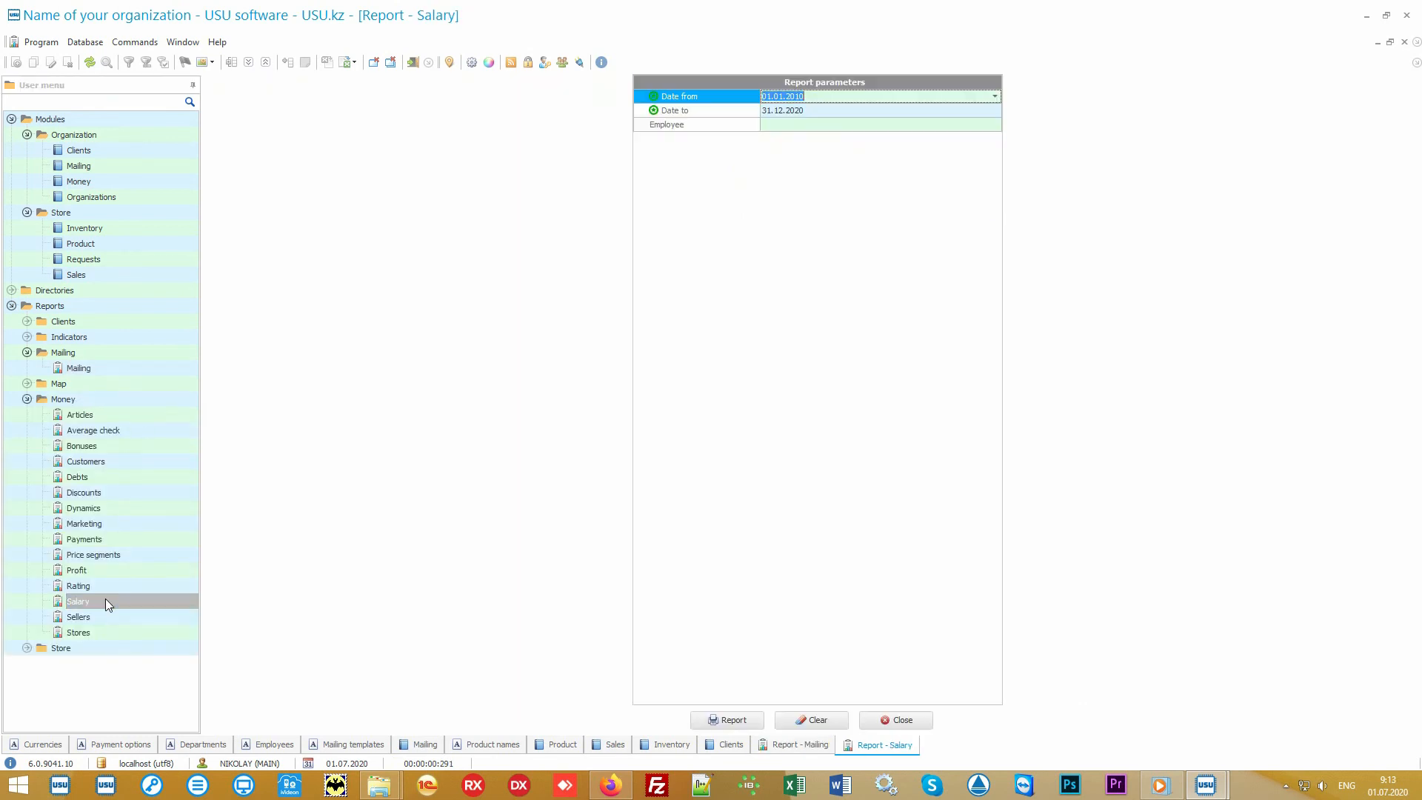
left_click(721, 719)
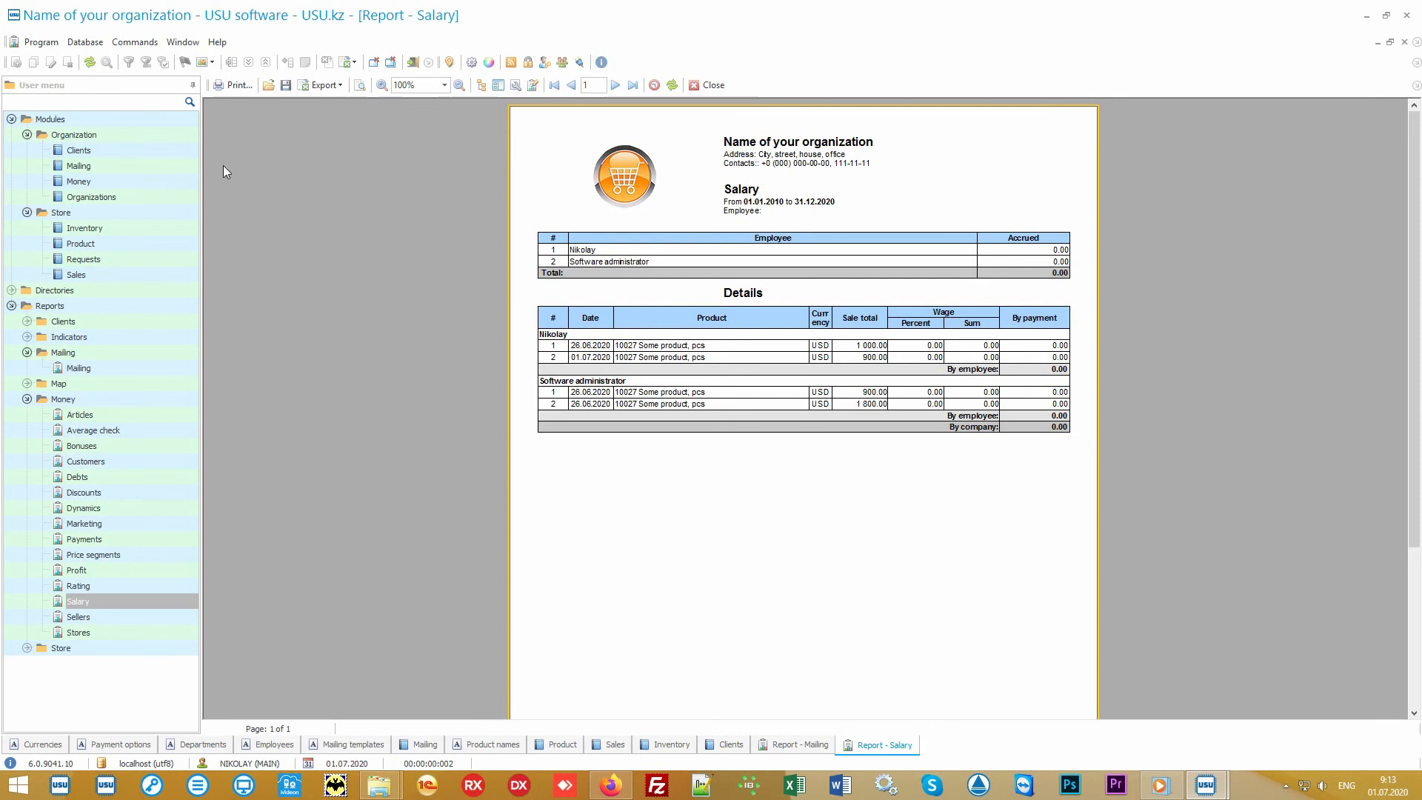
Collapse the other tree branches, open the Store reports and generate the Popularity report.
left_click(122, 149)
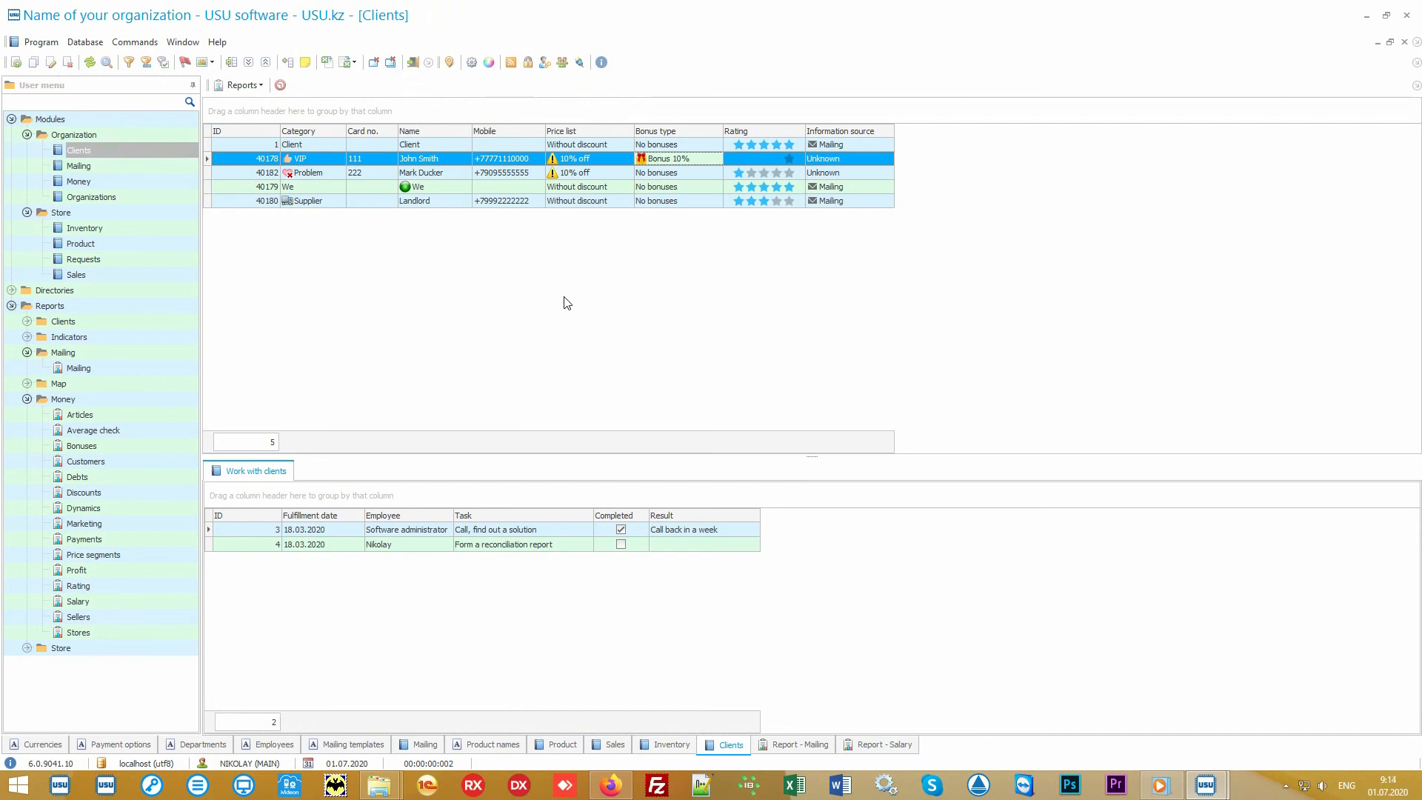
left_click(26, 120)
left_click(11, 119)
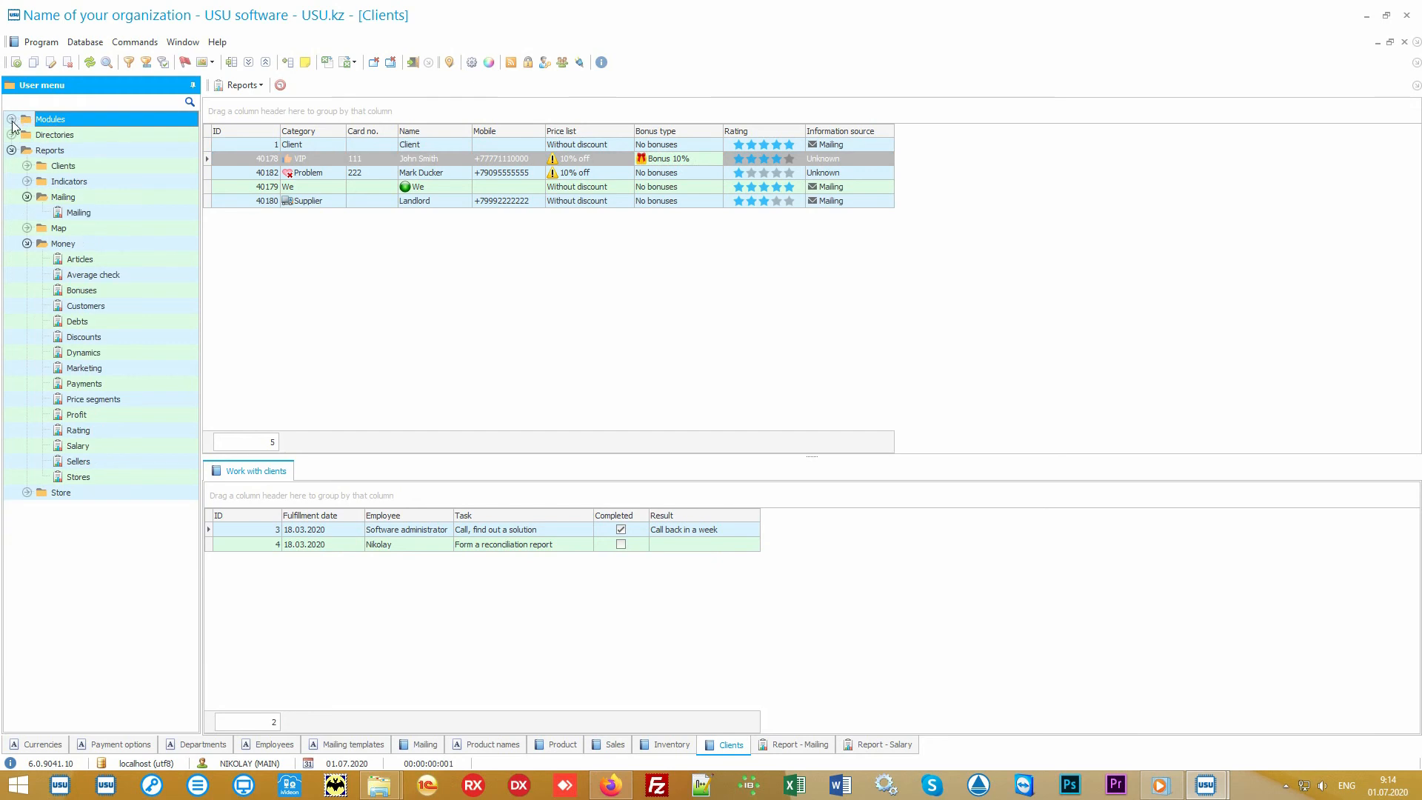
left_click(63, 196)
left_click(28, 196)
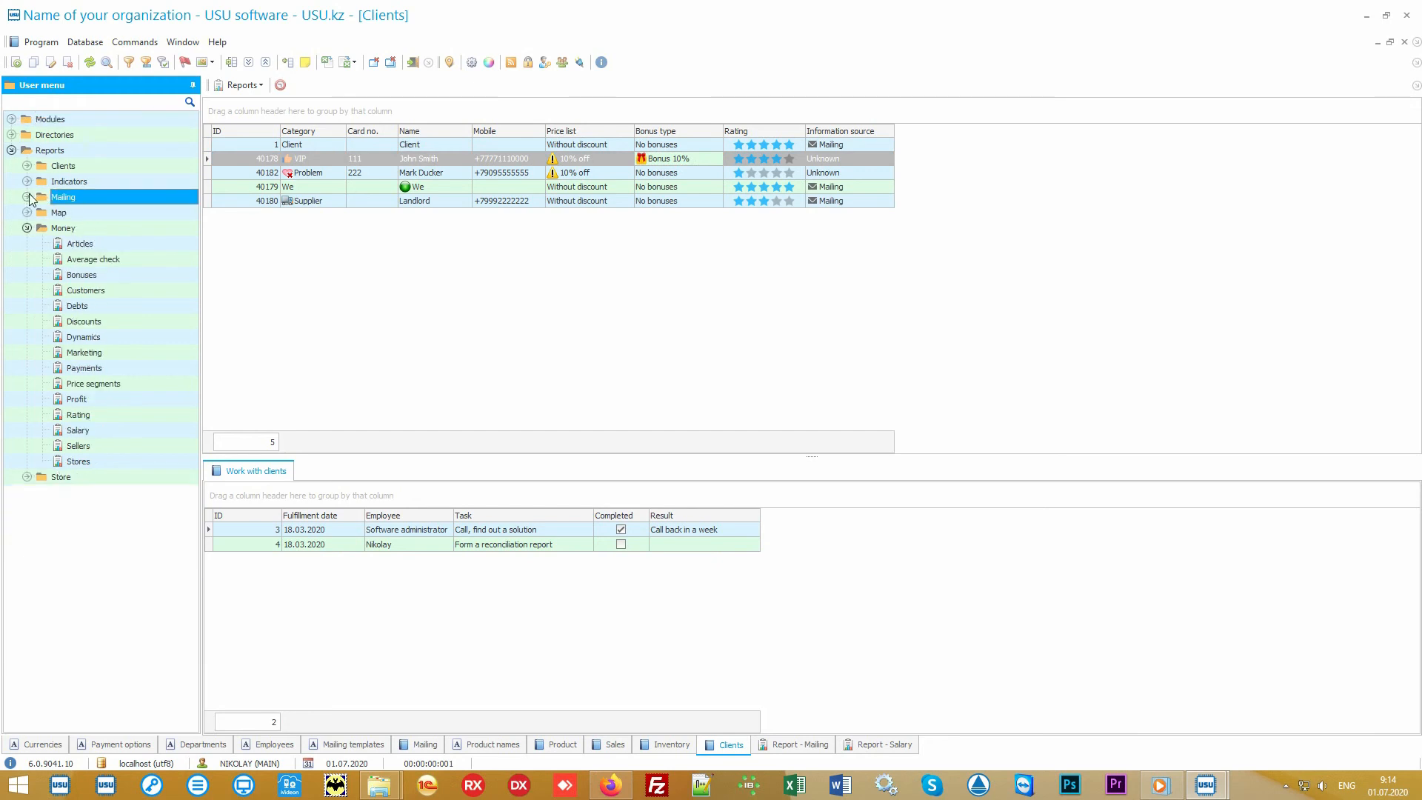
left_click(28, 228)
left_click(28, 228)
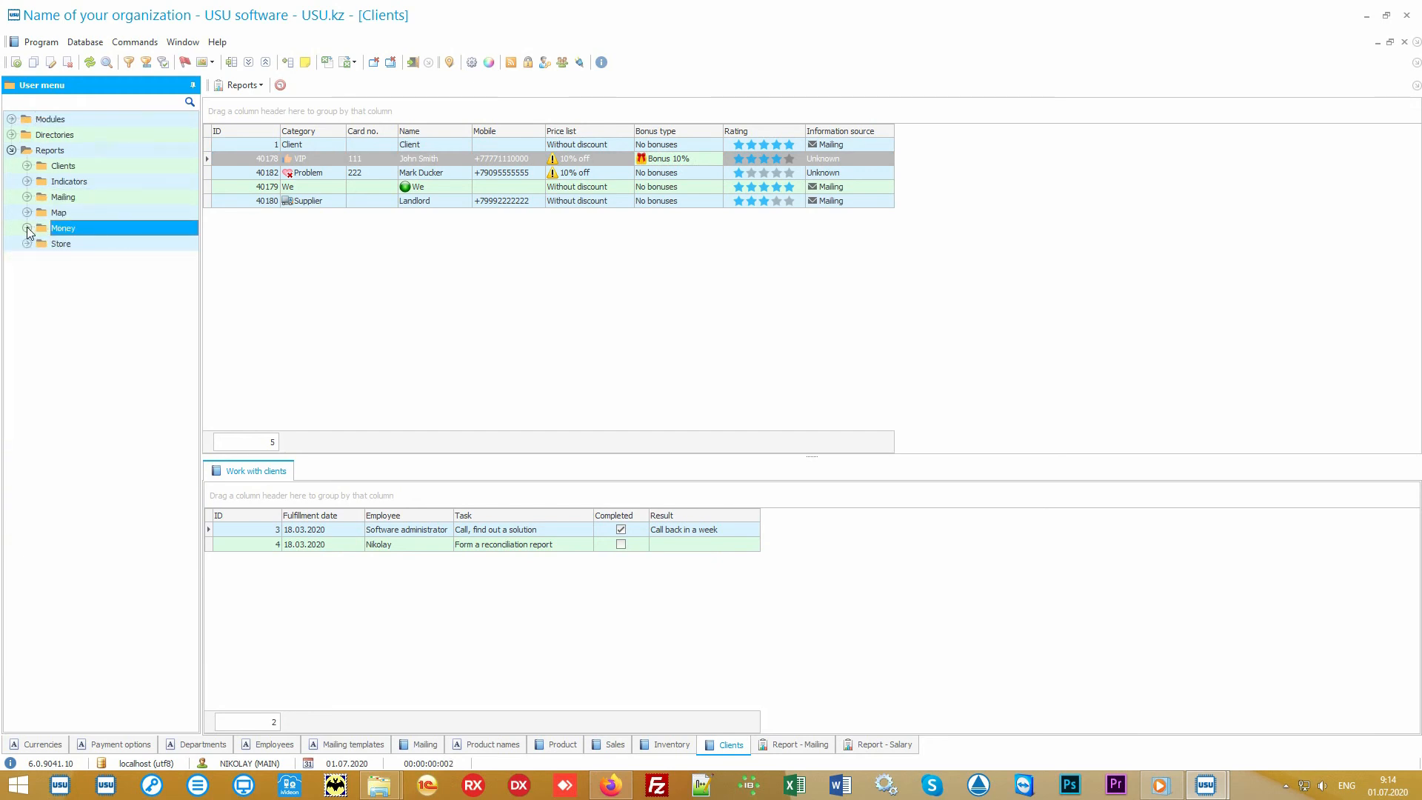
double_click(73, 244)
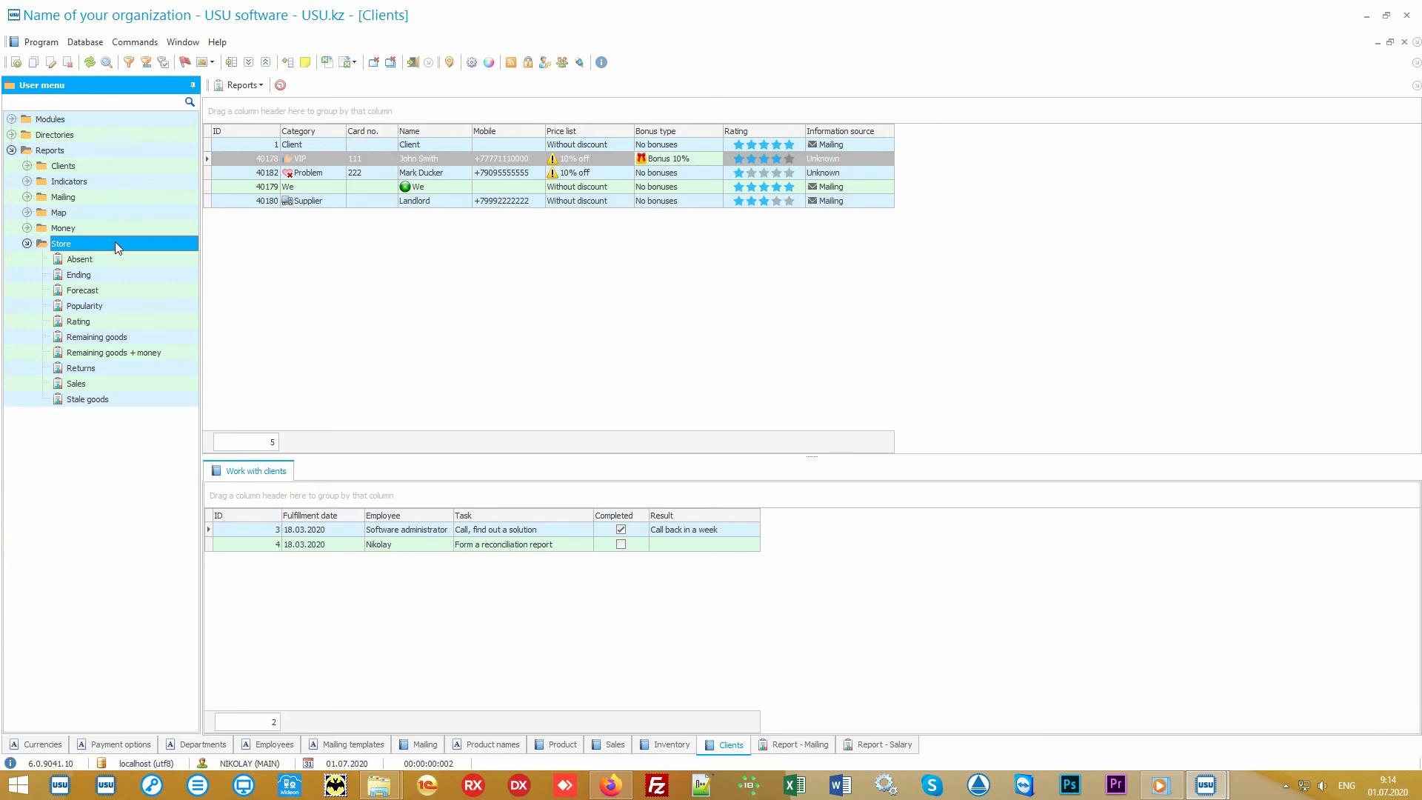
double_click(119, 303)
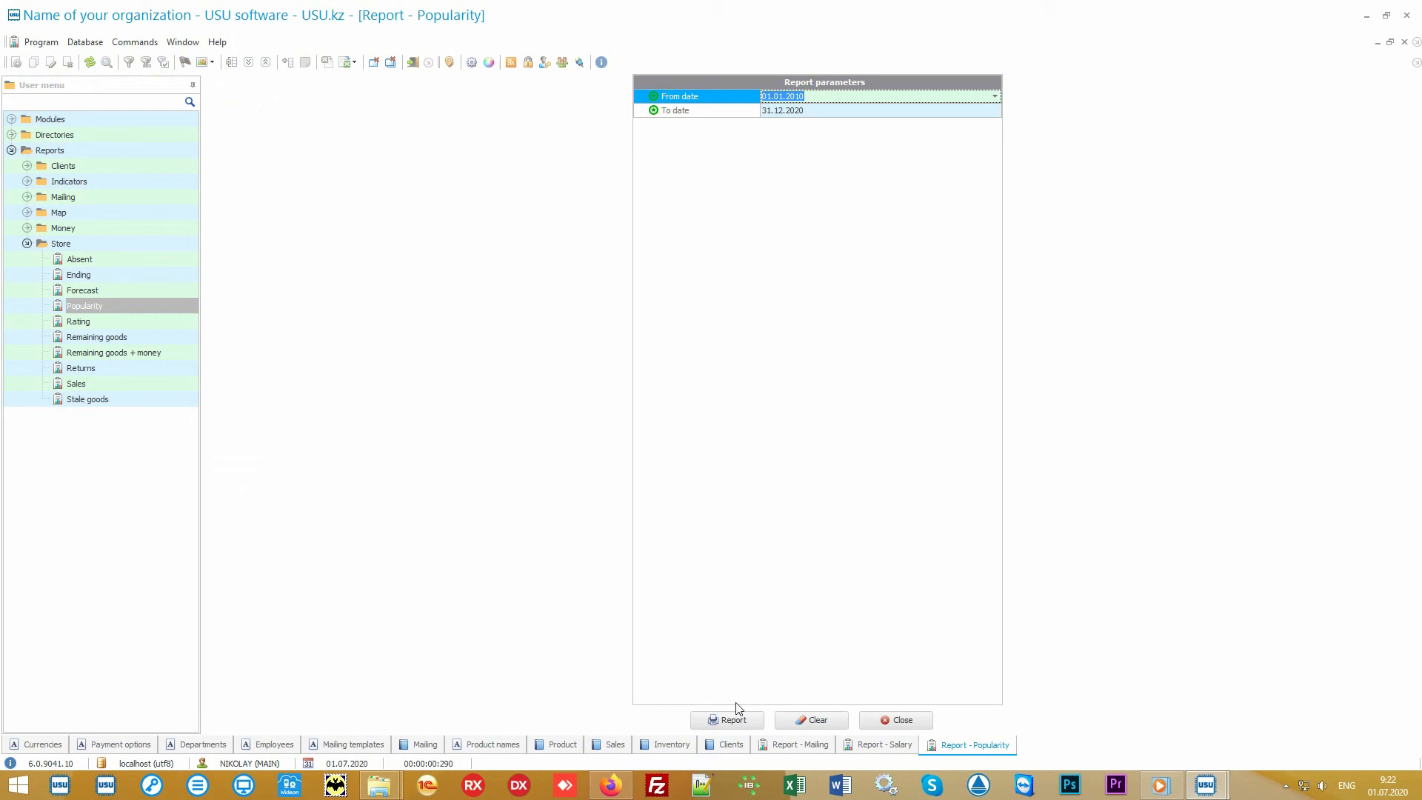
left_click(733, 718)
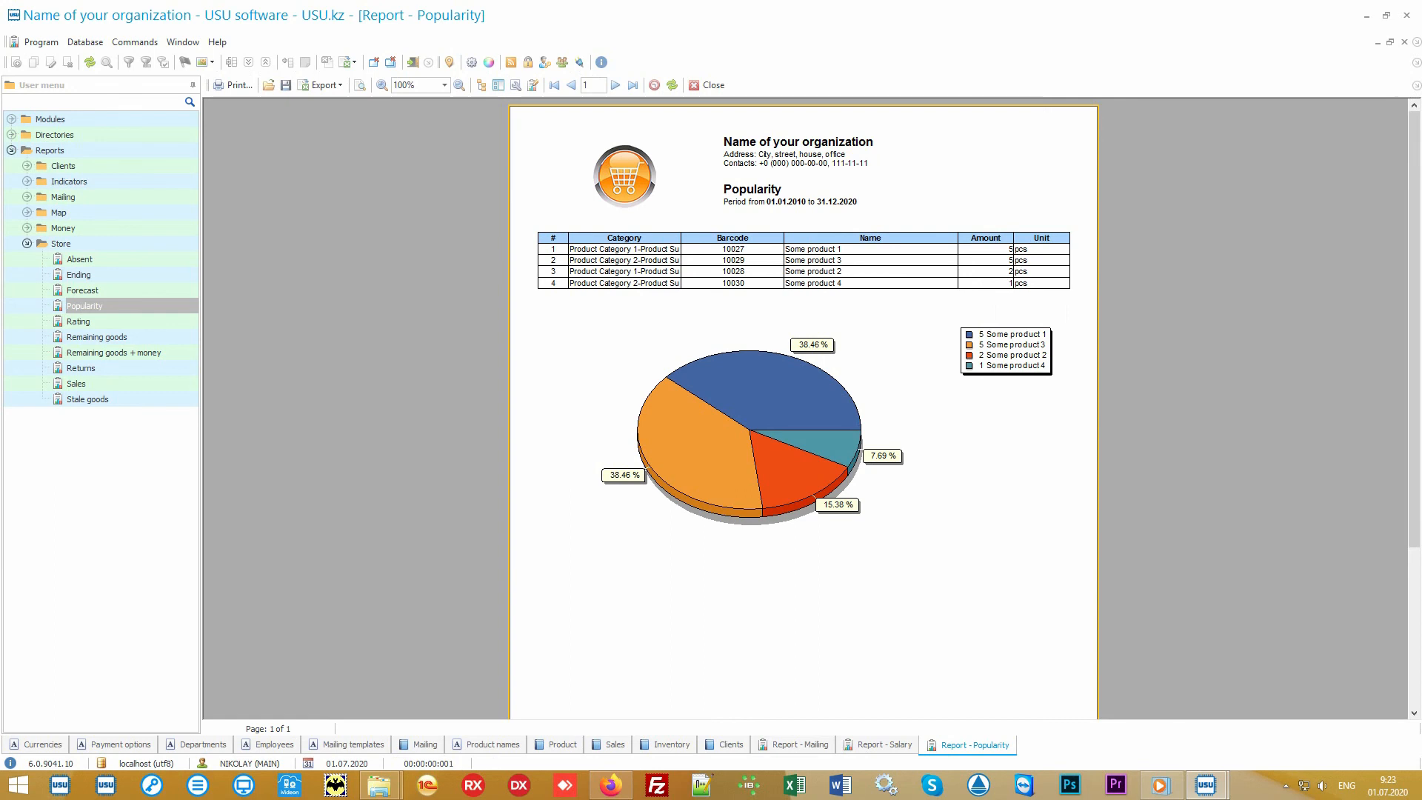
Generate the Rating report and switch between it and the Popularity report to compare them.
left_click(134, 323)
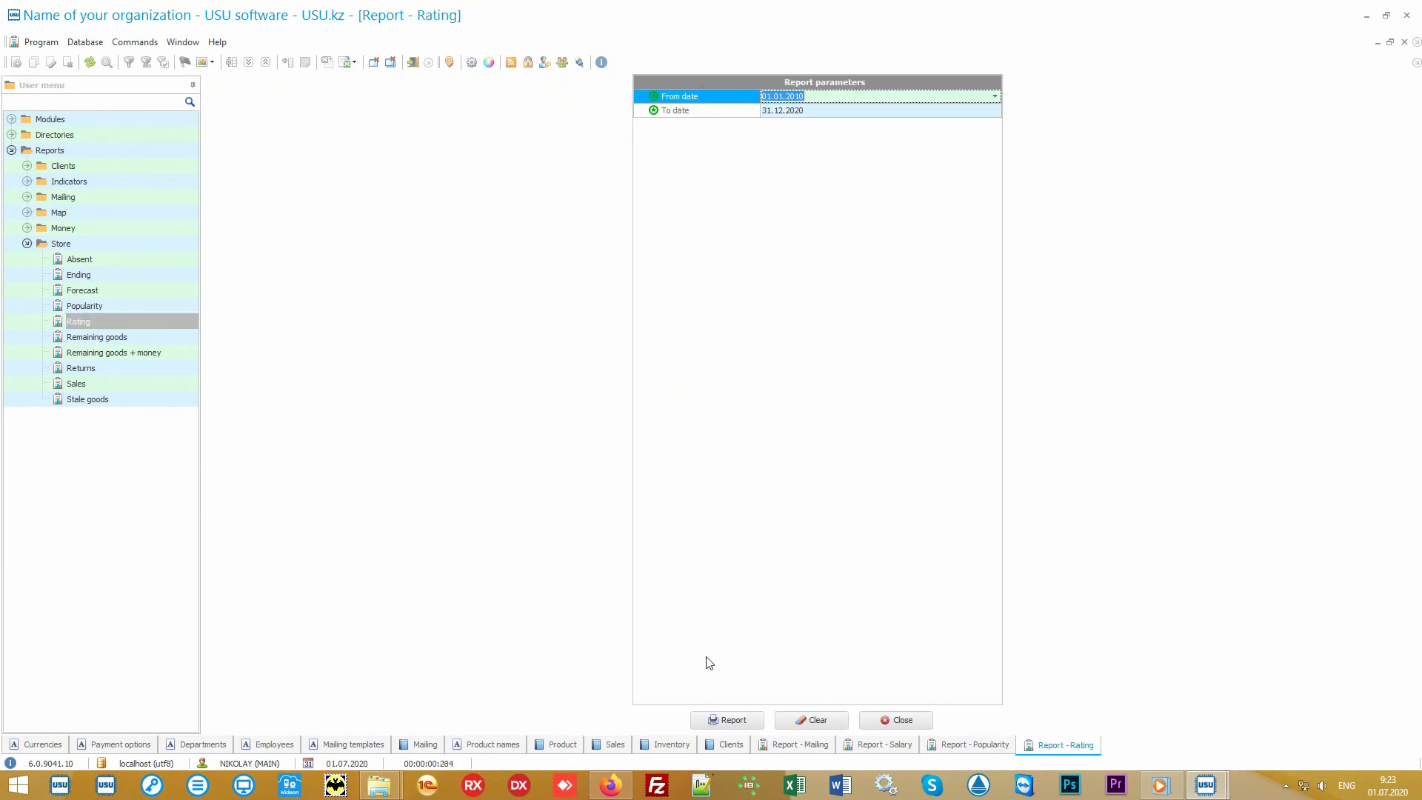
left_click(726, 720)
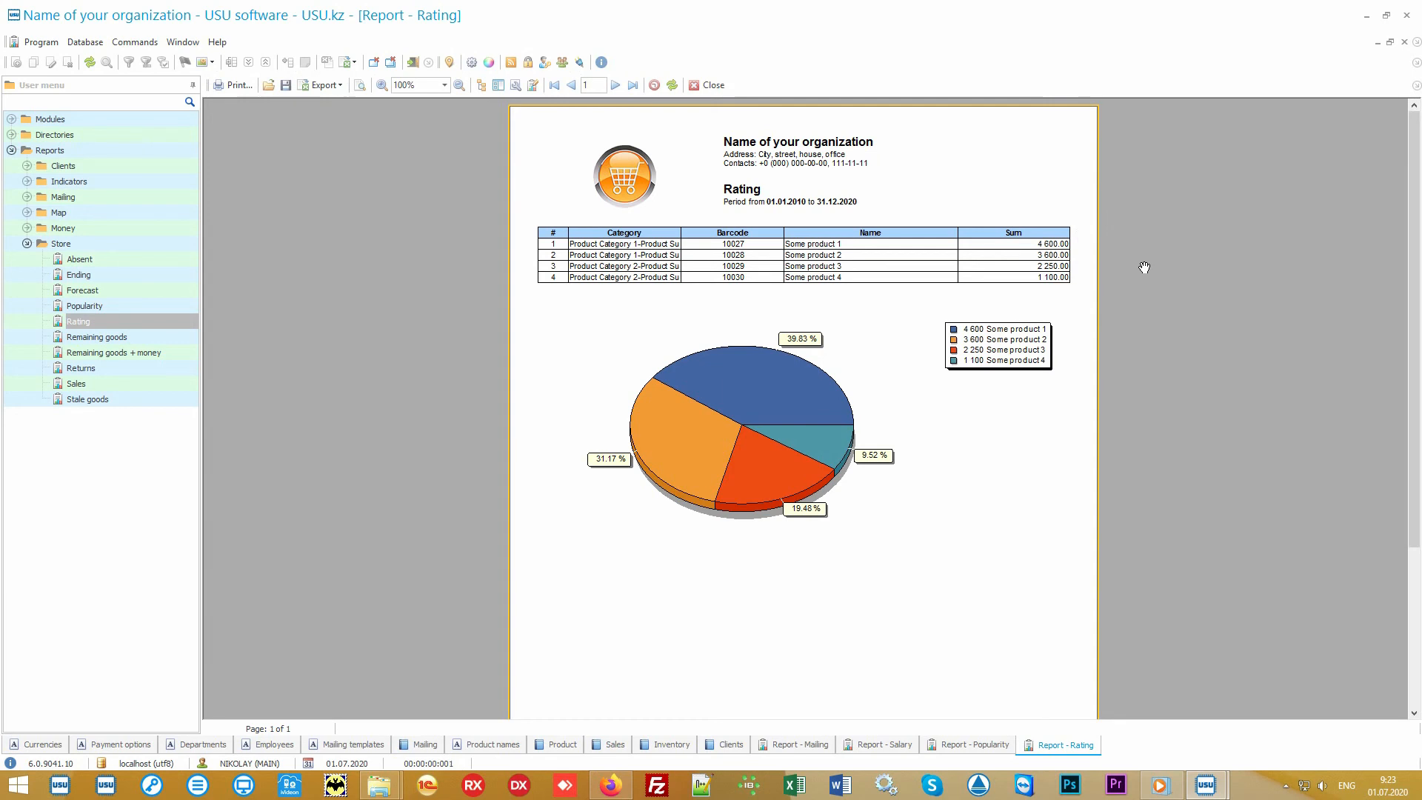
left_click(965, 745)
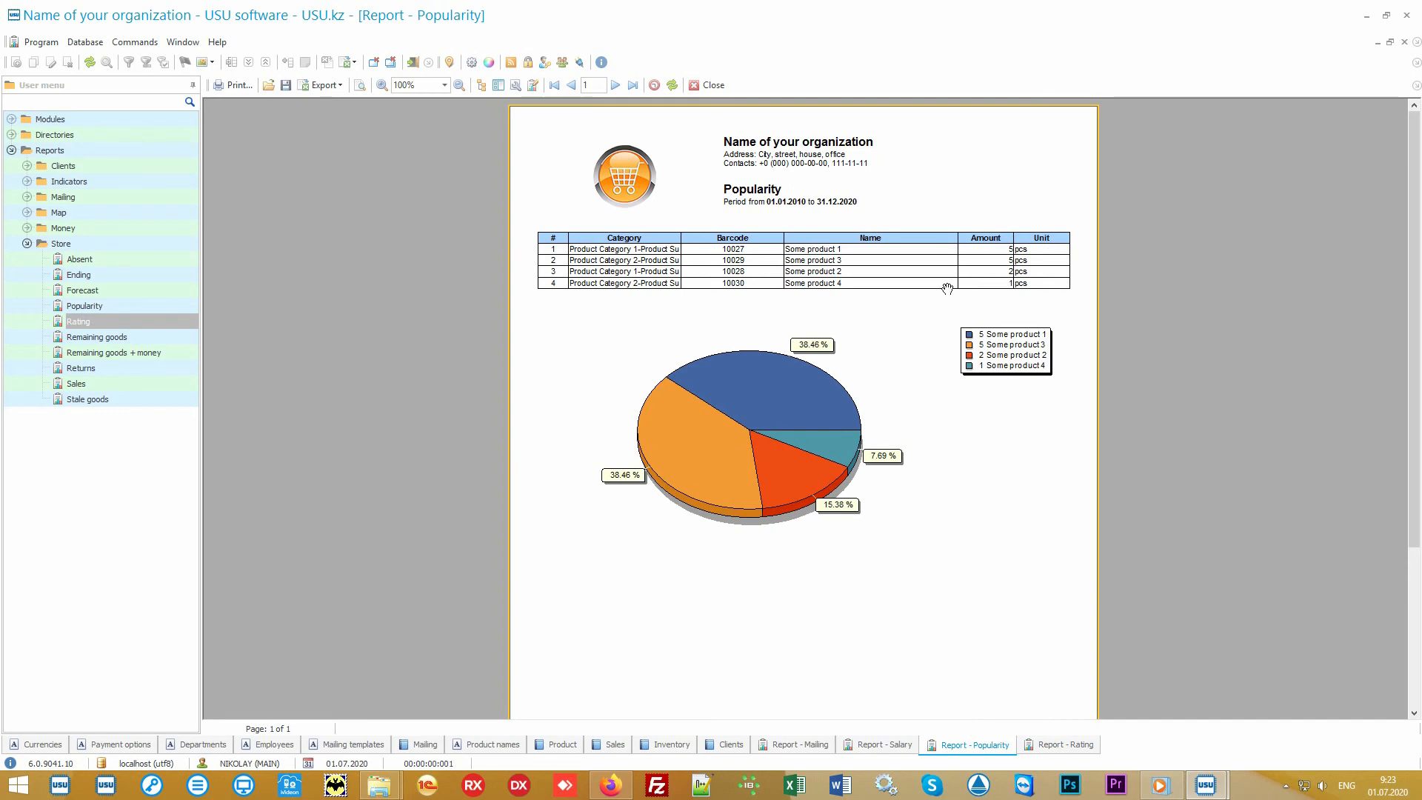
left_click(1034, 746)
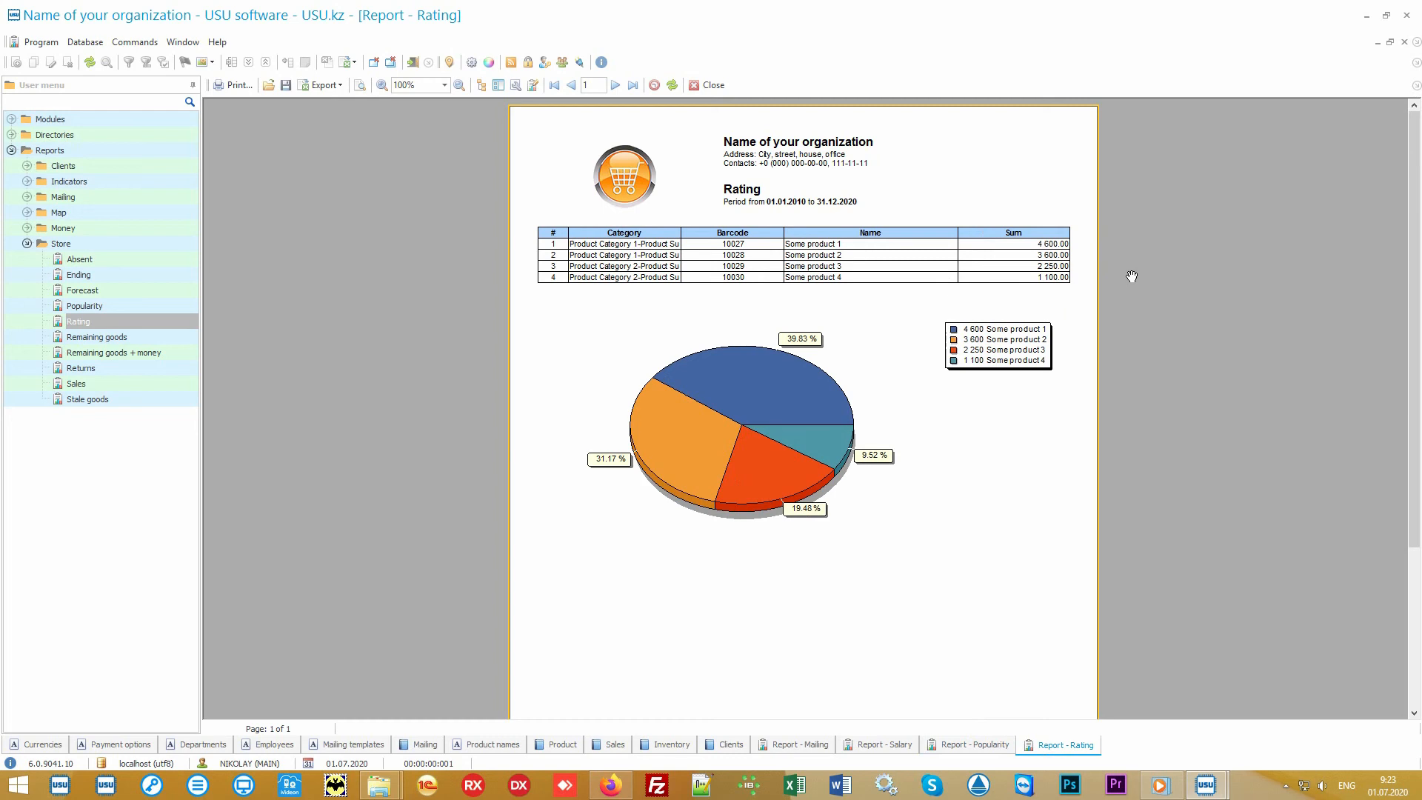
Generate the Sales report for the default period.
double_click(131, 381)
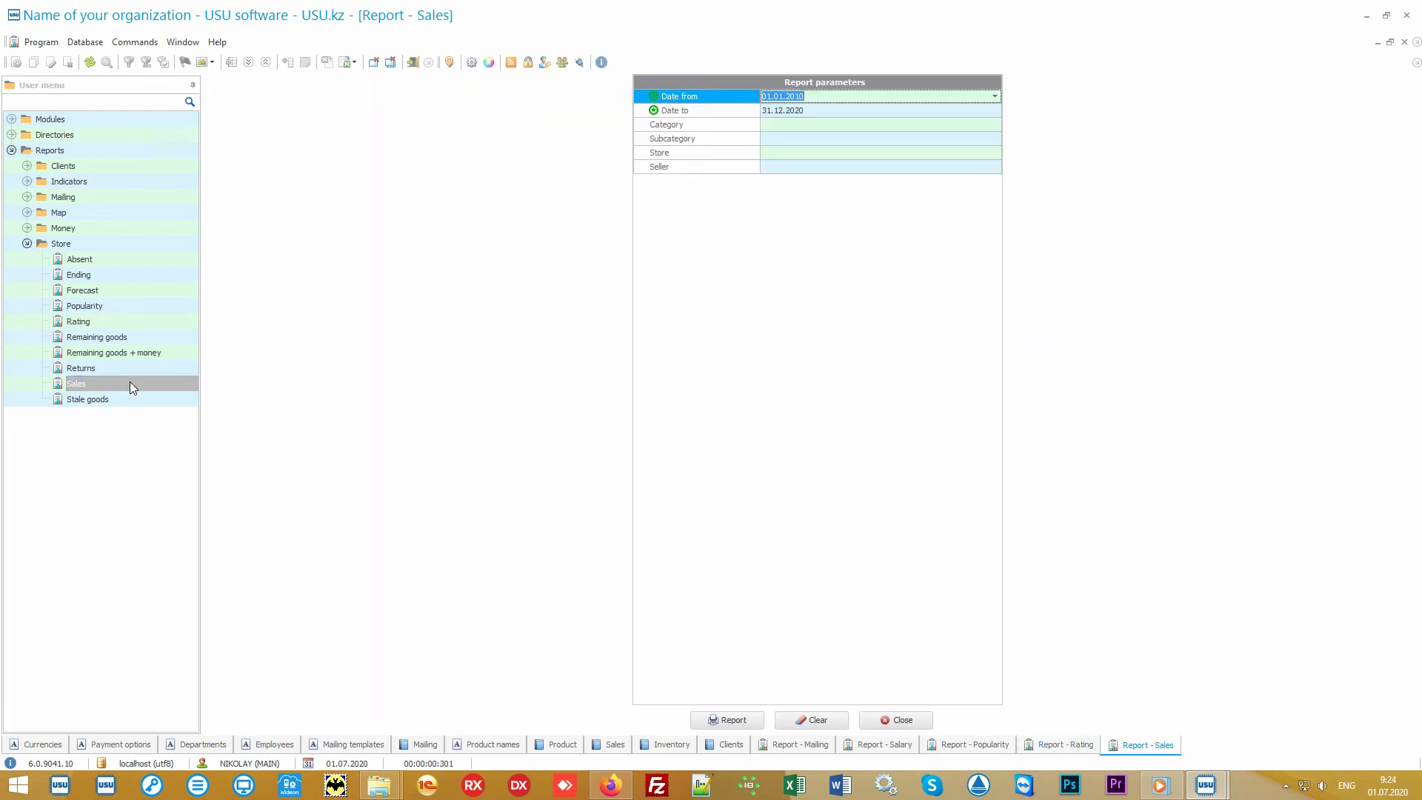
left_click(729, 719)
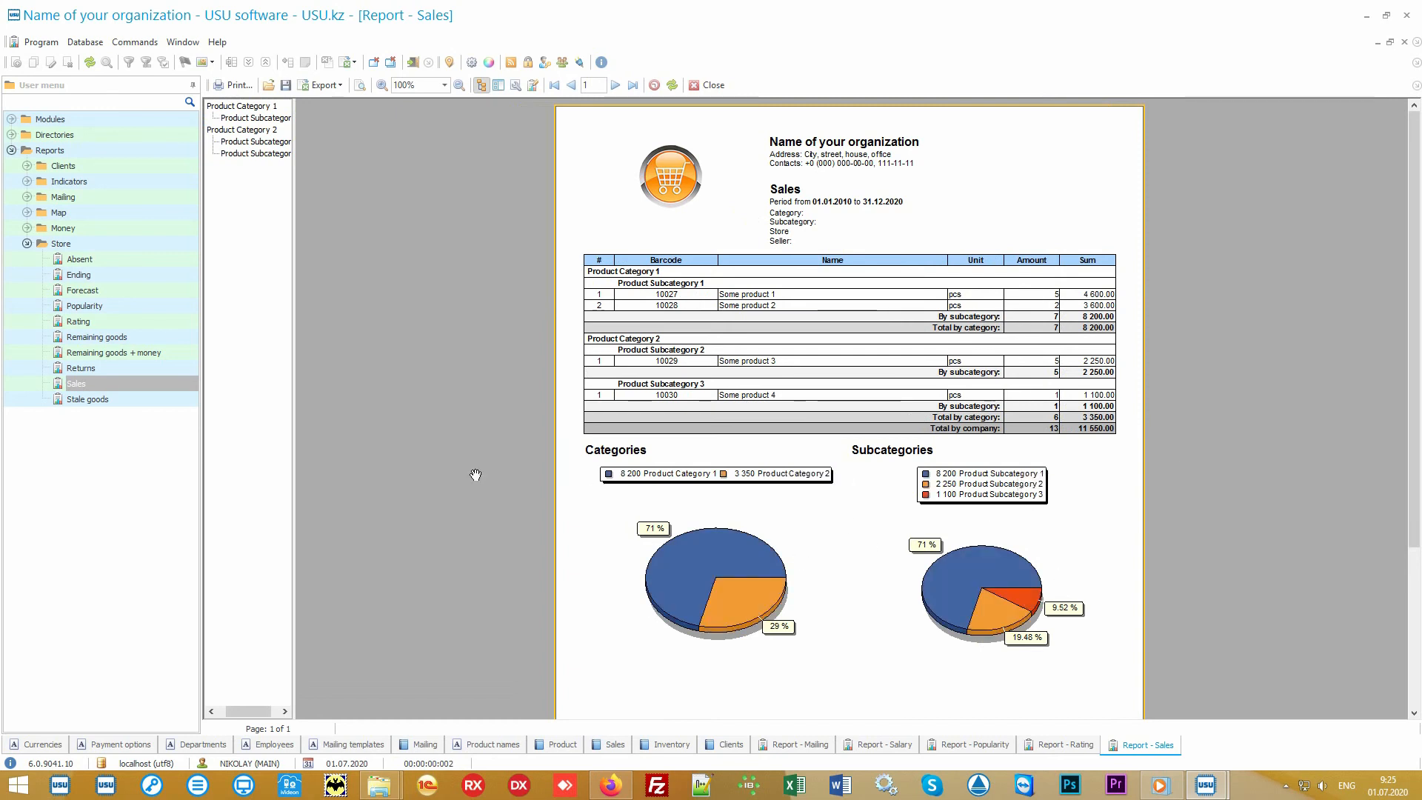
Generate another Sales report for the period 01.07.2020 to 05.07.2020.
double_click(145, 382)
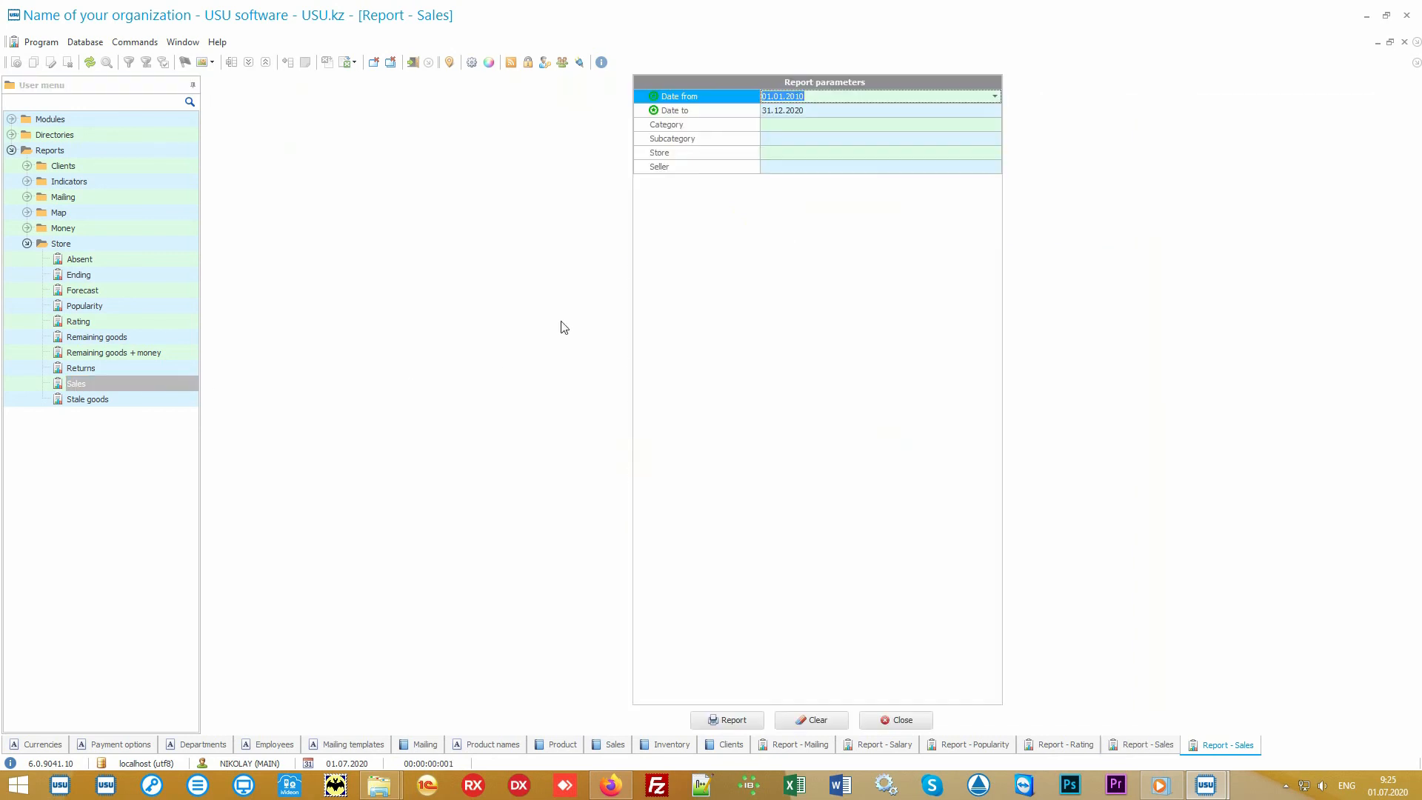
key("Delete")
key("Down")
key("Delete")
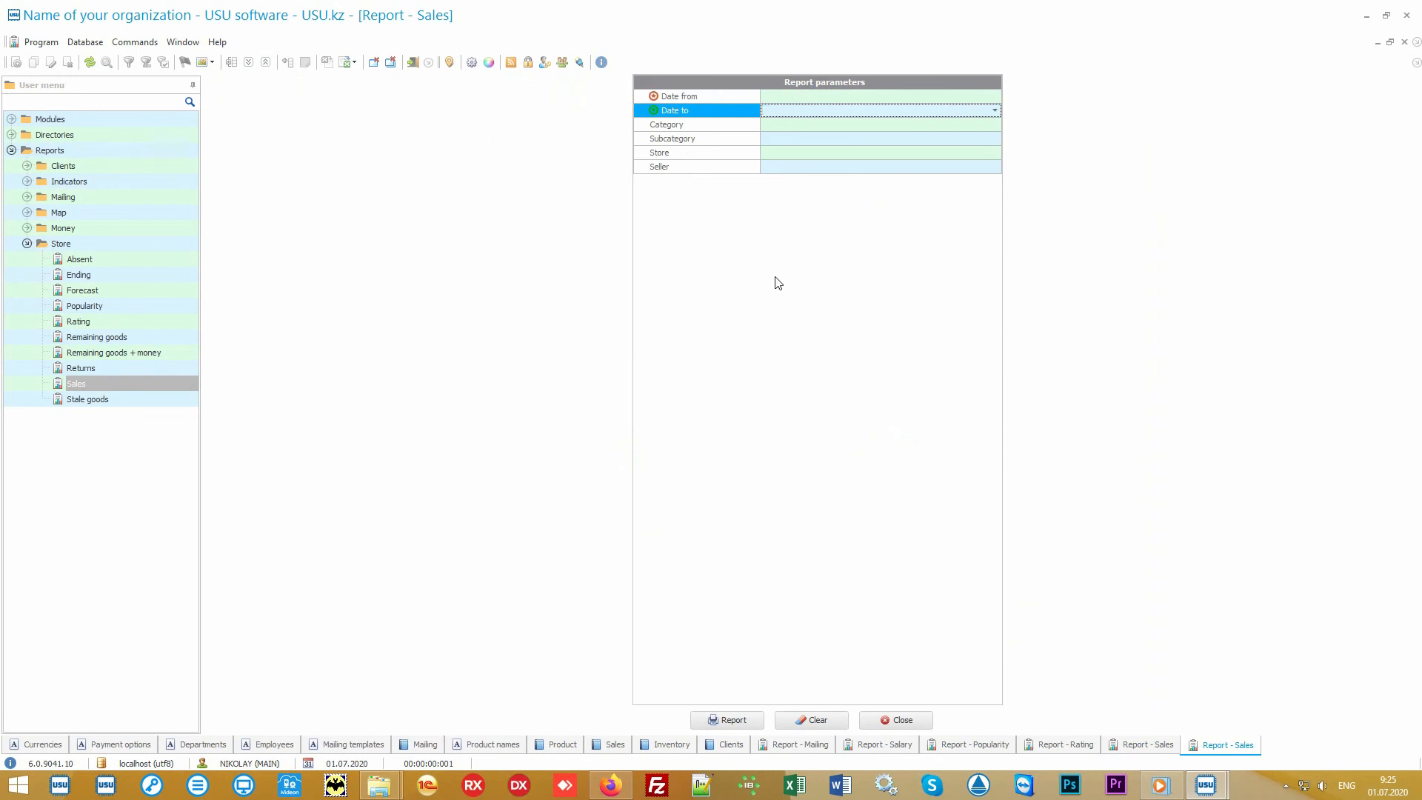
key("Up")
left_click(994, 97)
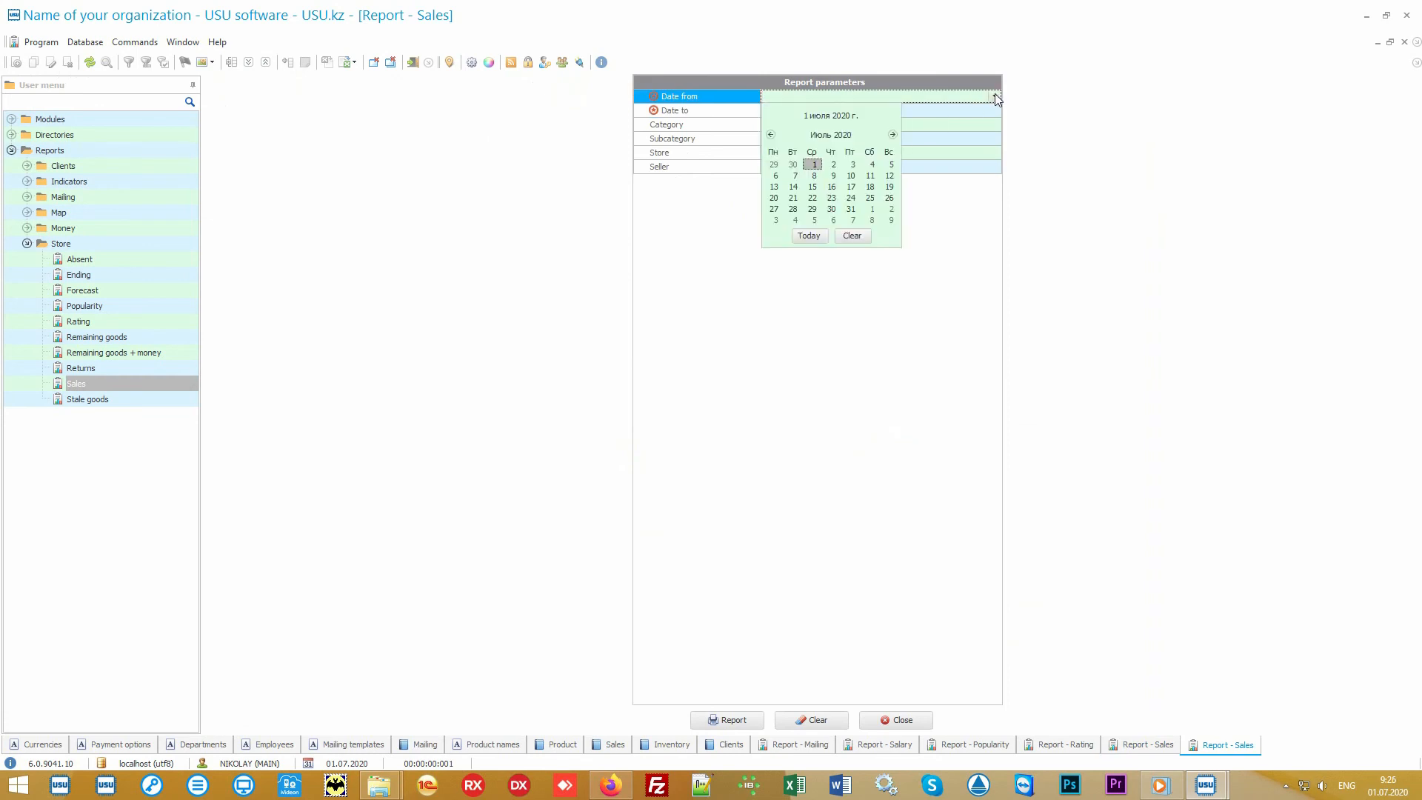
left_click(810, 235)
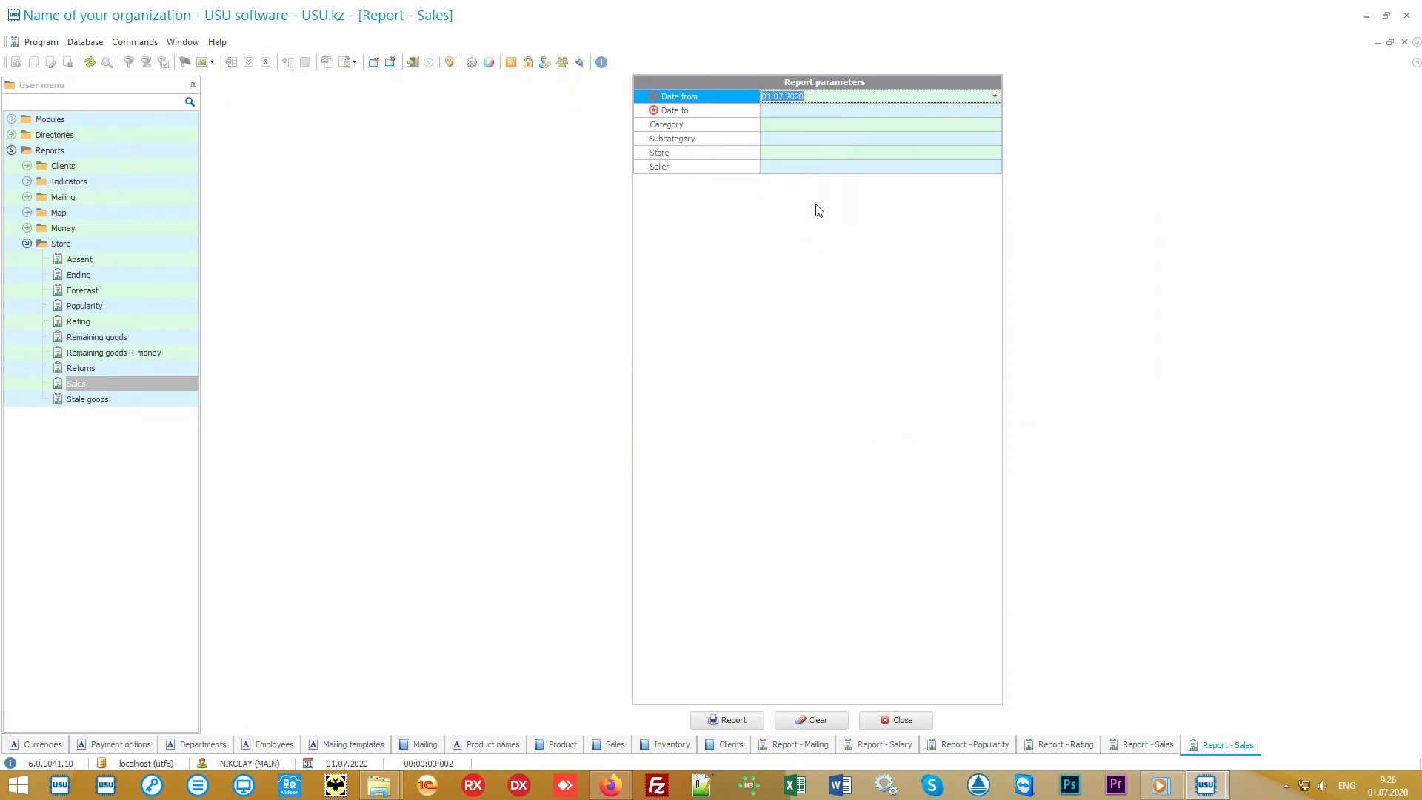
left_click(808, 111)
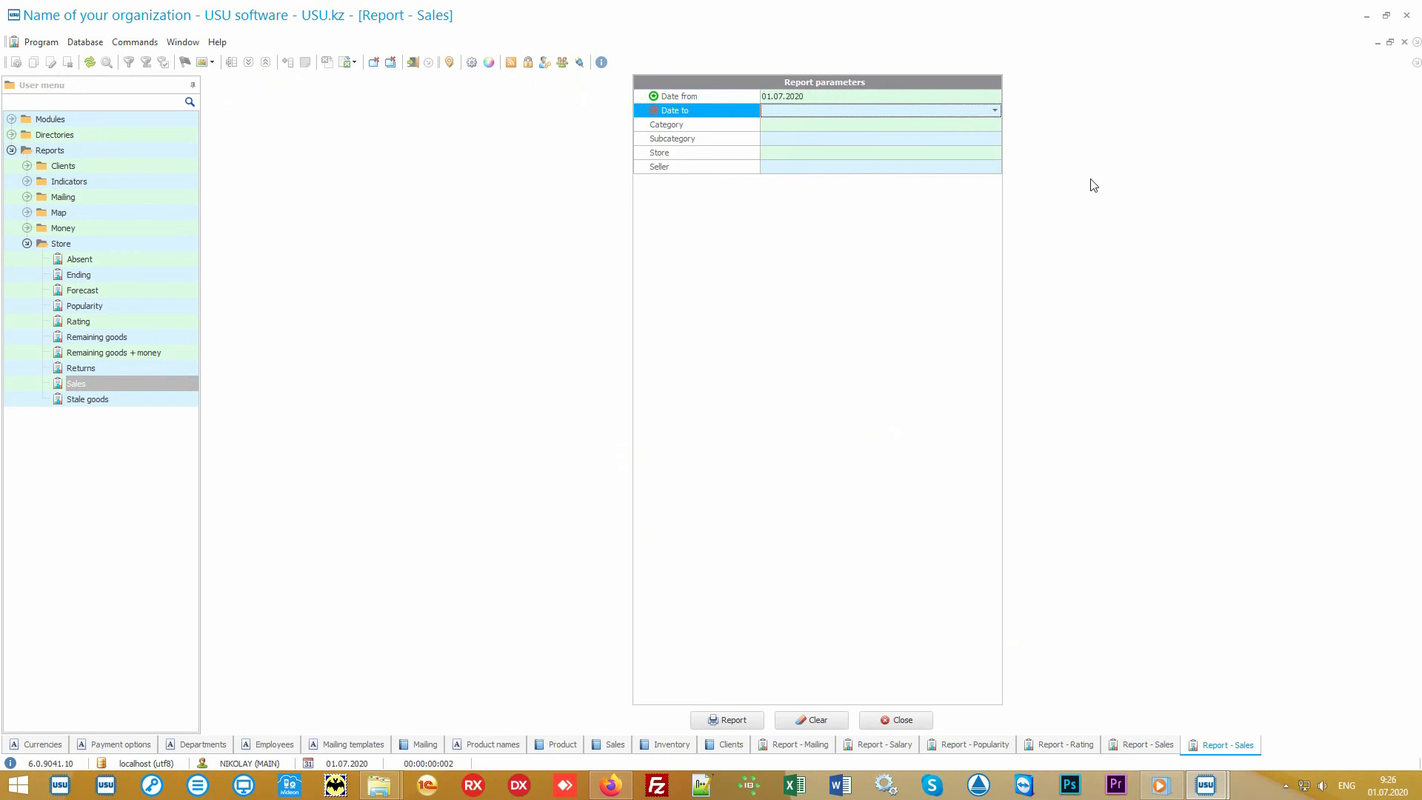
type("05.07.2020")
key("Return")
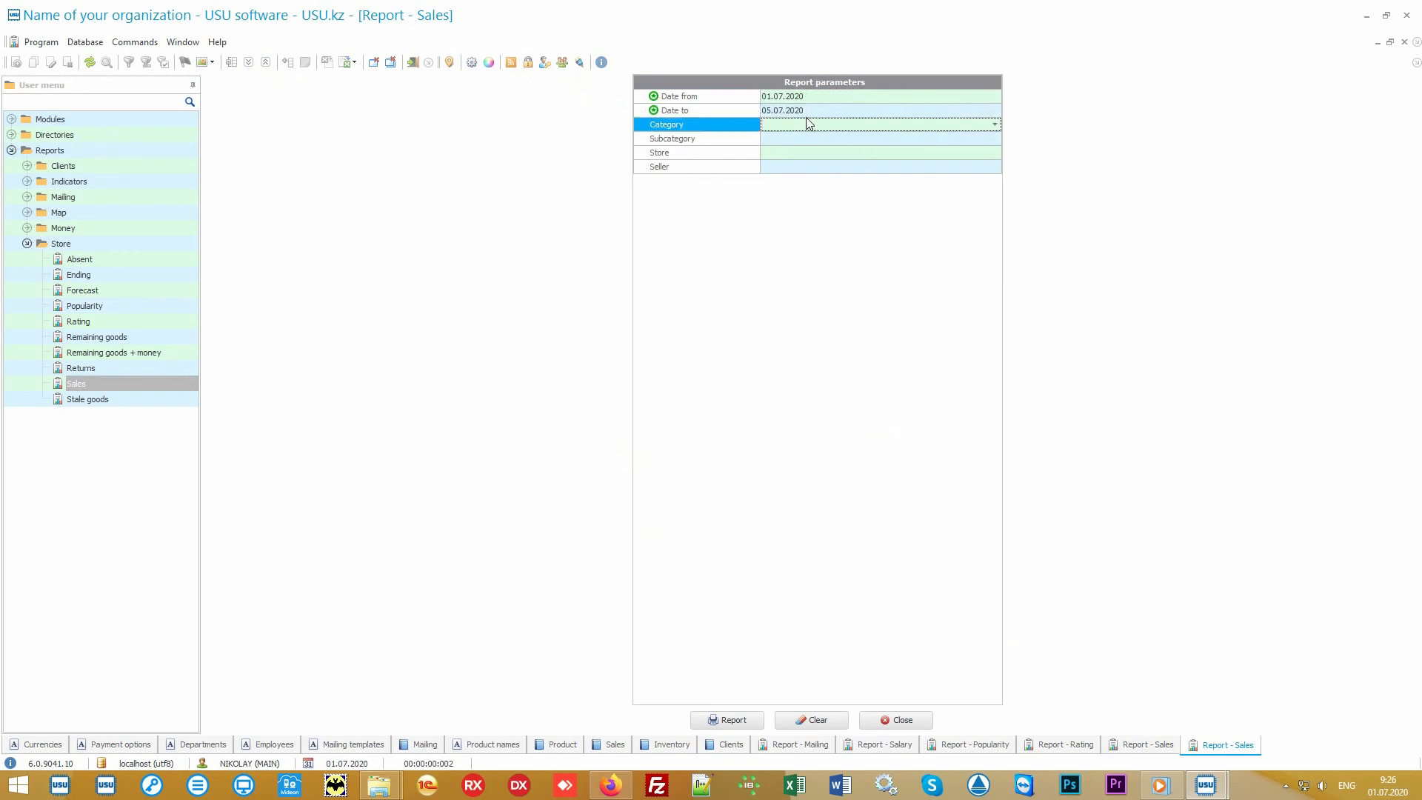
left_click(737, 722)
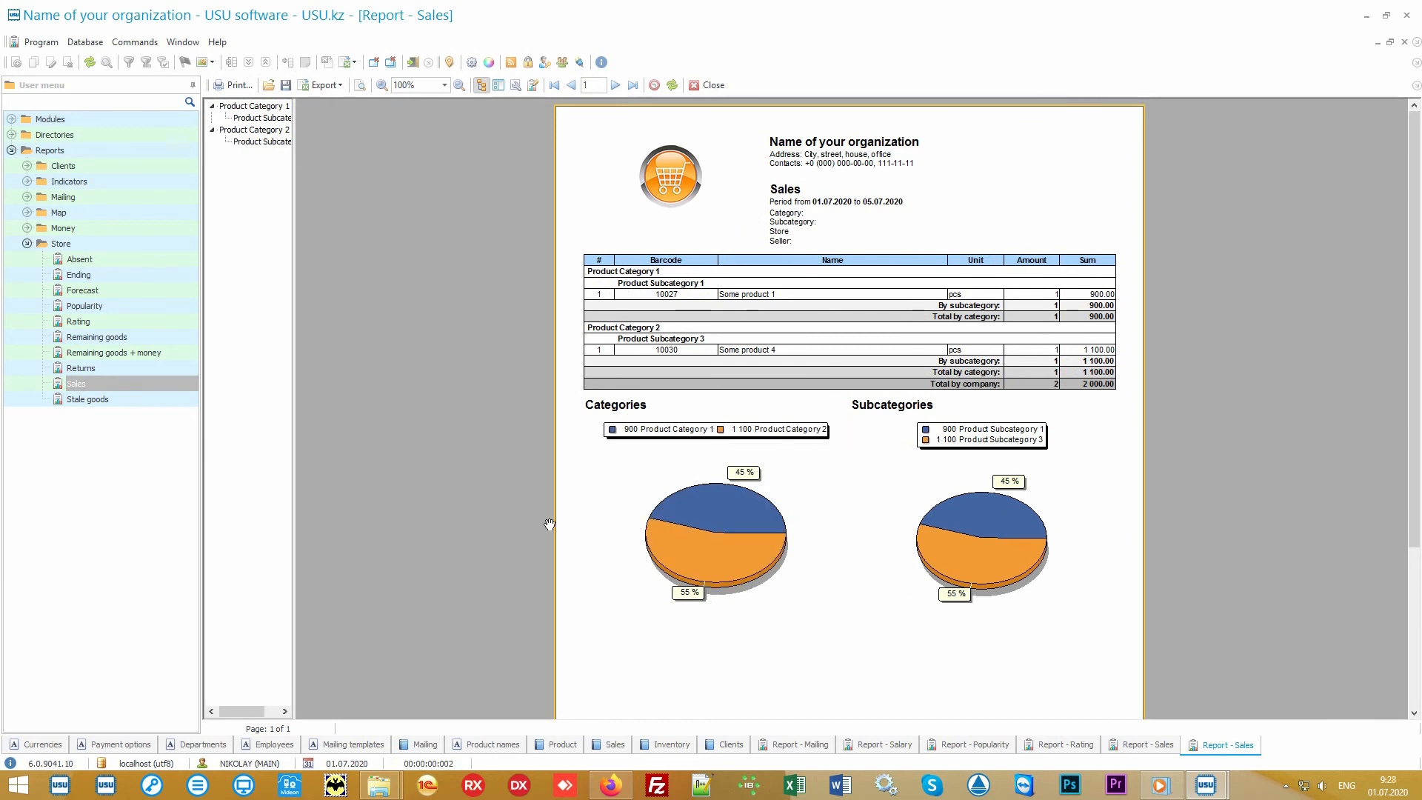
Browse through the list of Store and Money reports in the menu tree.
left_click(110, 247)
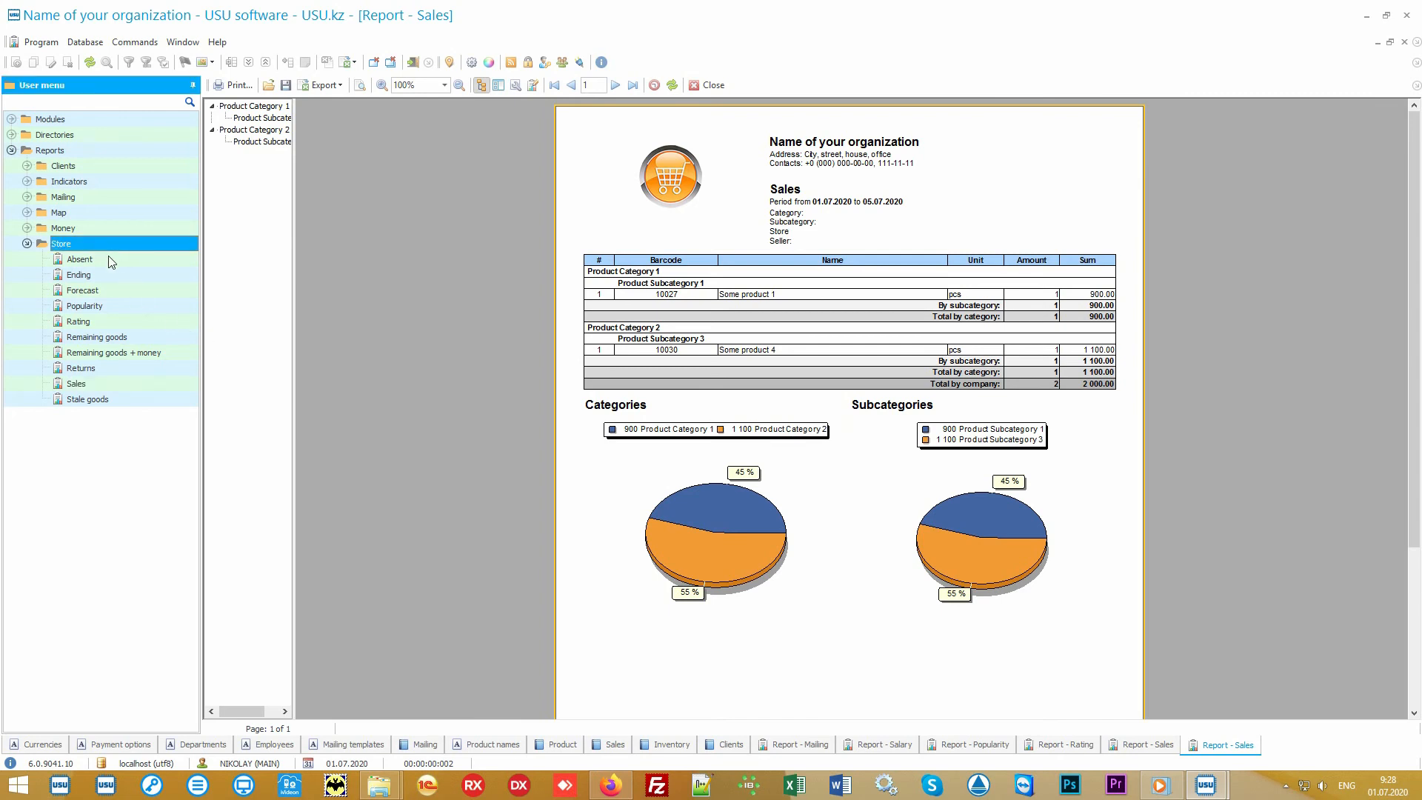
key("Down")
key("Down")
key("Down")
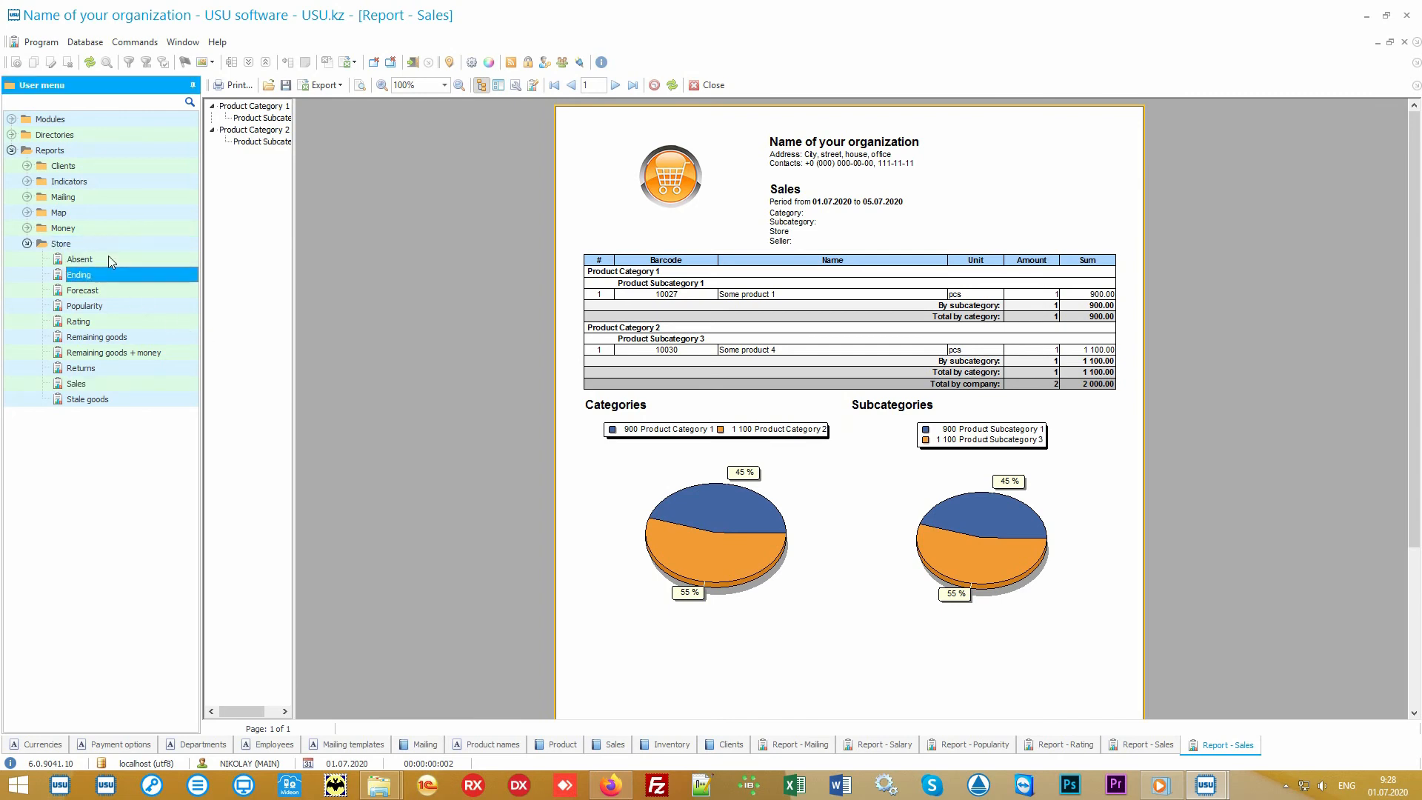
key("Down")
key("Down")
key("Down")
key("Down")
key("Down")
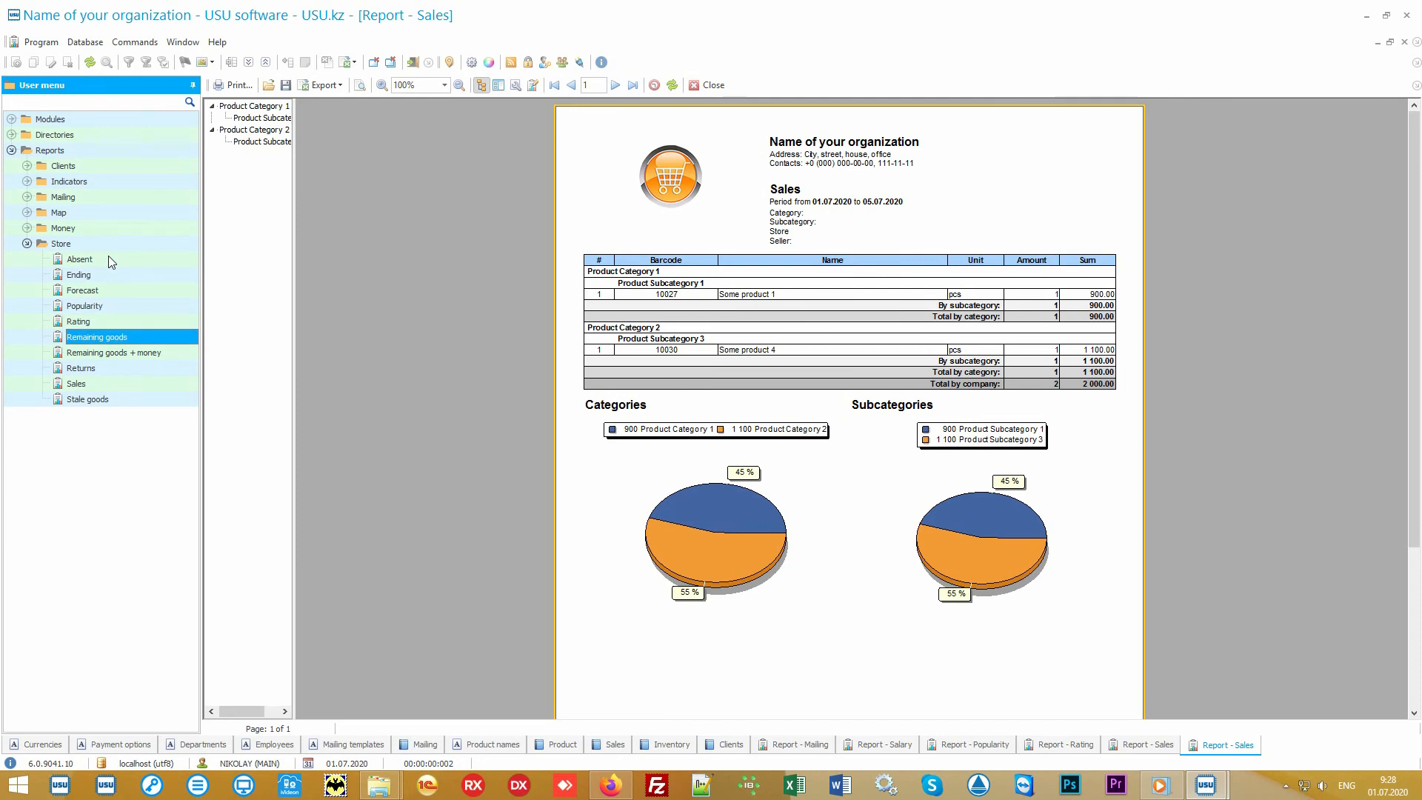
key("Down")
key("Down")
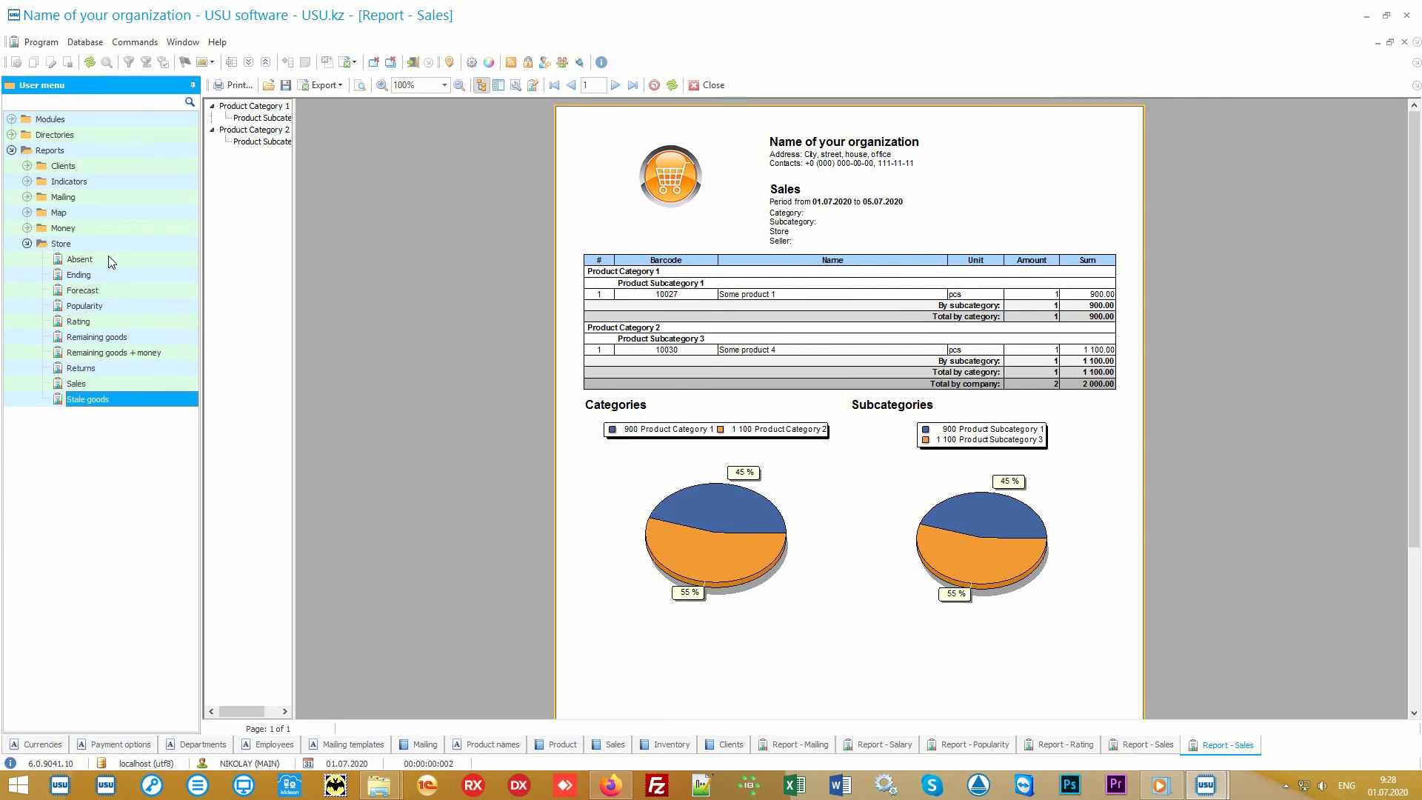
left_click(27, 228)
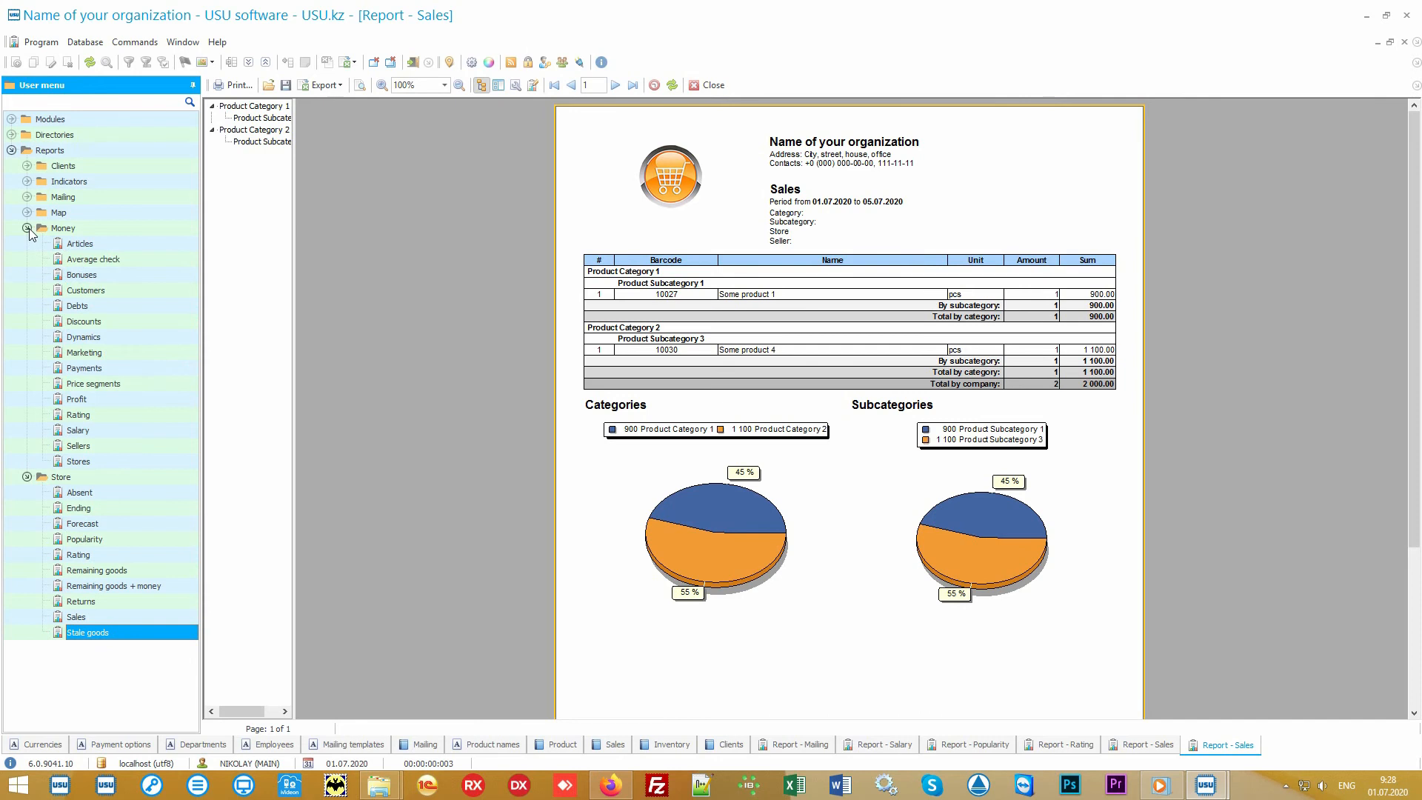
left_click(27, 228)
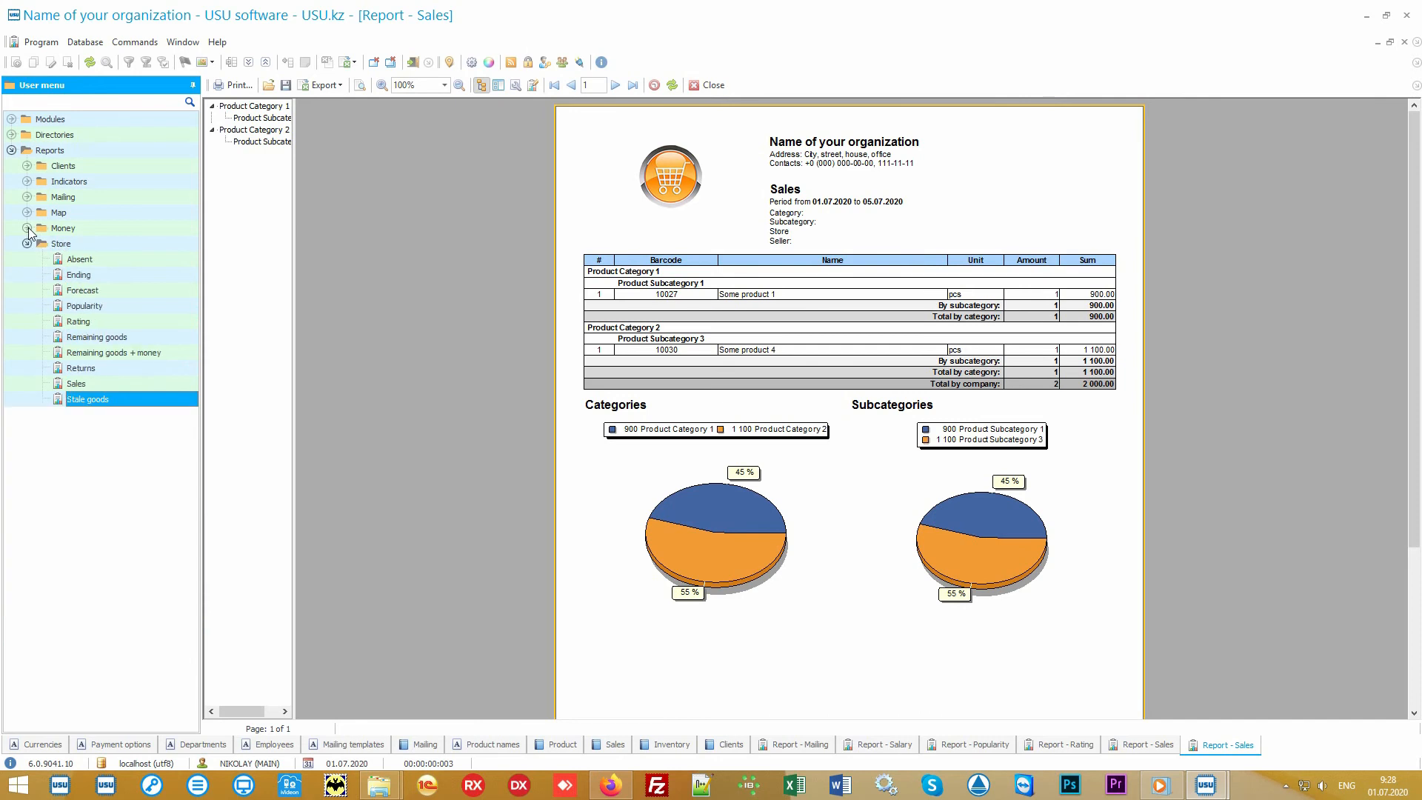
left_click(91, 243)
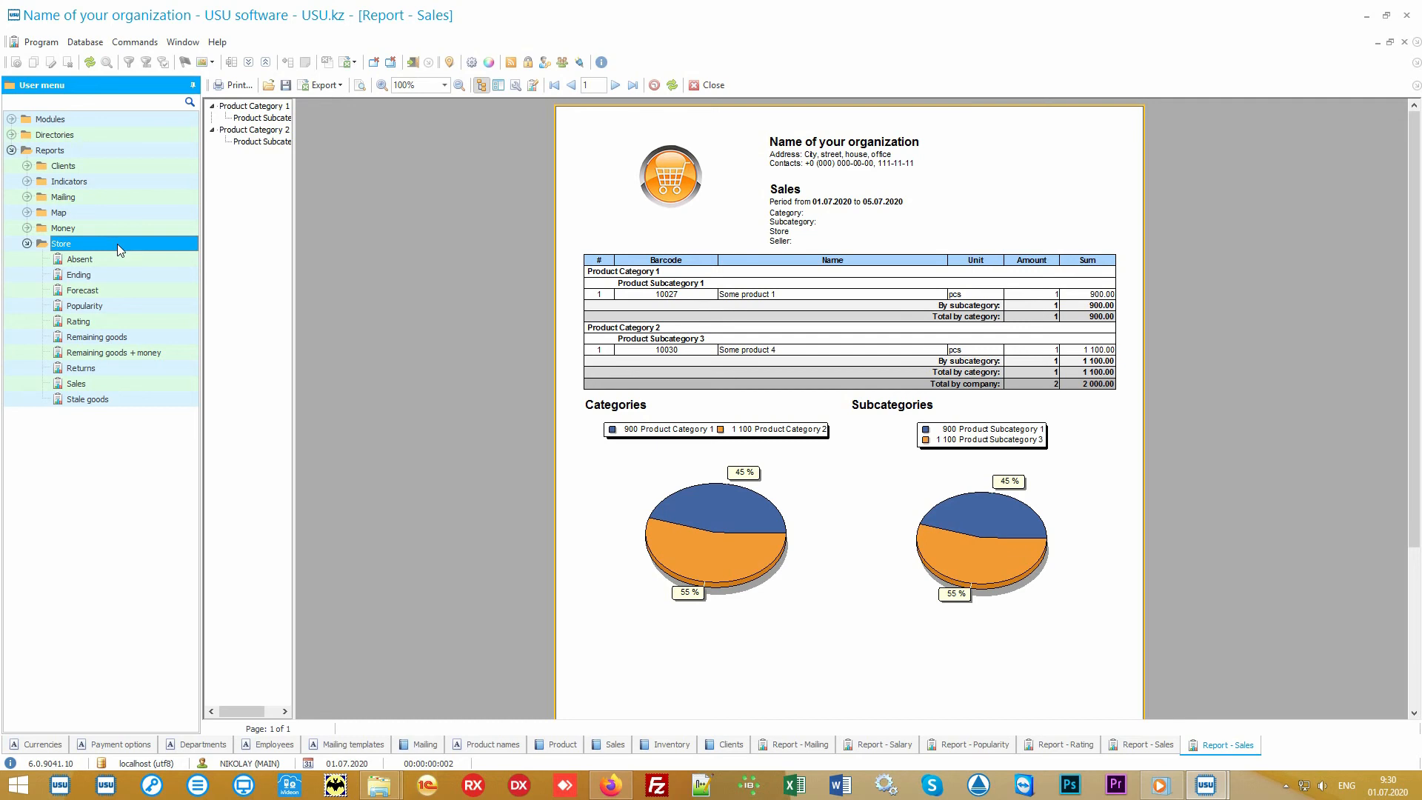
Reopen the Sales report parameters and review the Category, Subcategory, Store and Seller filters.
double_click(119, 383)
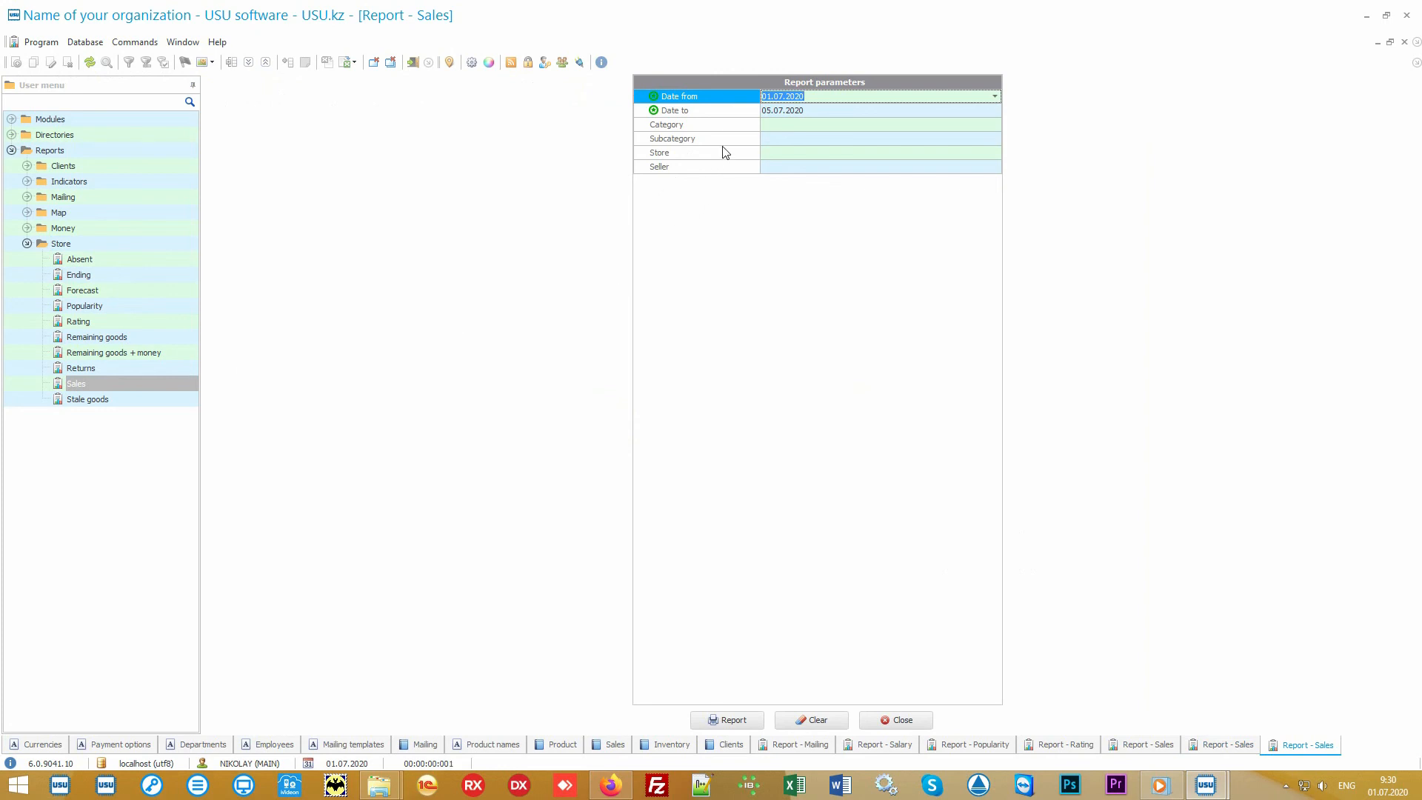
left_click(734, 116)
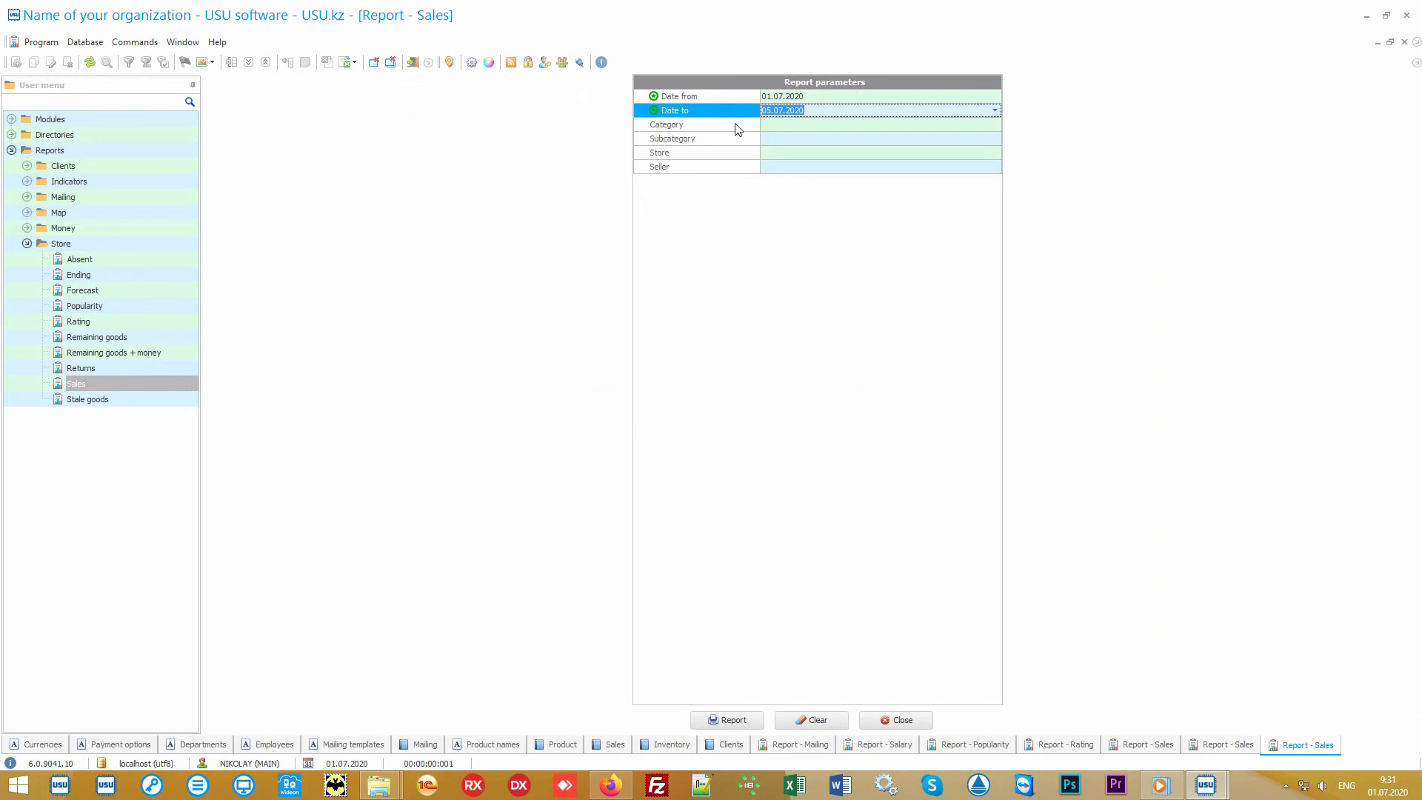
left_click(738, 129)
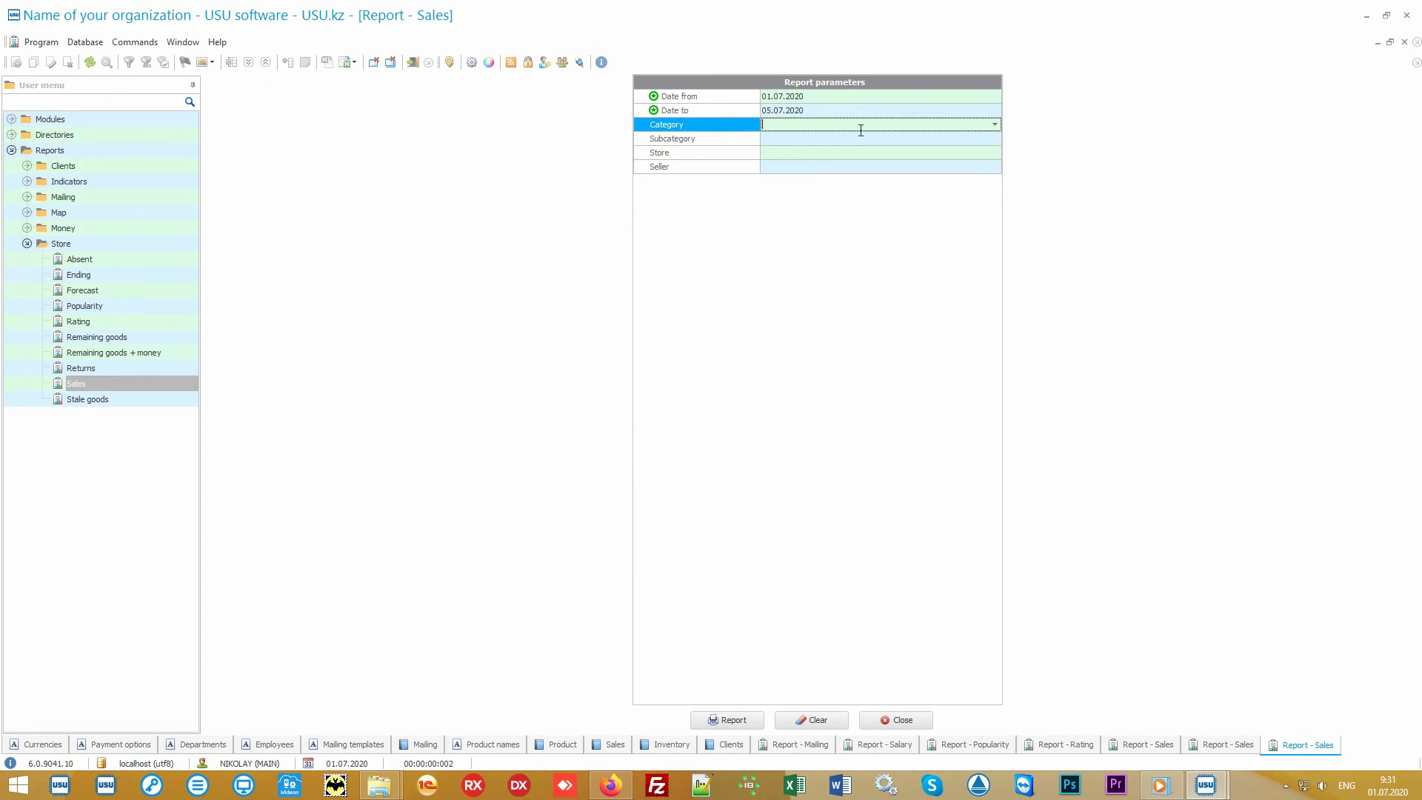
left_click(995, 125)
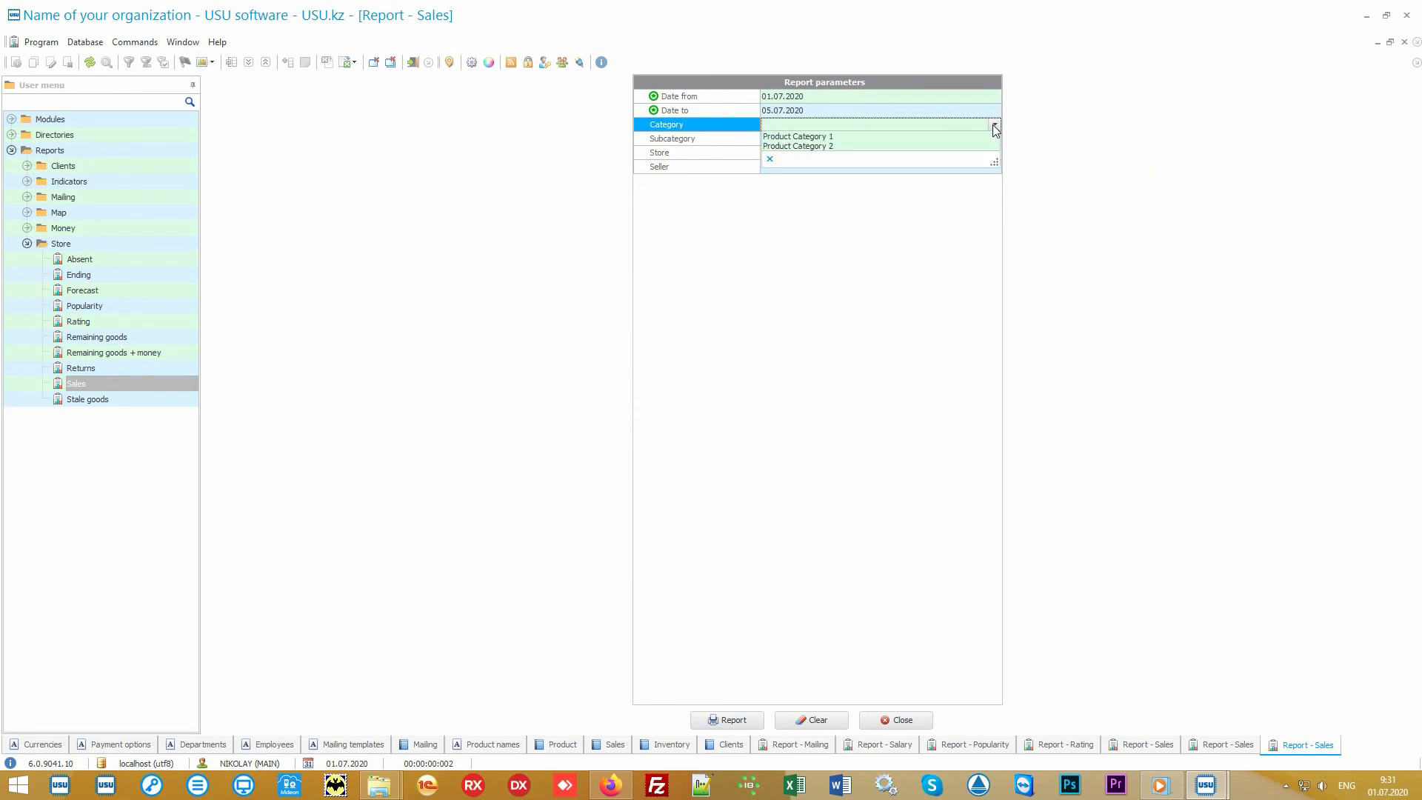
left_click(994, 126)
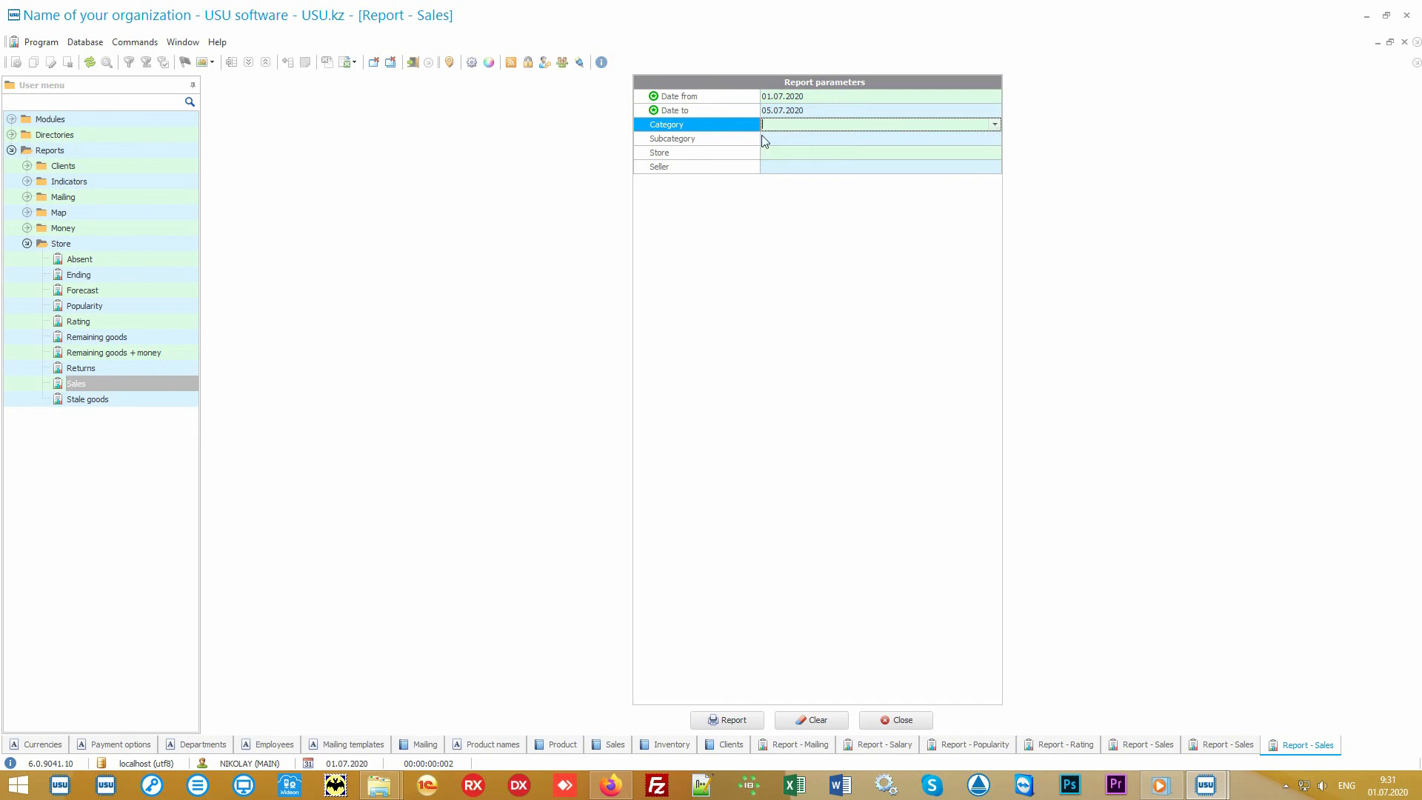
left_click(735, 140)
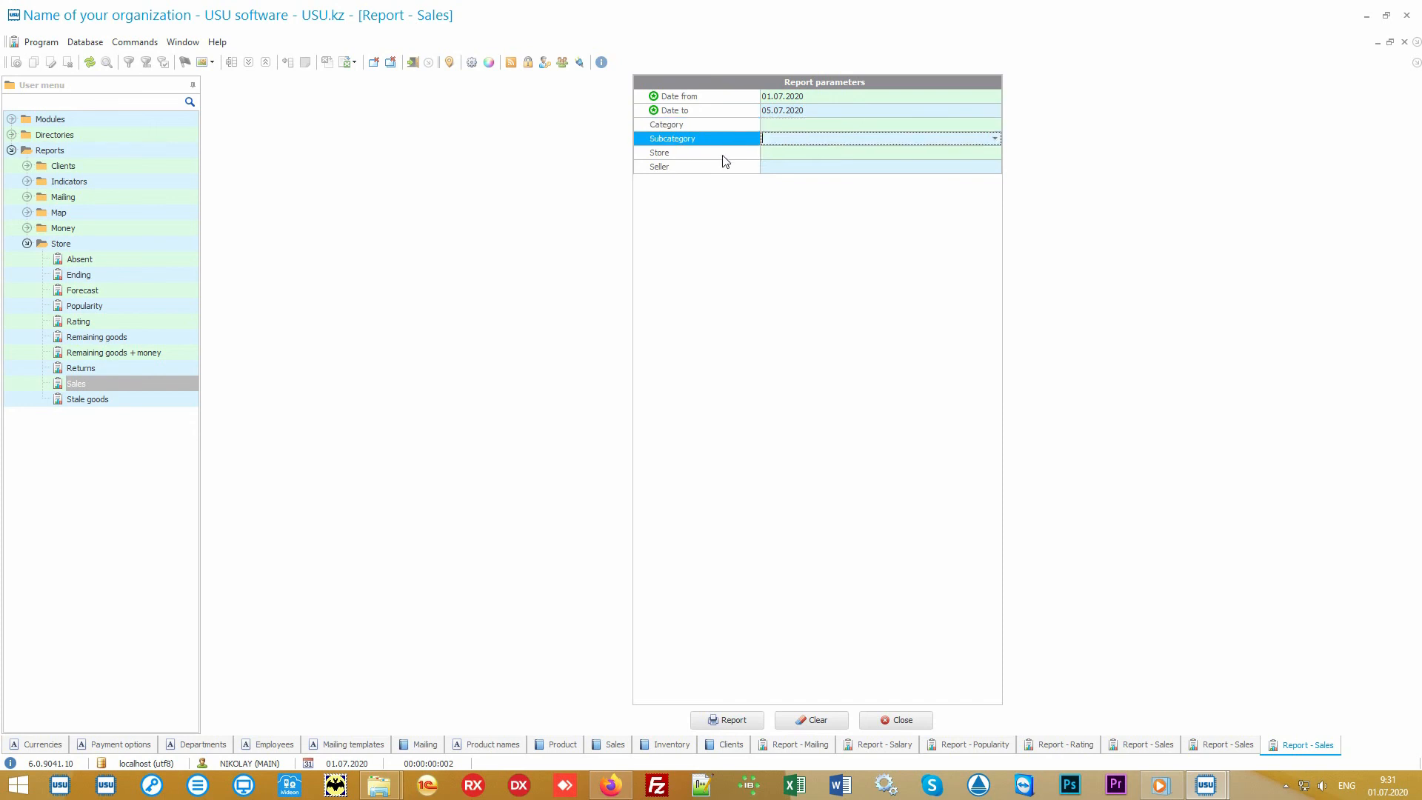
left_click(724, 155)
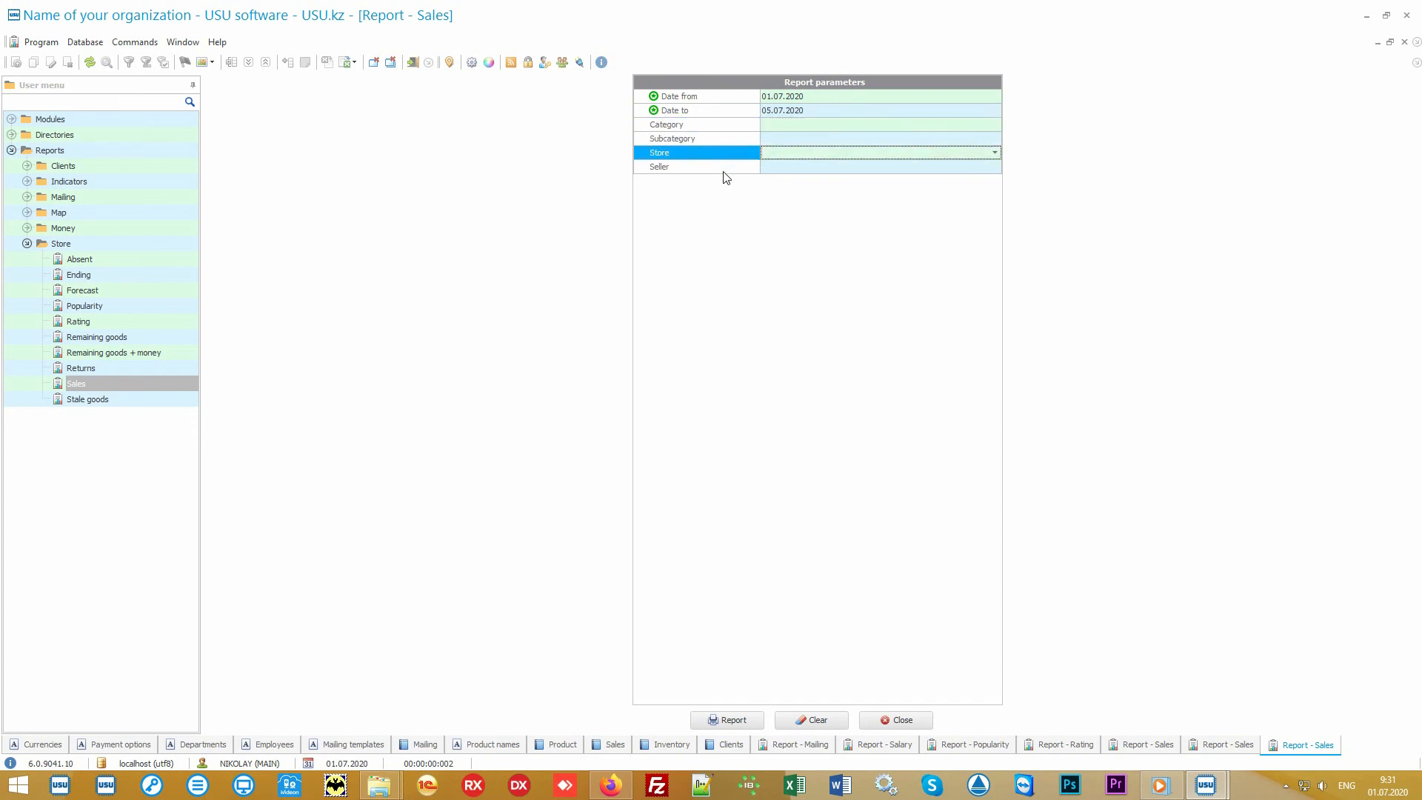
left_click(723, 172)
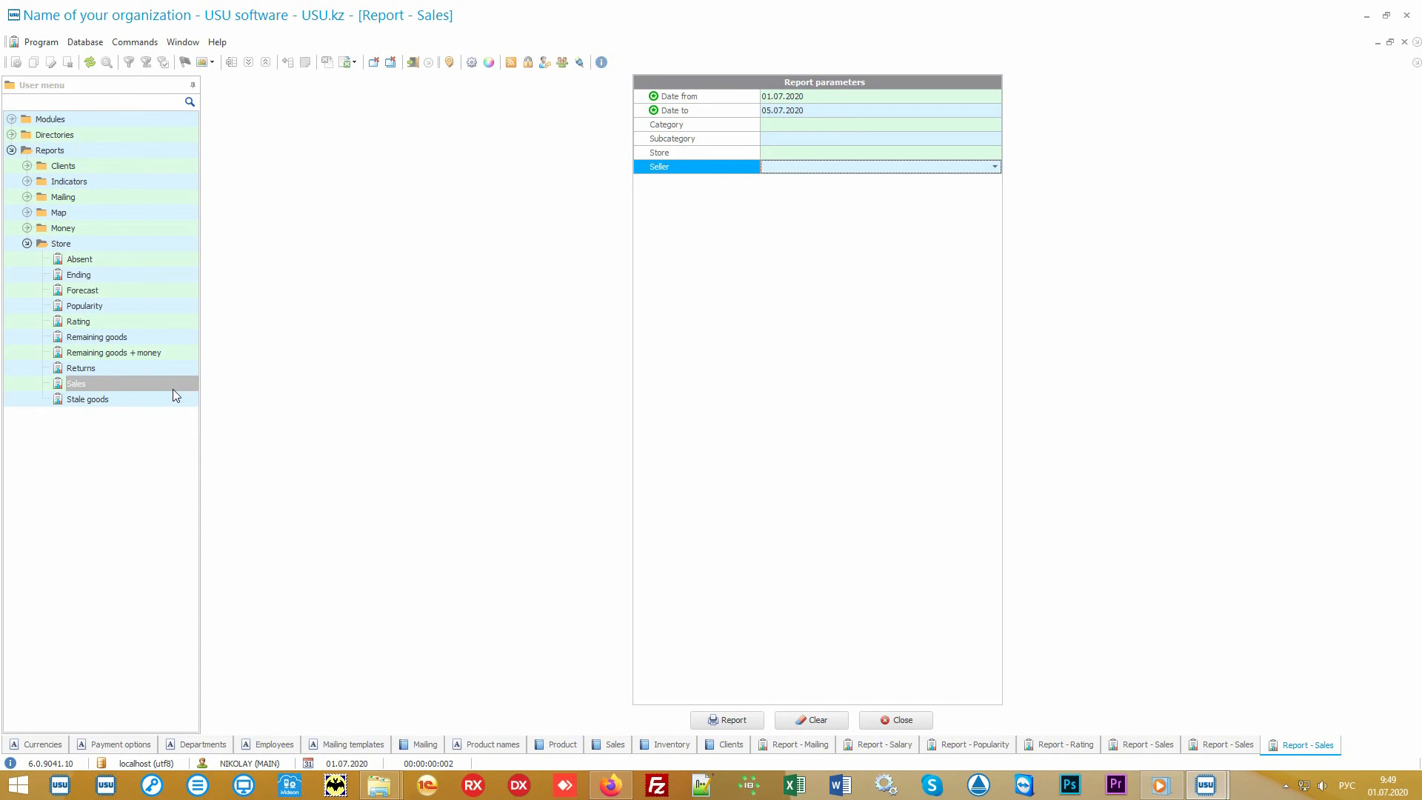
Open the Stale goods report.
left_click(135, 401)
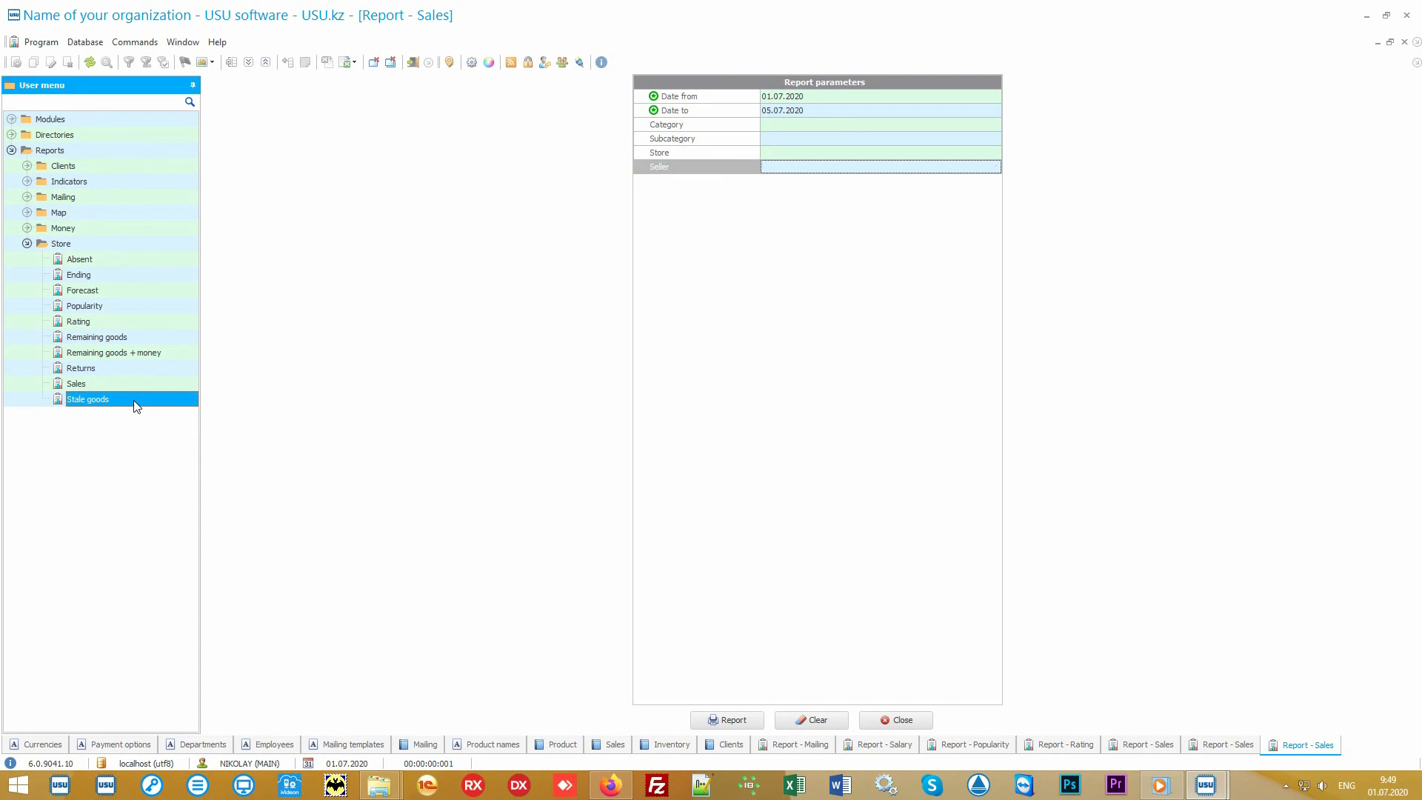
left_click(723, 721)
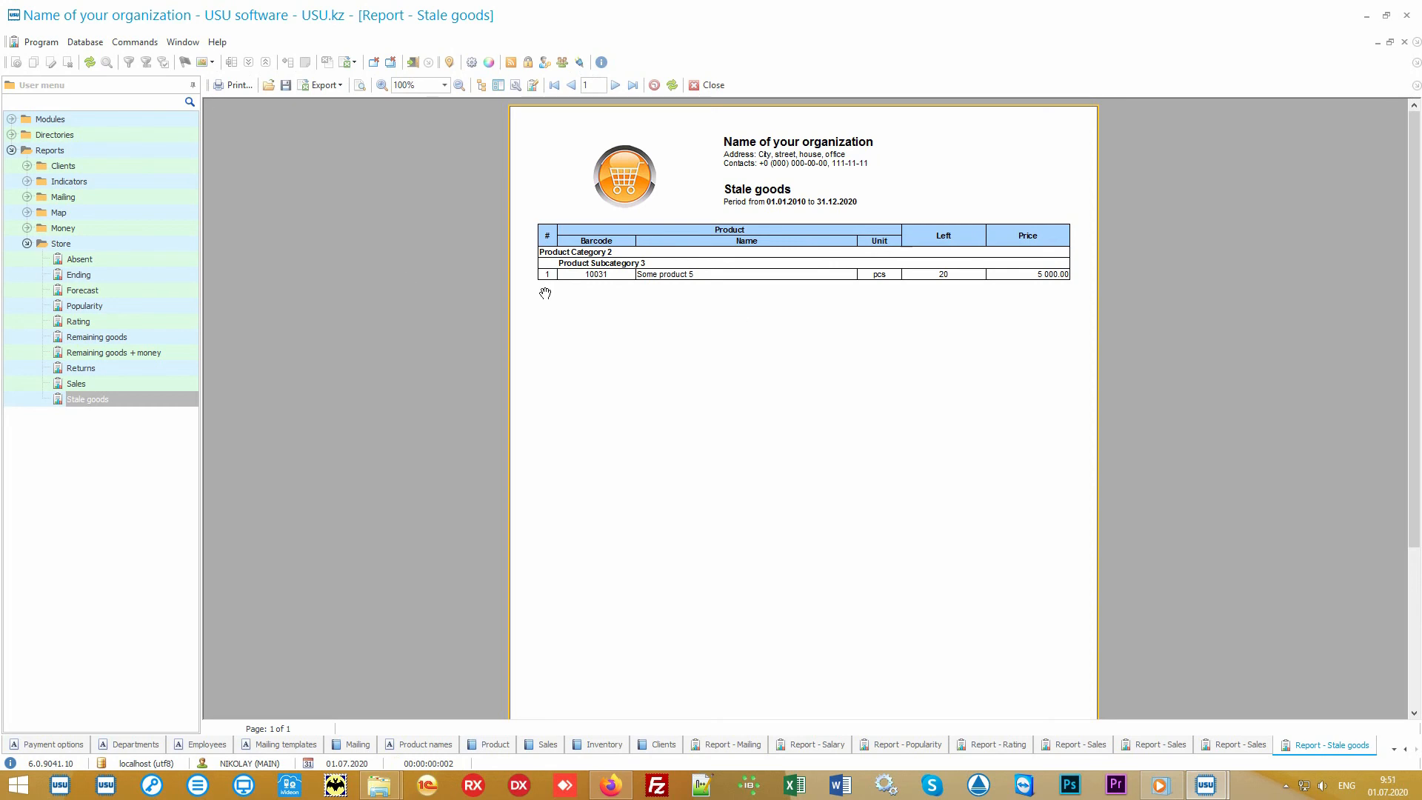
Generate the Absent and Returns reports for the default period.
left_click(98, 261)
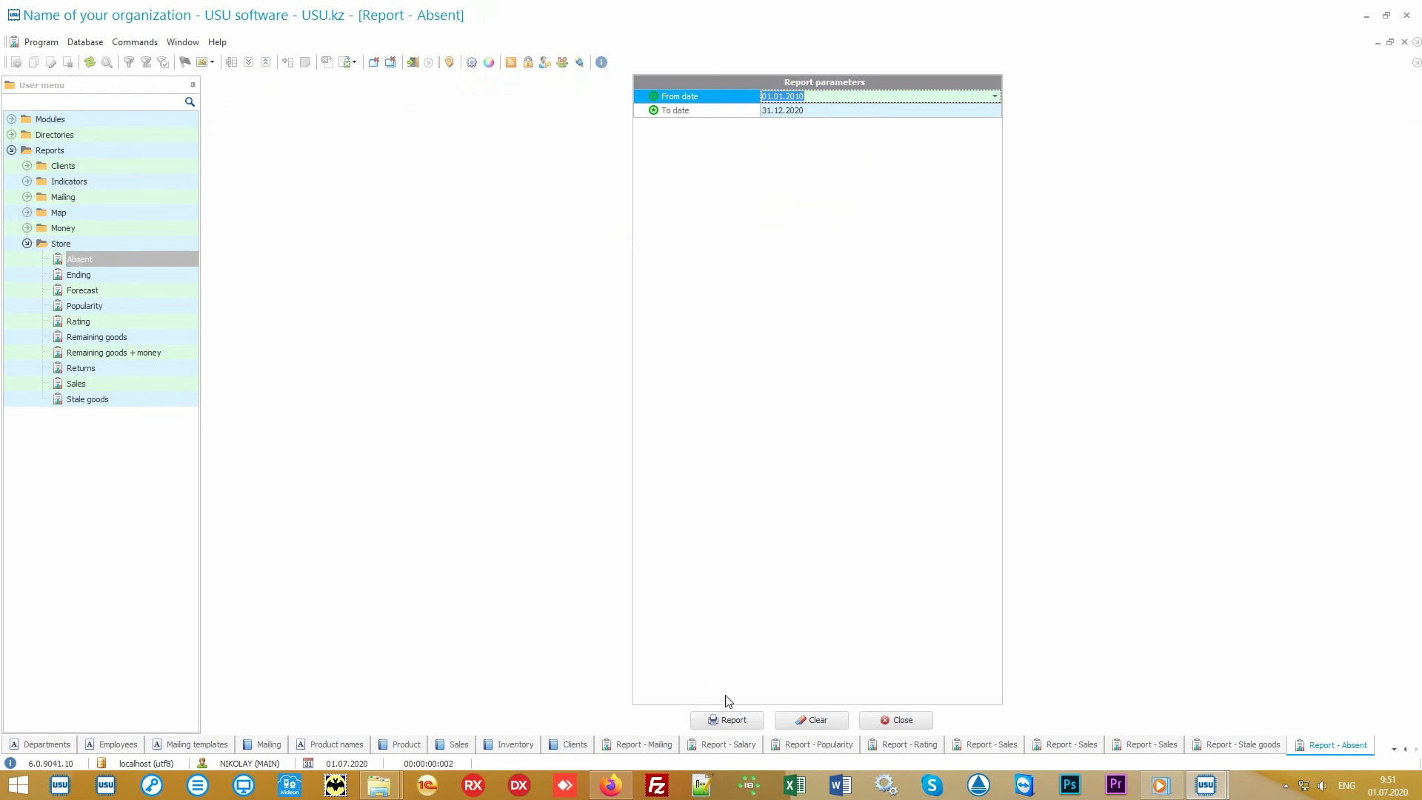
left_click(744, 720)
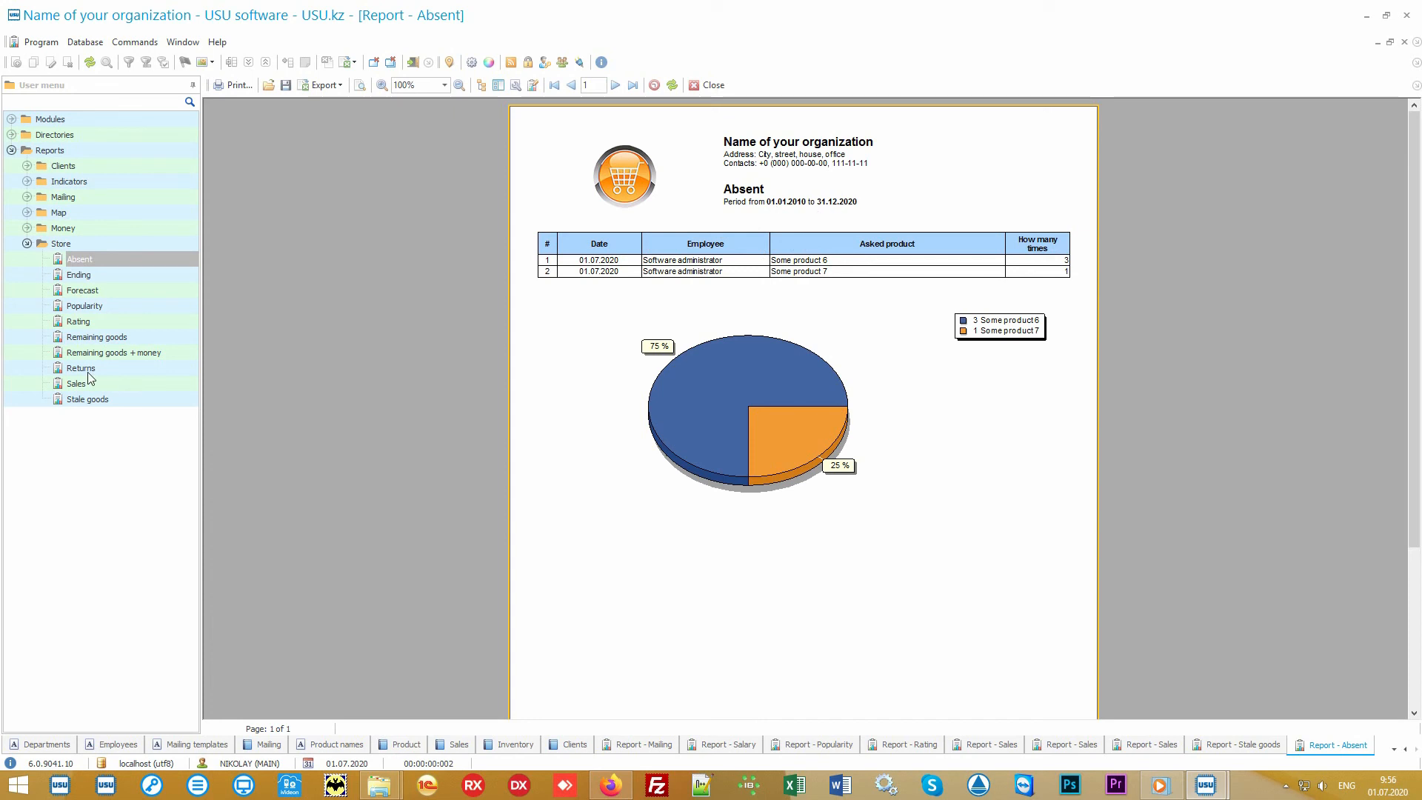
left_click(91, 368)
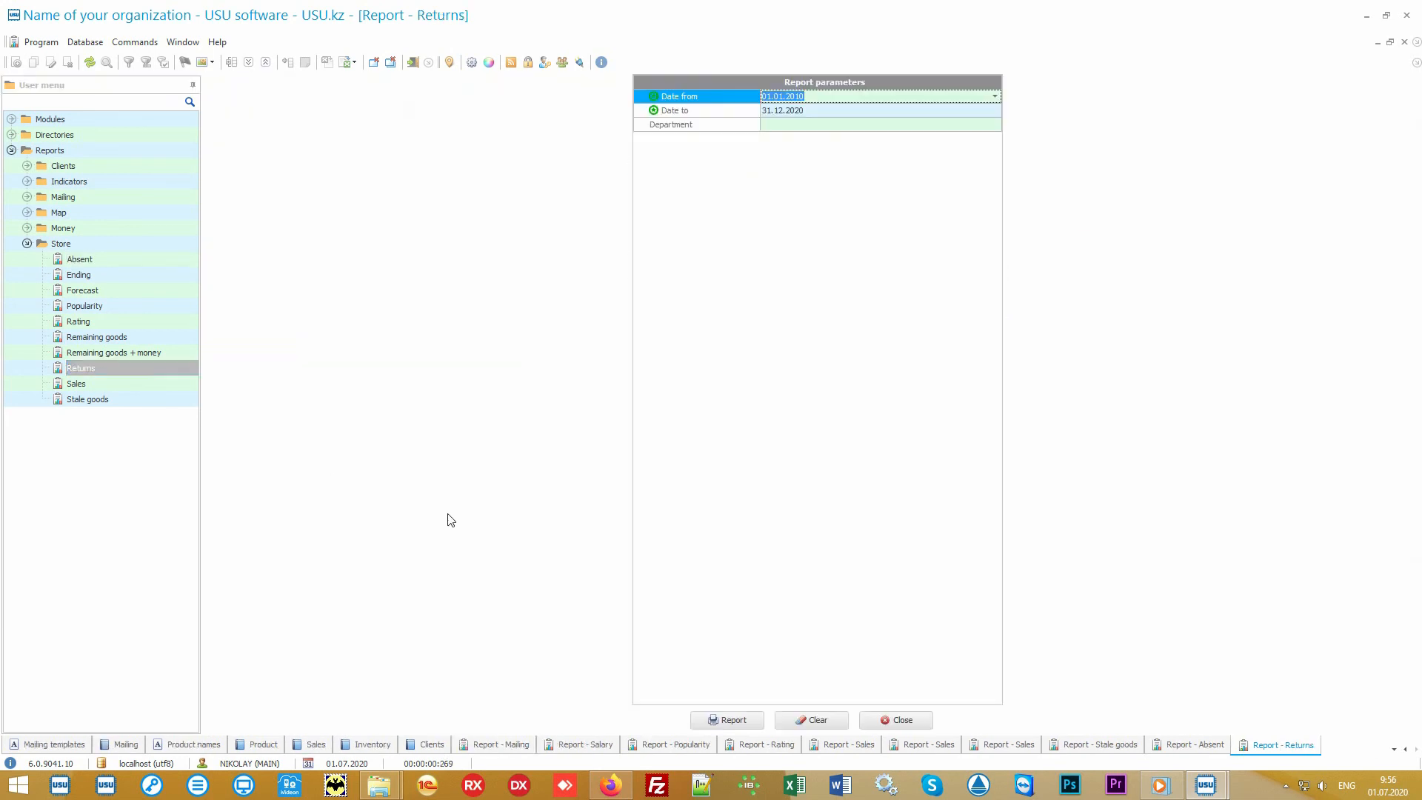
left_click(726, 718)
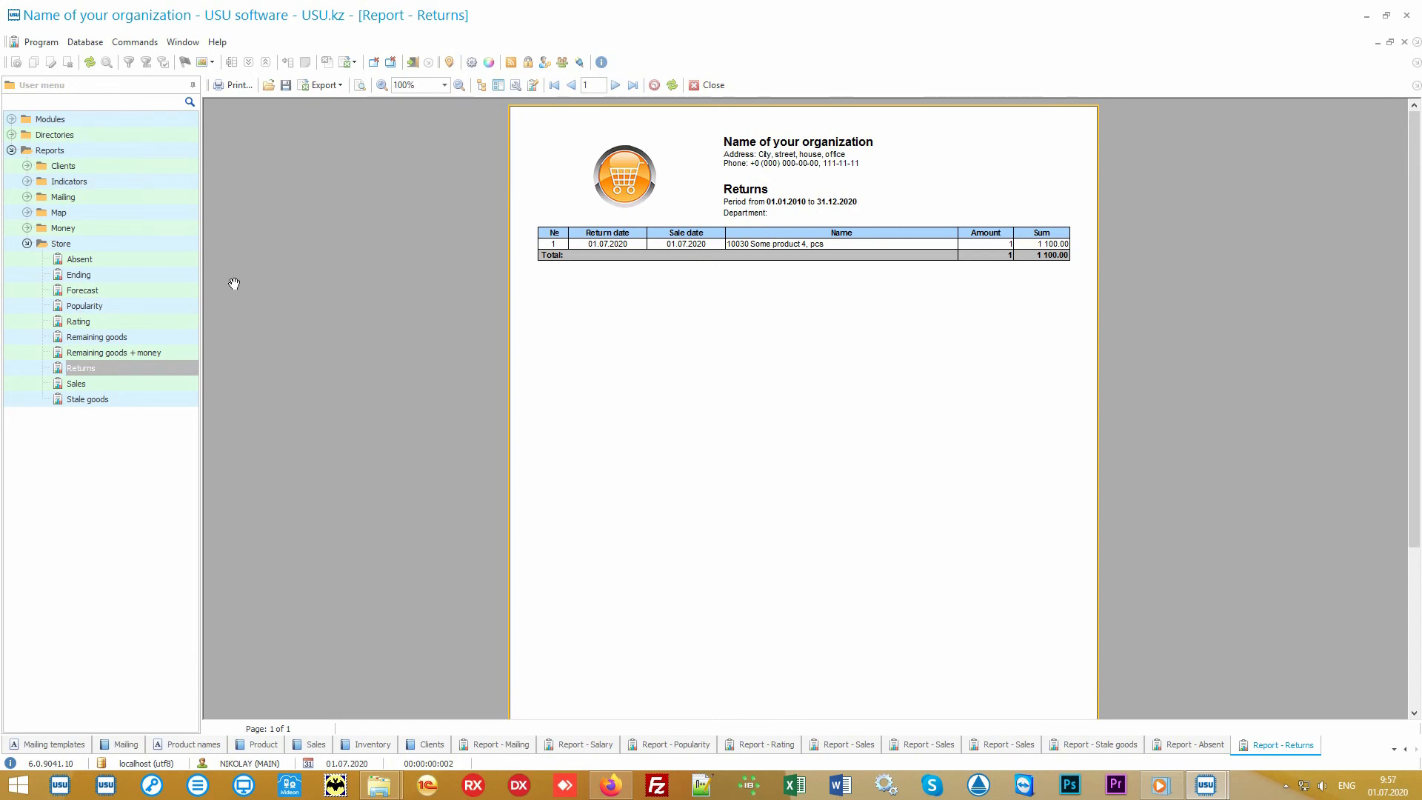
Generate the Forecast report for its default period and open the Ending report.
left_click(118, 290)
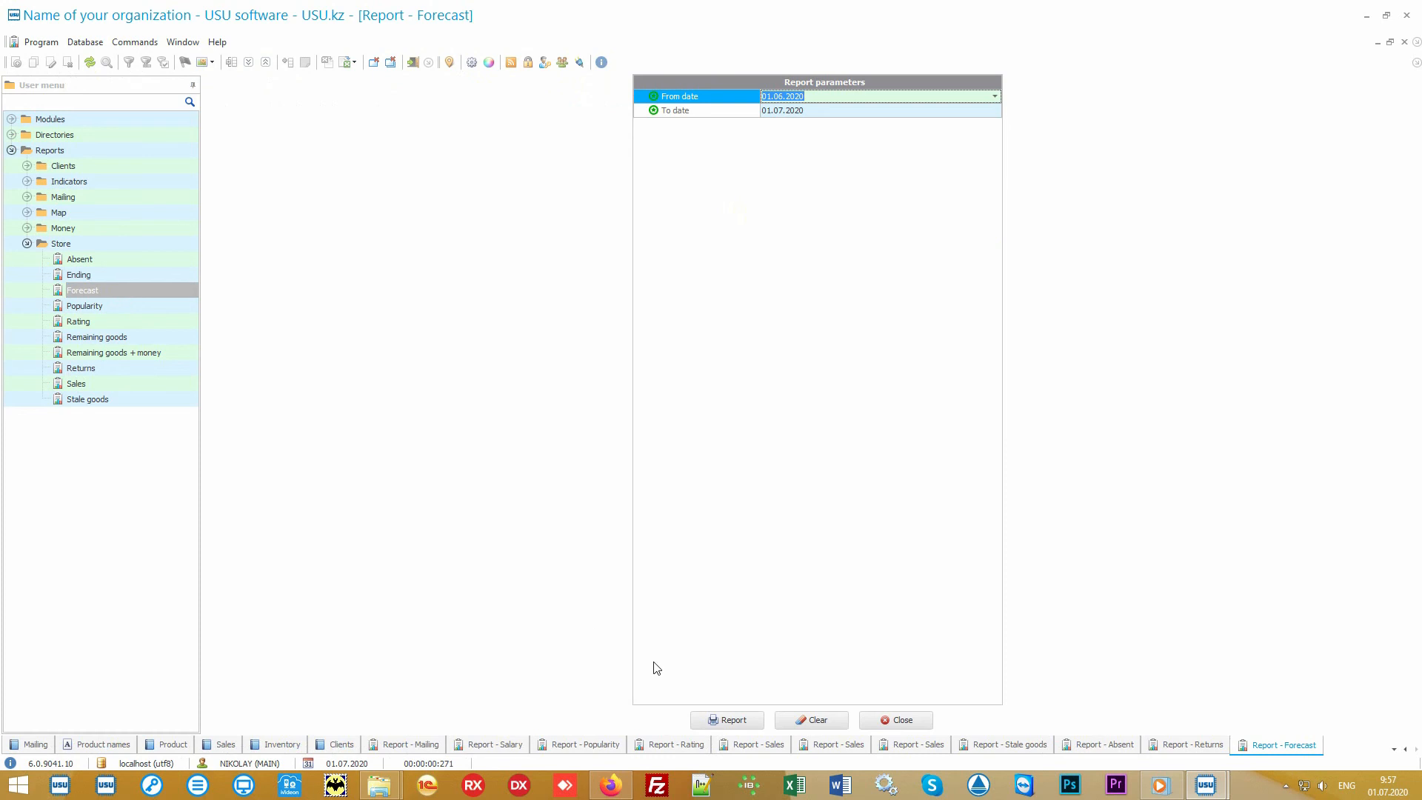
left_click(732, 720)
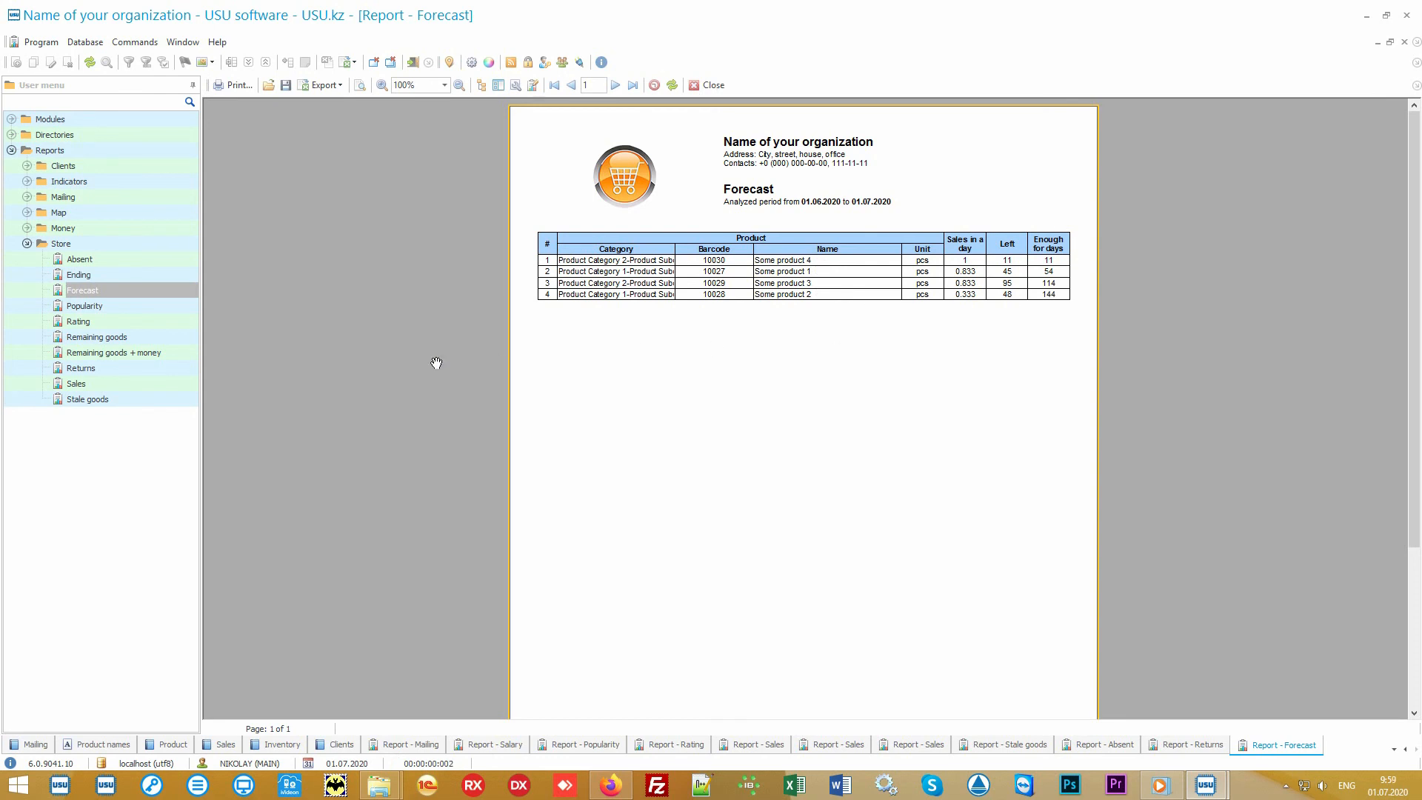
double_click(158, 273)
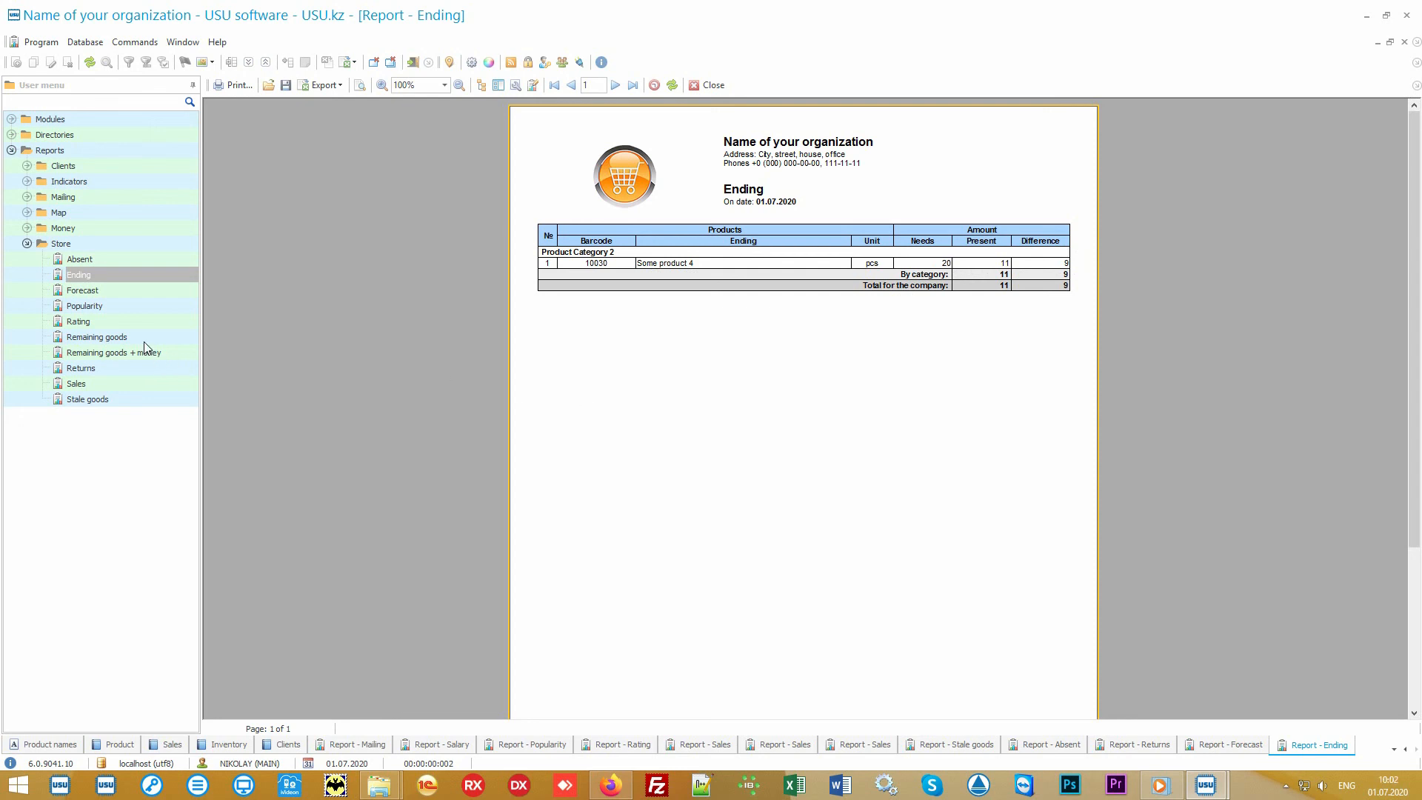
Generate the Remaining goods report for the default period.
left_click(143, 339)
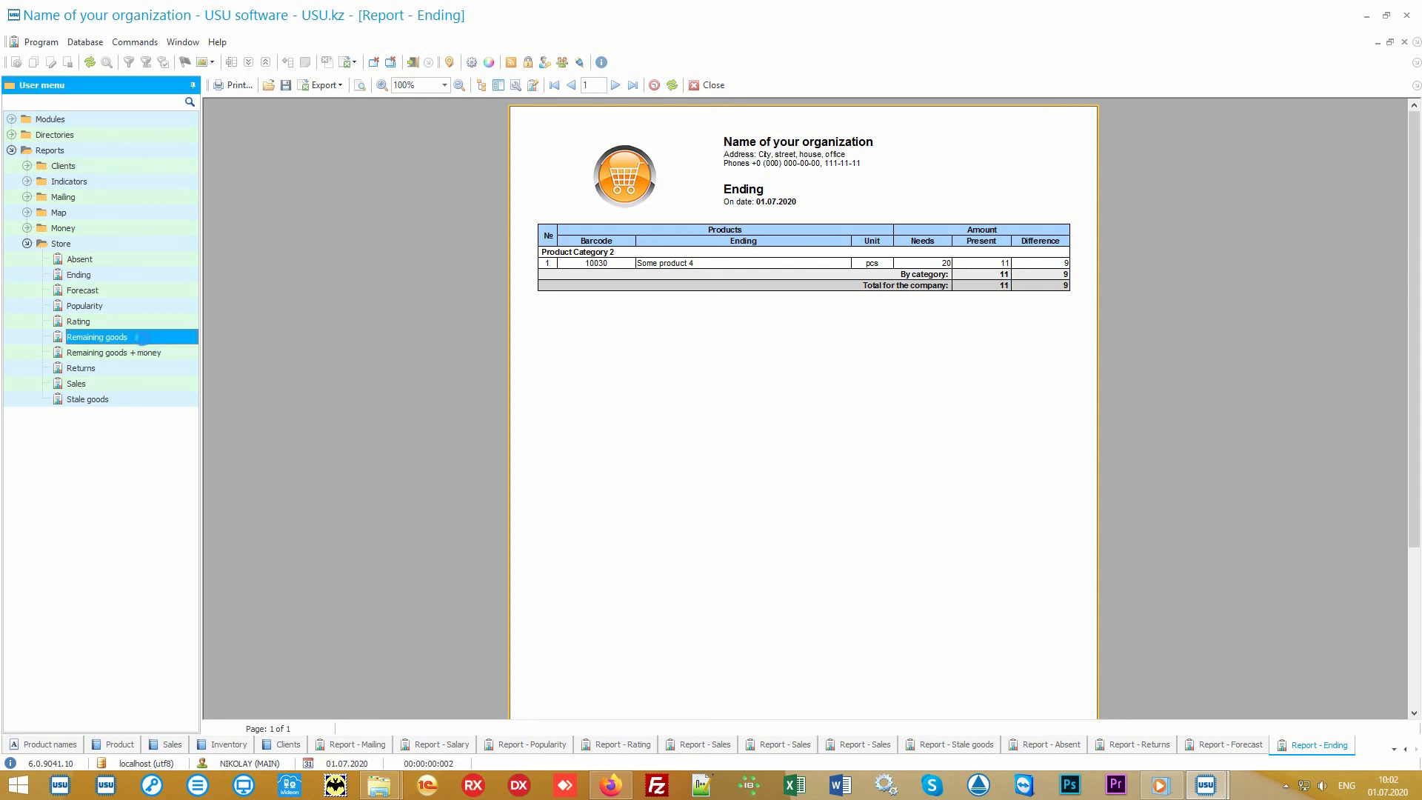
left_click(740, 718)
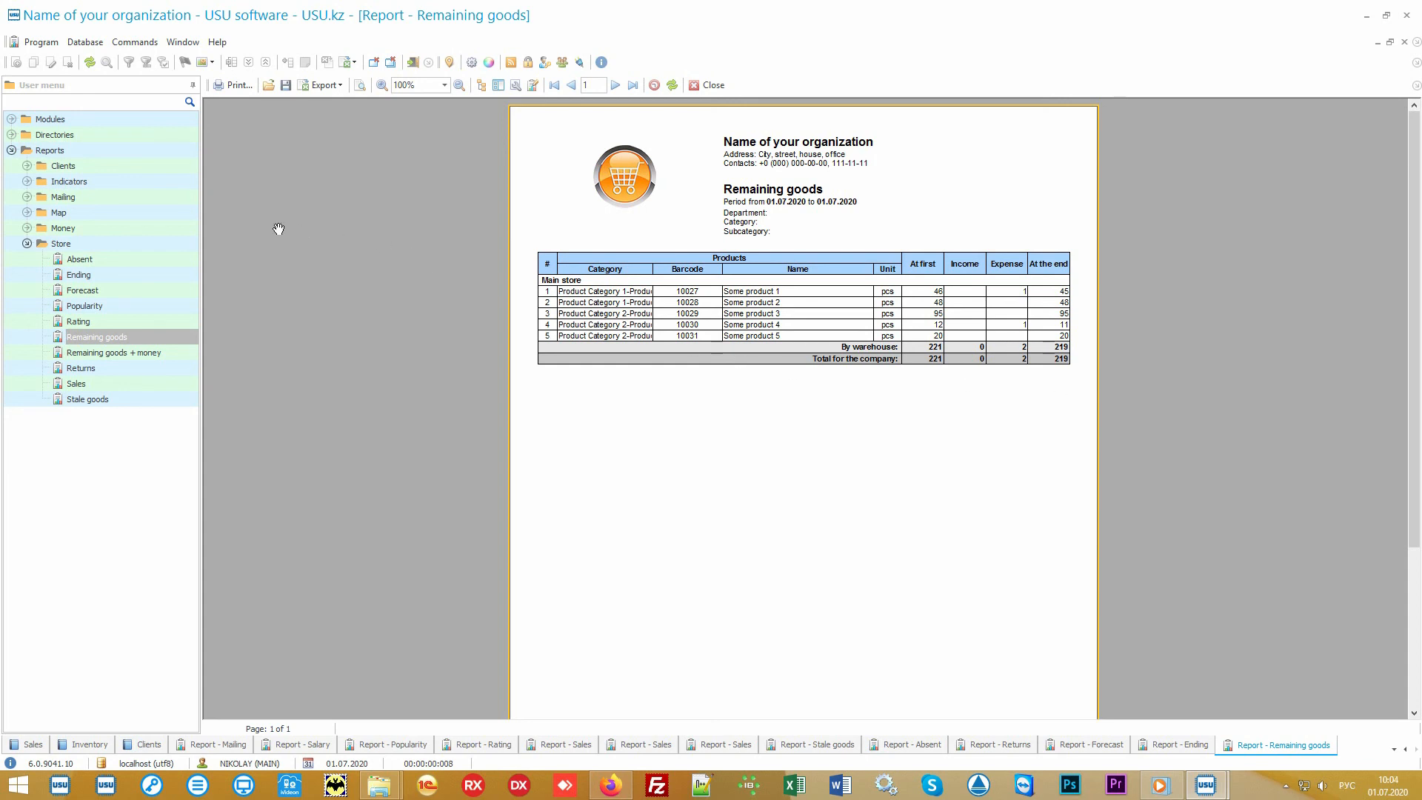
Expand the Money report group and collapse the Store report group in the navigation tree.
left_click(140, 230)
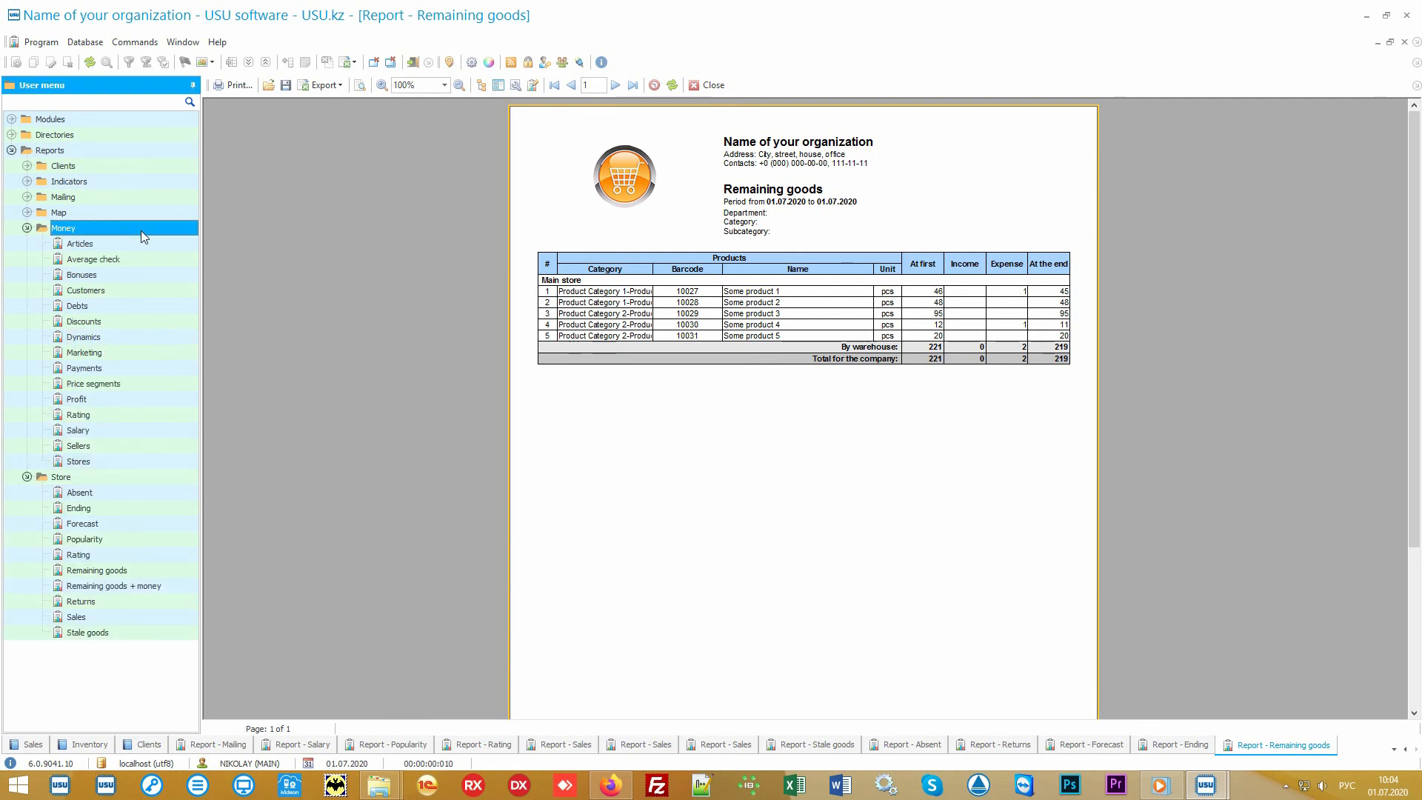
left_click(49, 479)
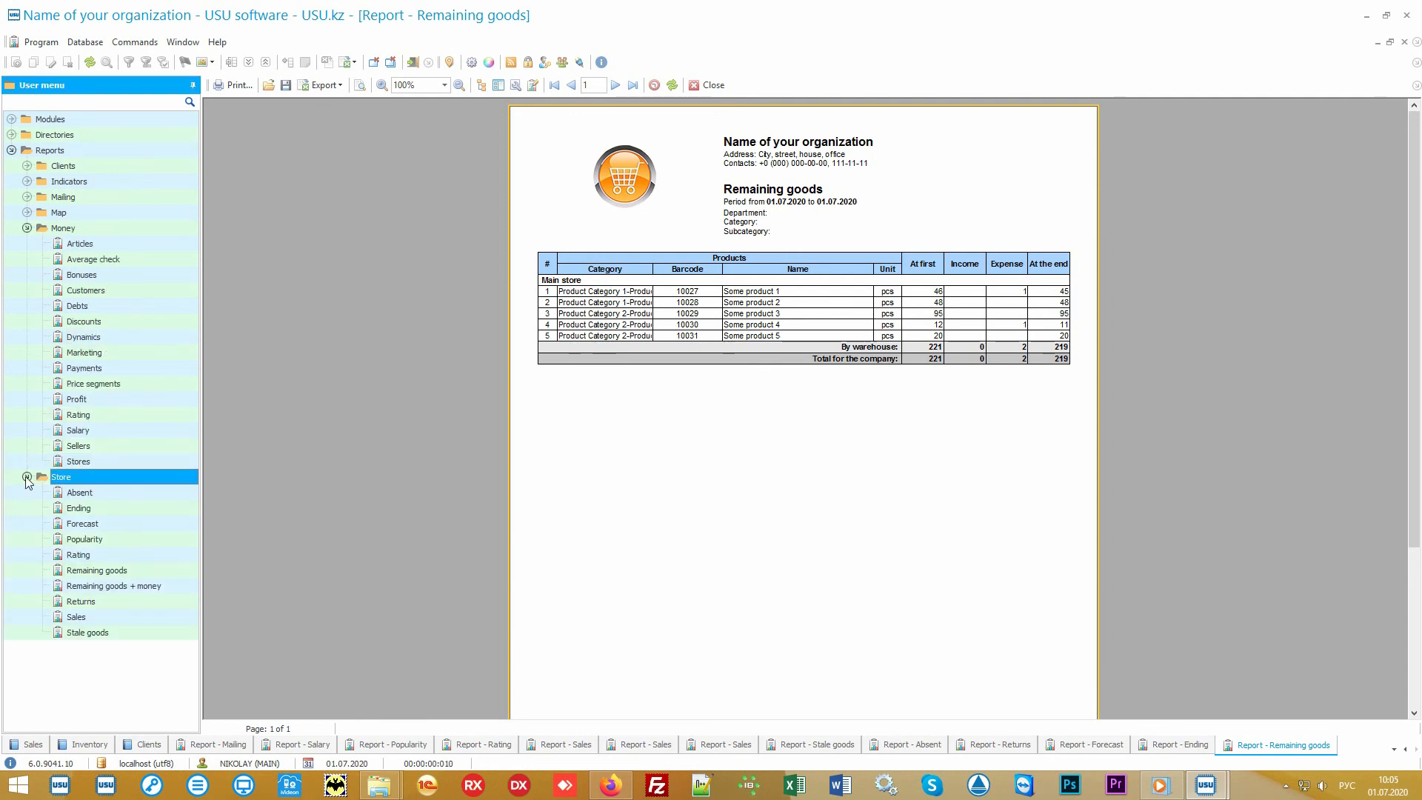
left_click(27, 477)
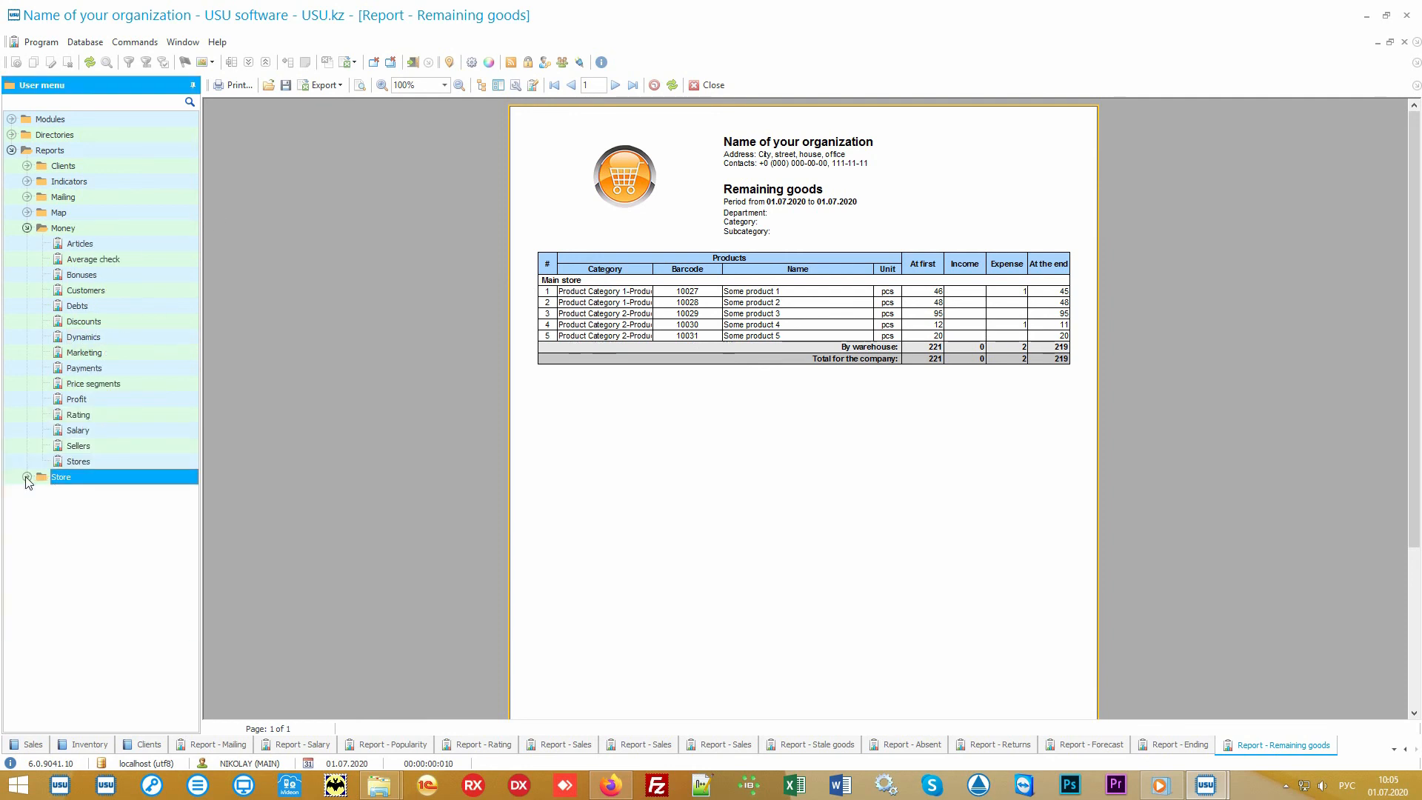
left_click(111, 231)
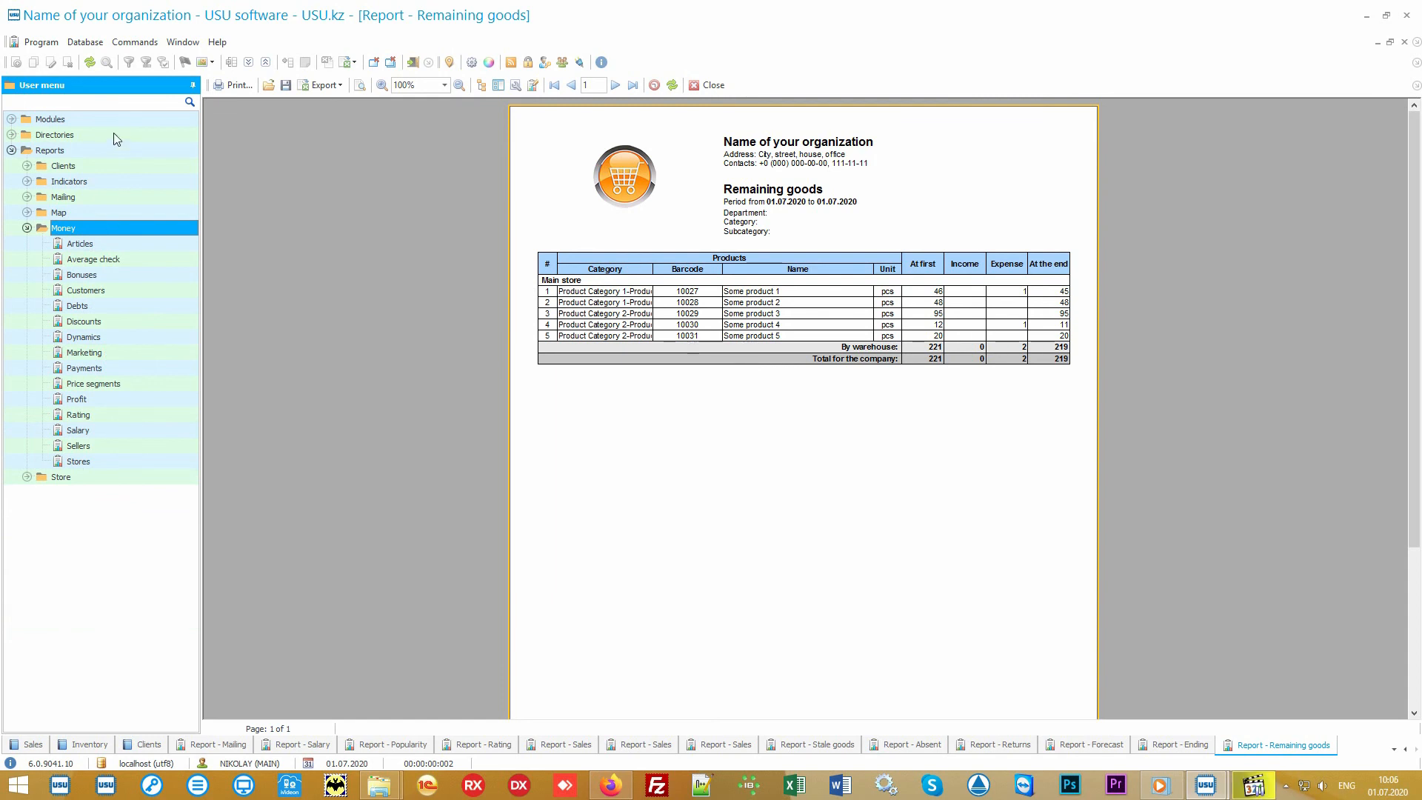
Open the Financial items directory under Directories > Money.
double_click(113, 134)
double_click(100, 197)
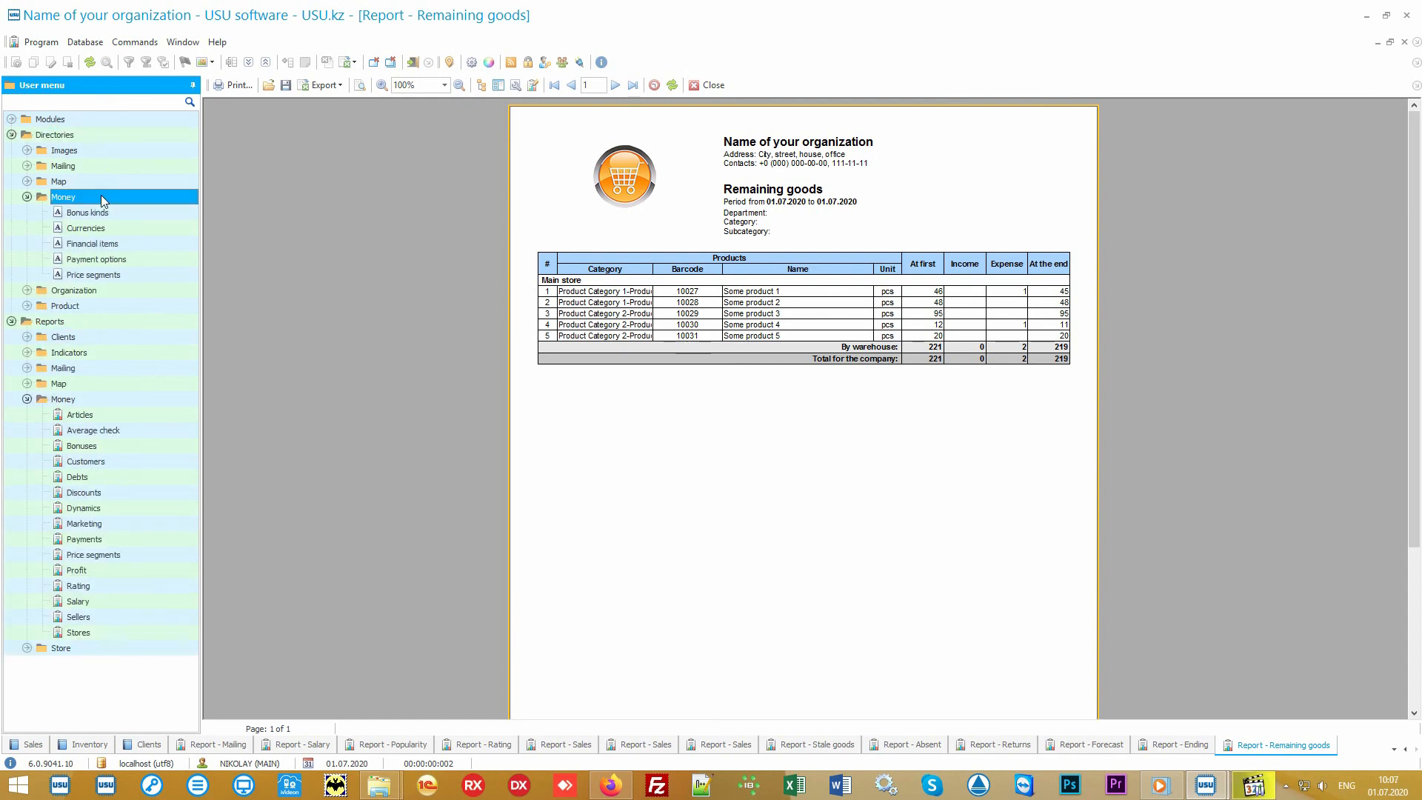
double_click(140, 243)
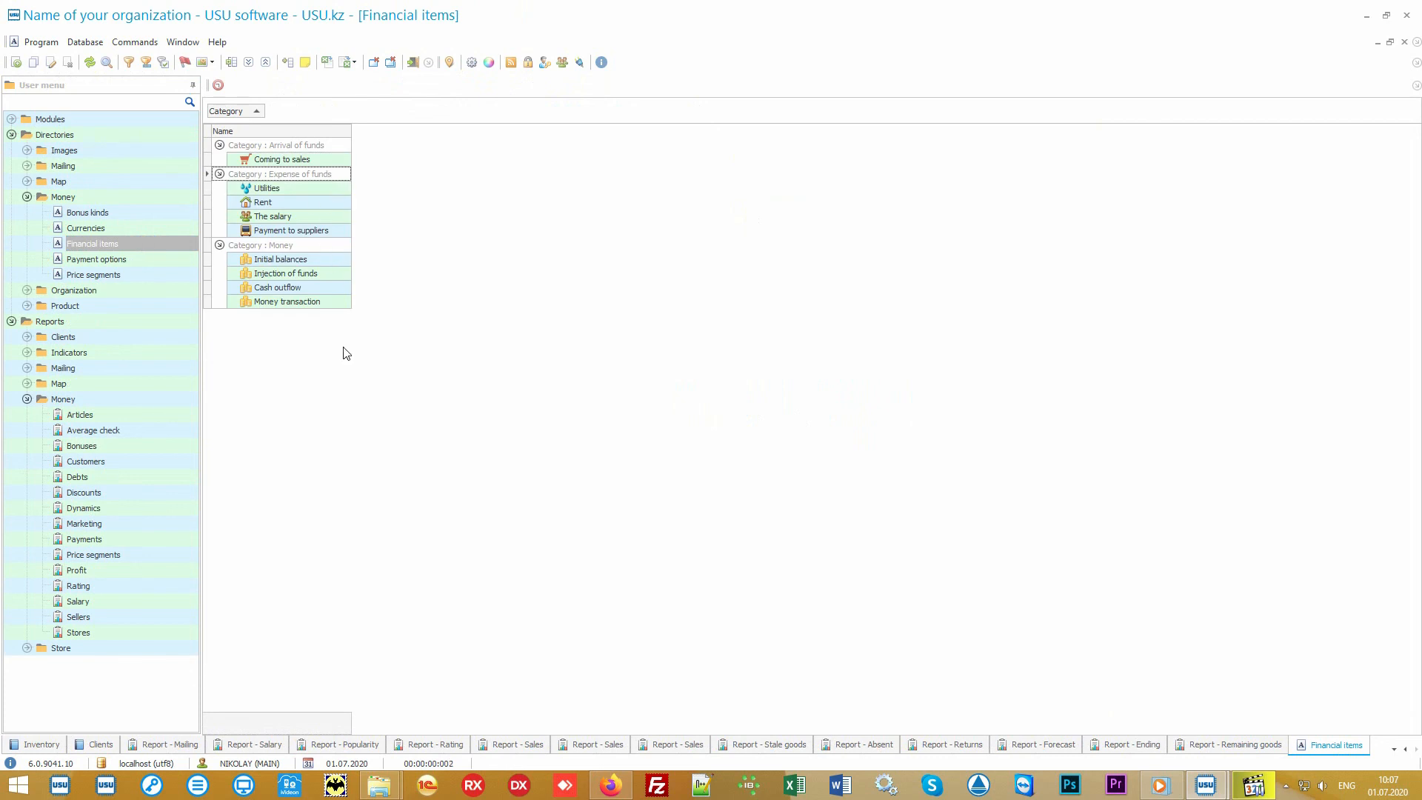
Generate the Articles and Average check money reports for their default periods.
double_click(135, 412)
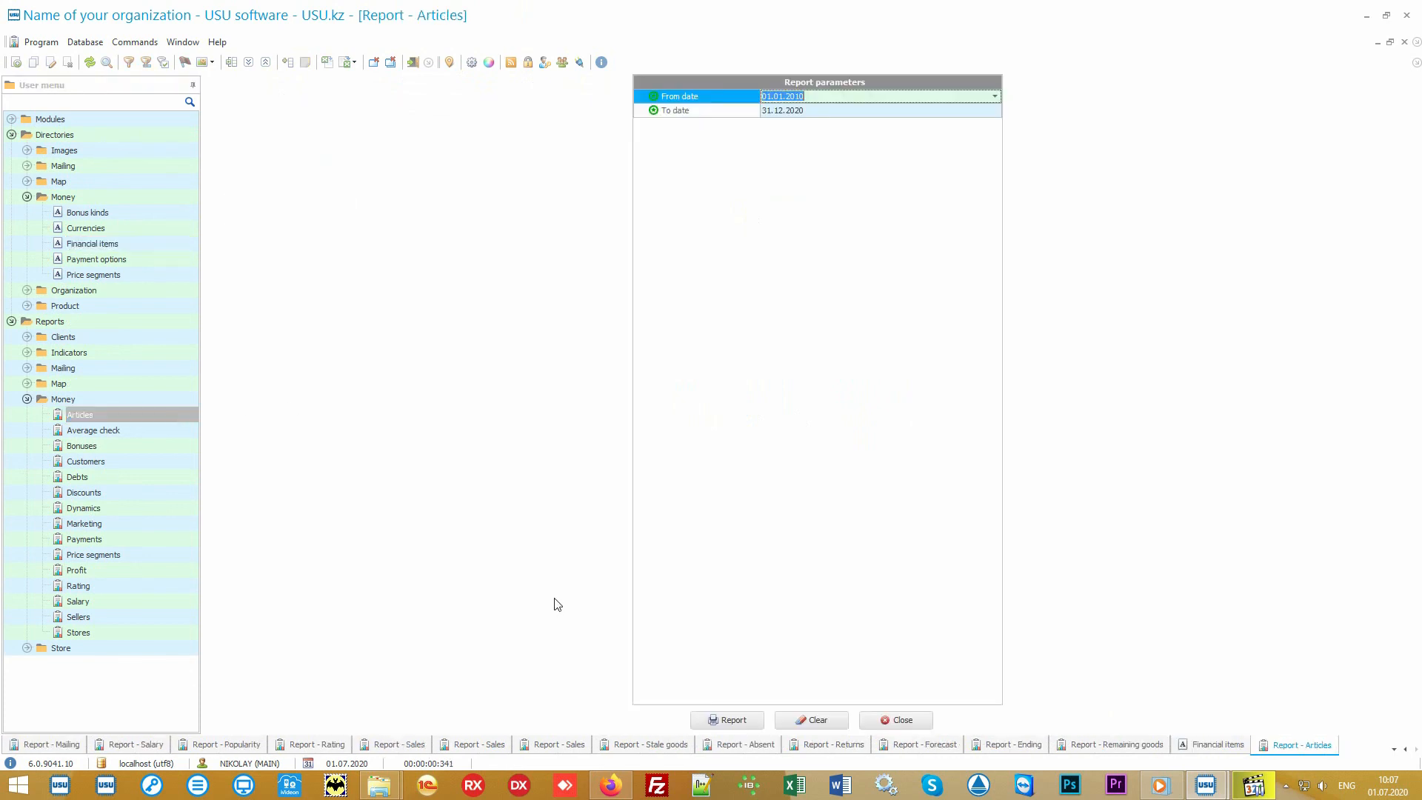
left_click(716, 719)
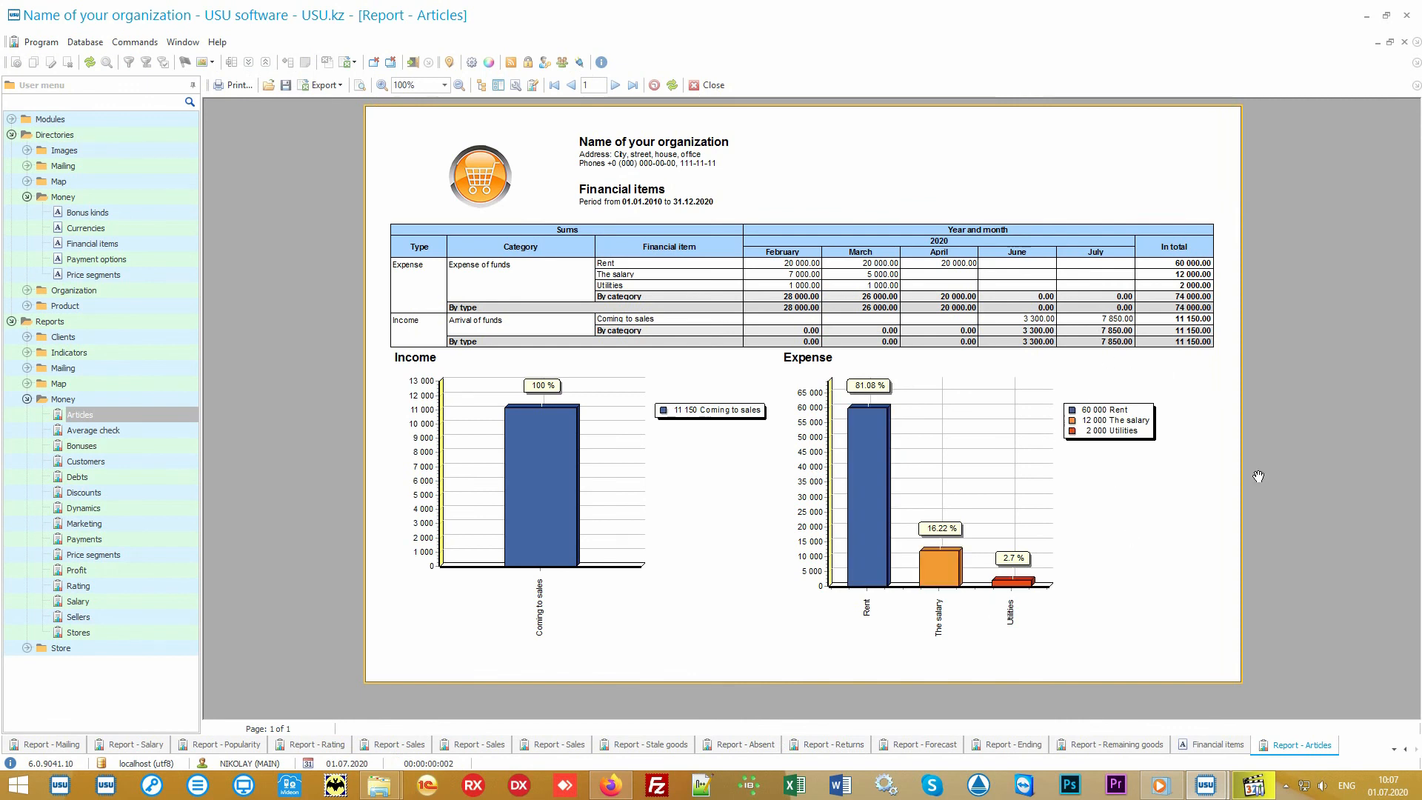
key("alt+shift")
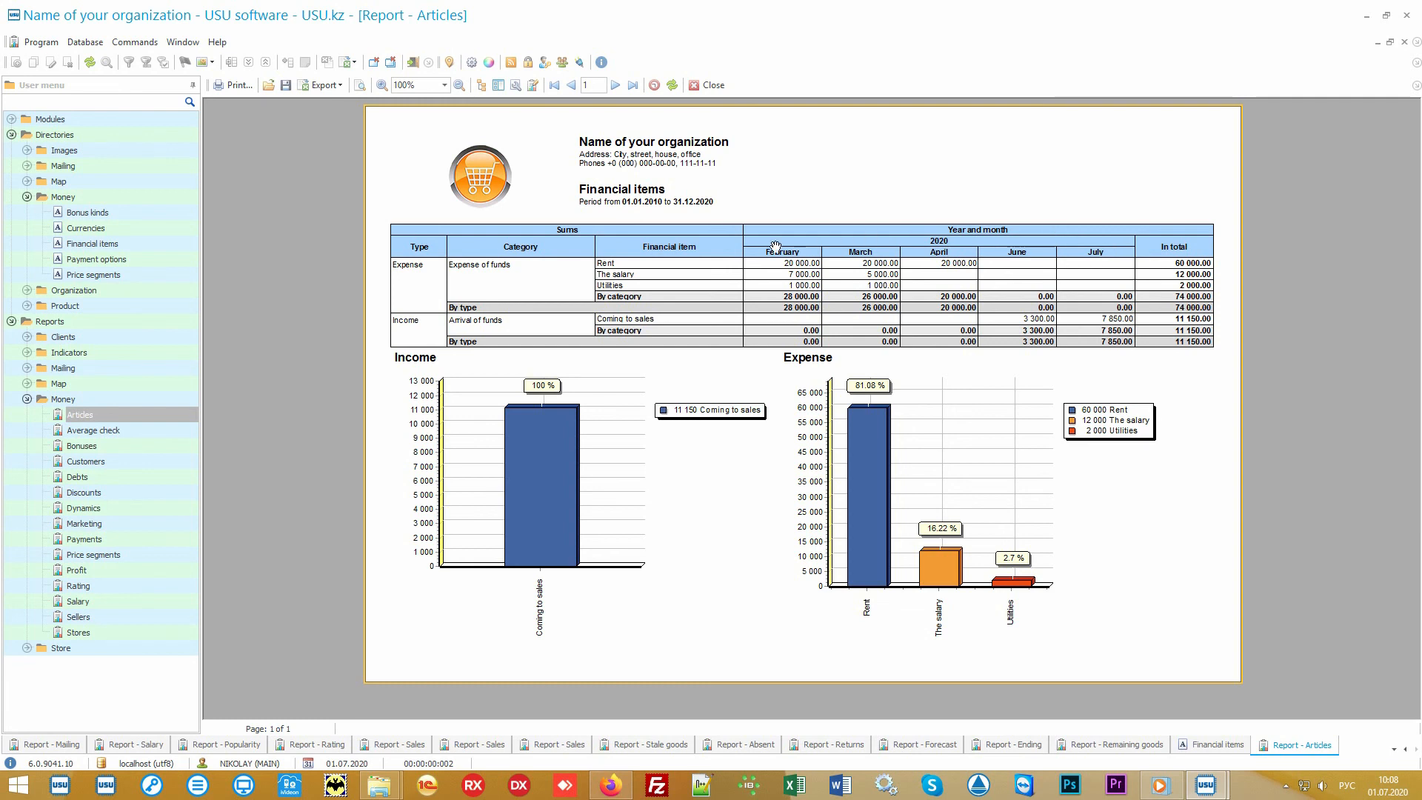
mouse_move(1062, 380)
left_click(93, 430)
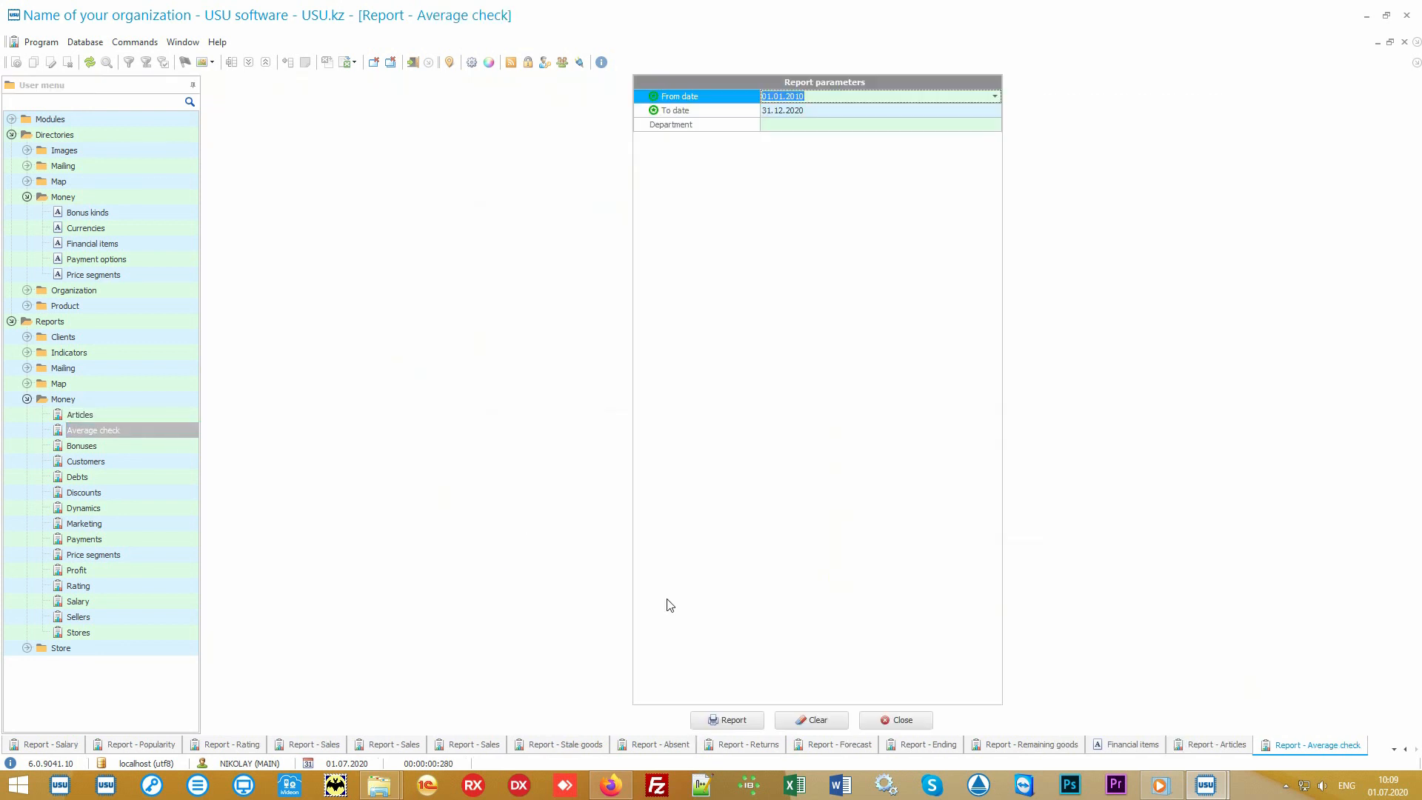
left_click(753, 717)
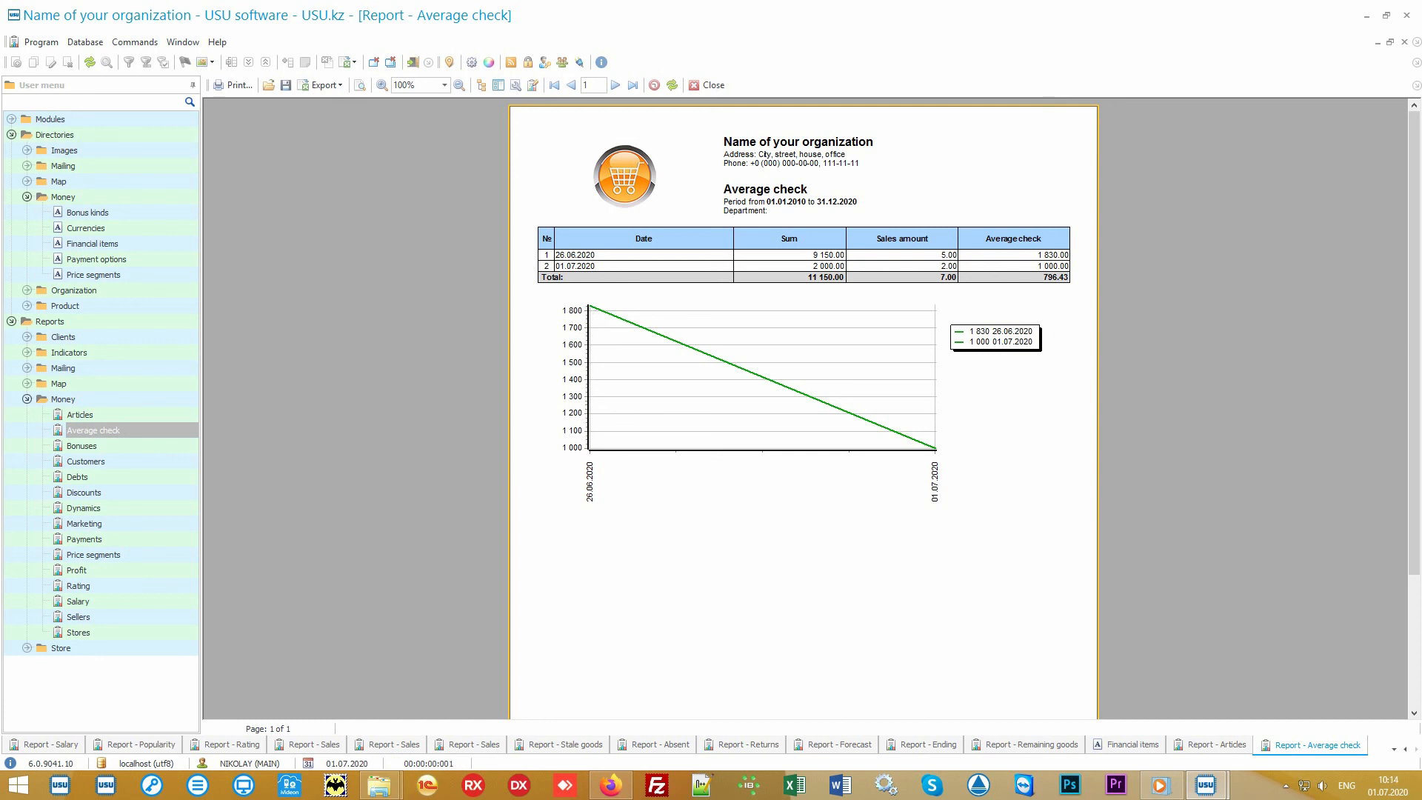
Generate the Price segments and Rating money reports for their default periods.
left_click(156, 554)
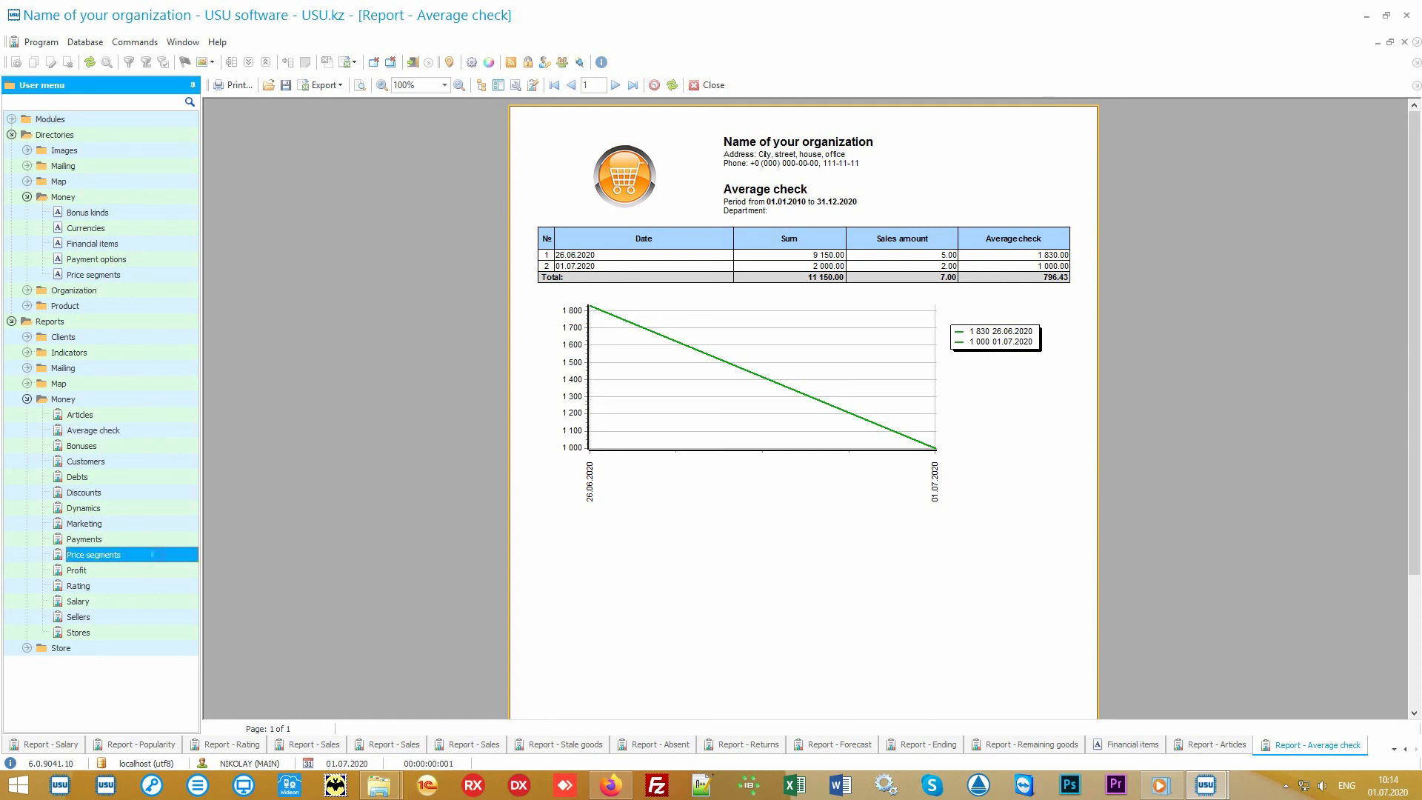
left_click(728, 715)
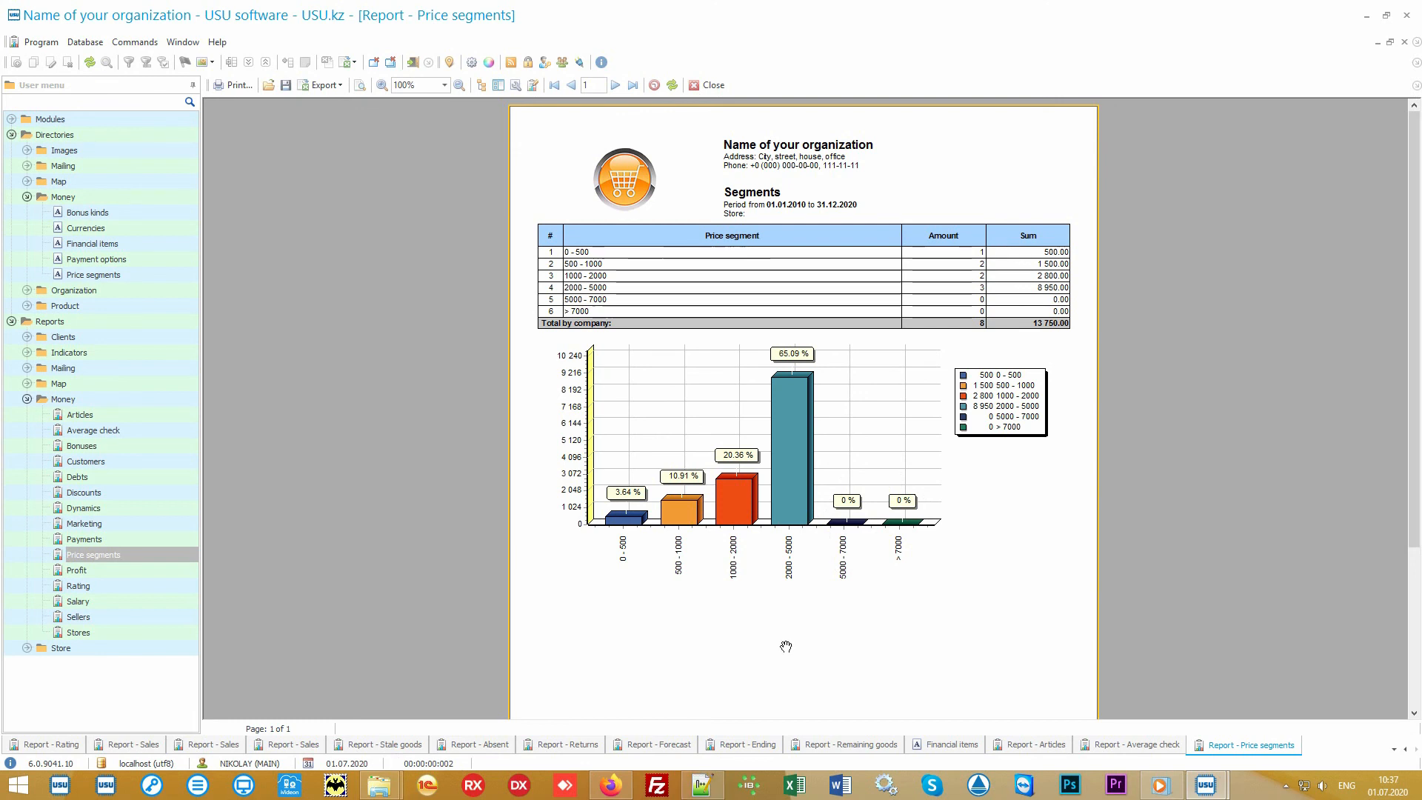
left_click(136, 590)
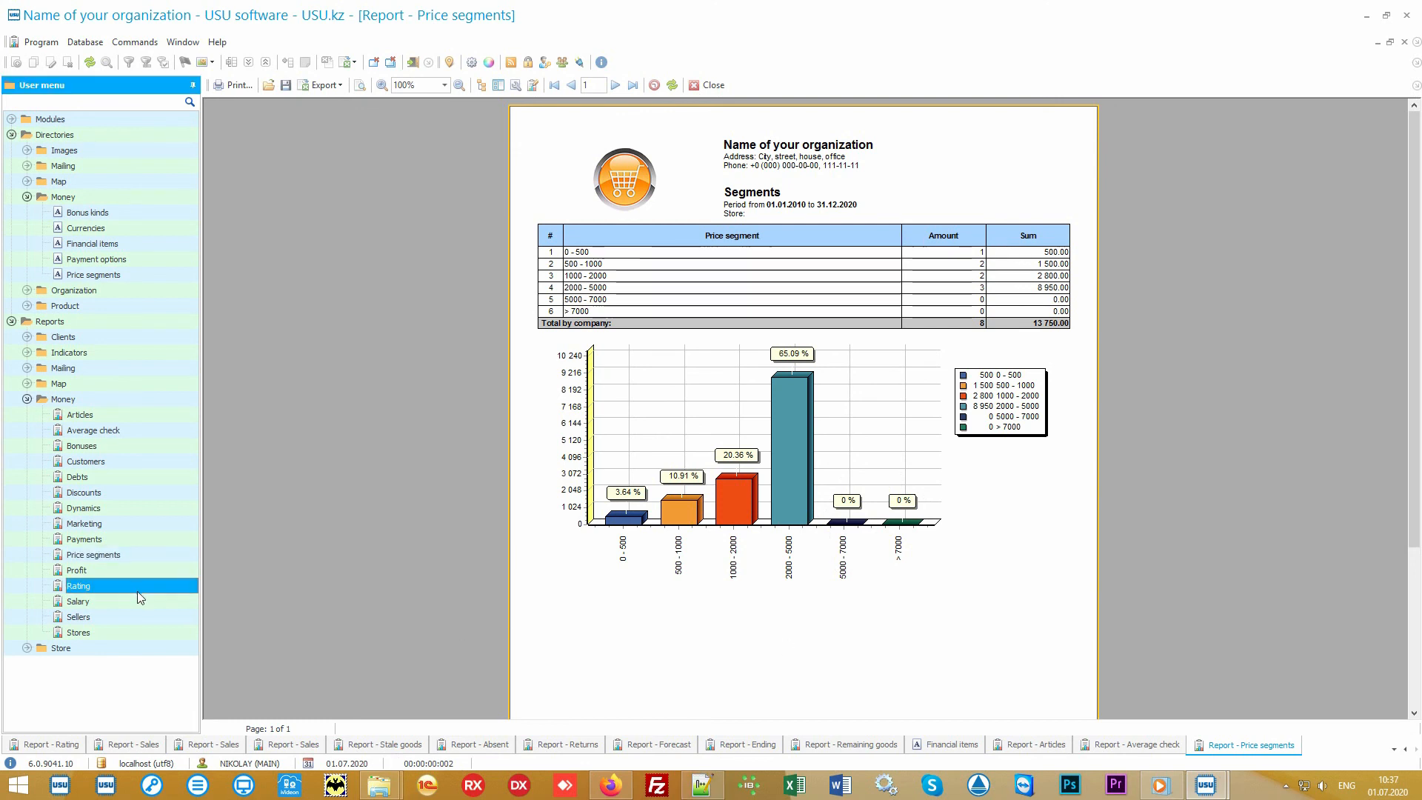
double_click(143, 588)
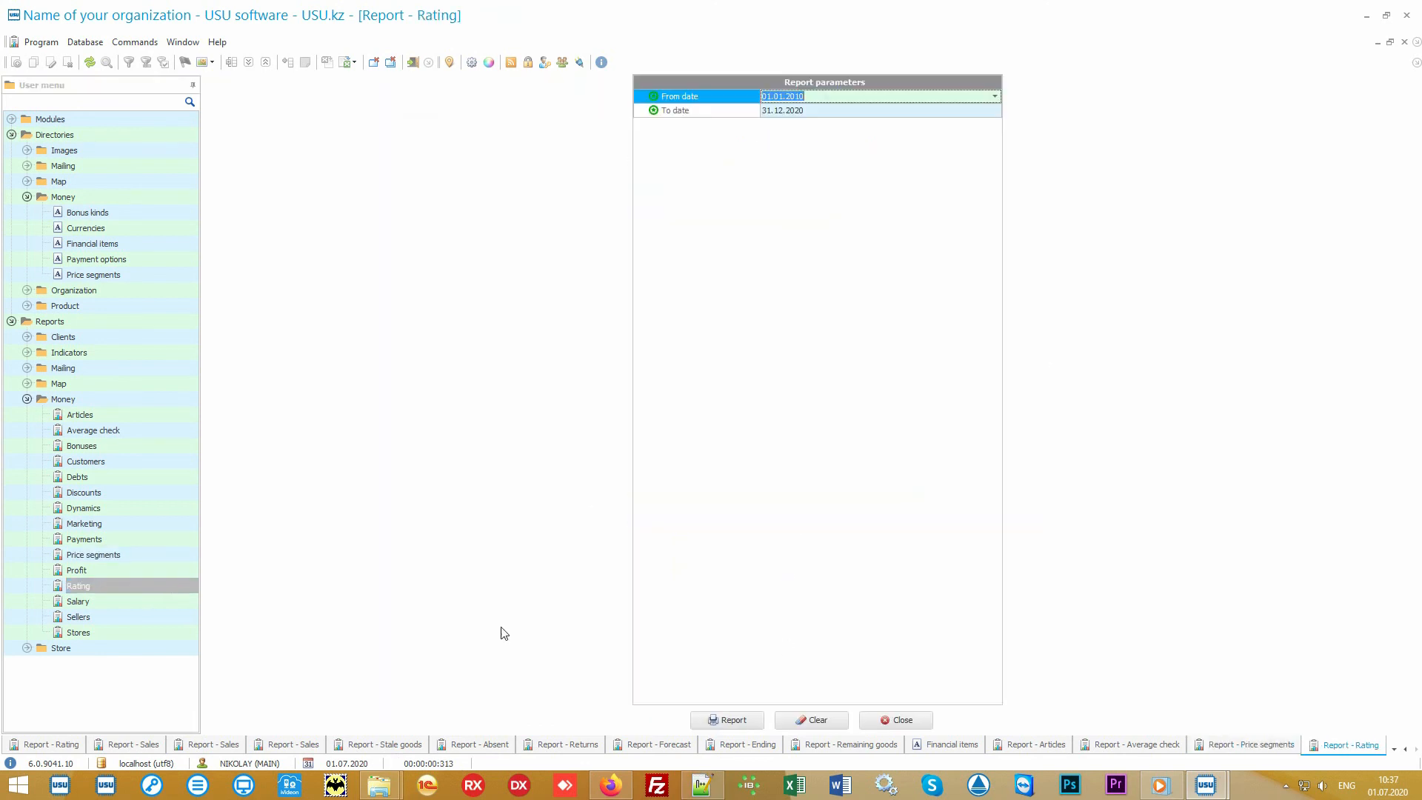
left_click(725, 720)
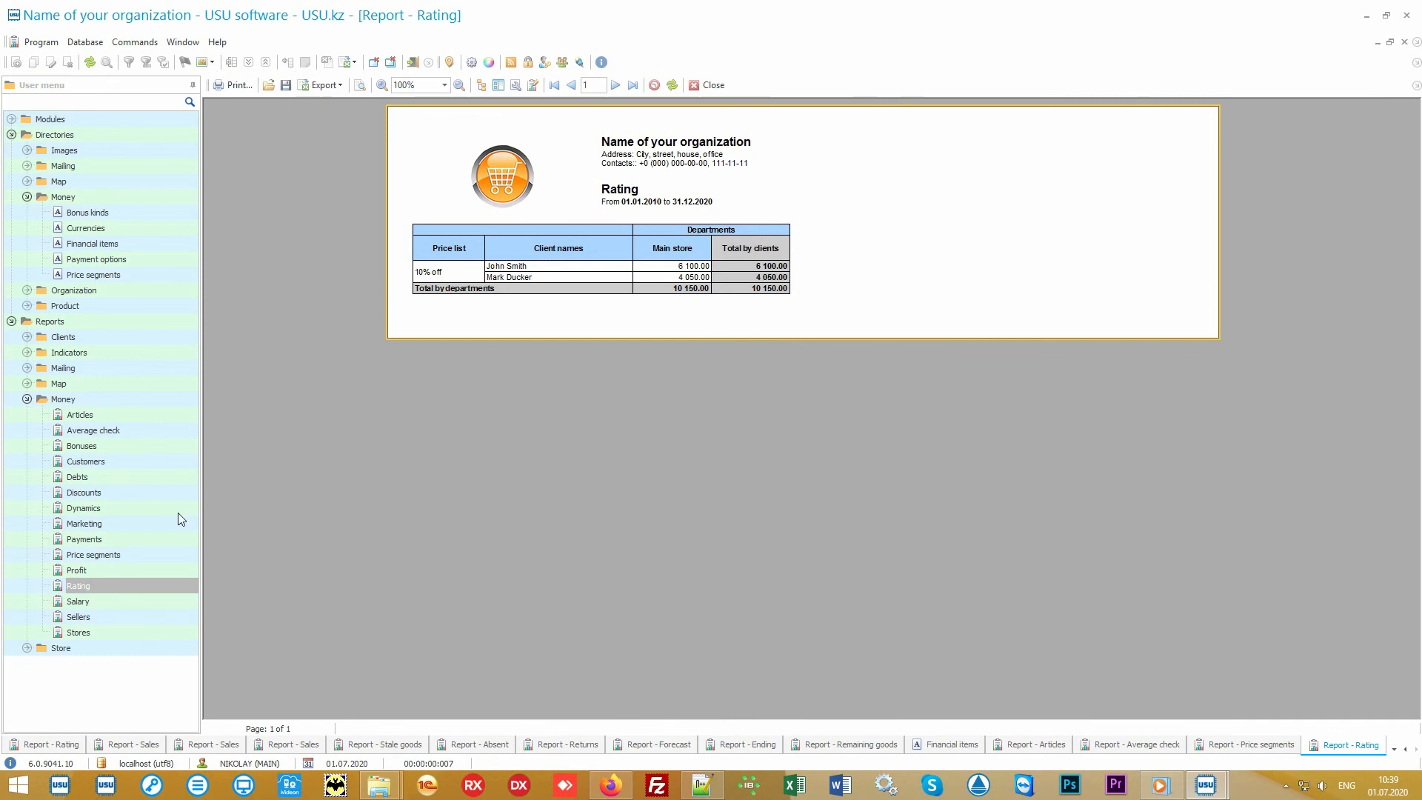
Generate the Marketing and Stores money reports for their default periods.
left_click(140, 522)
left_click(715, 719)
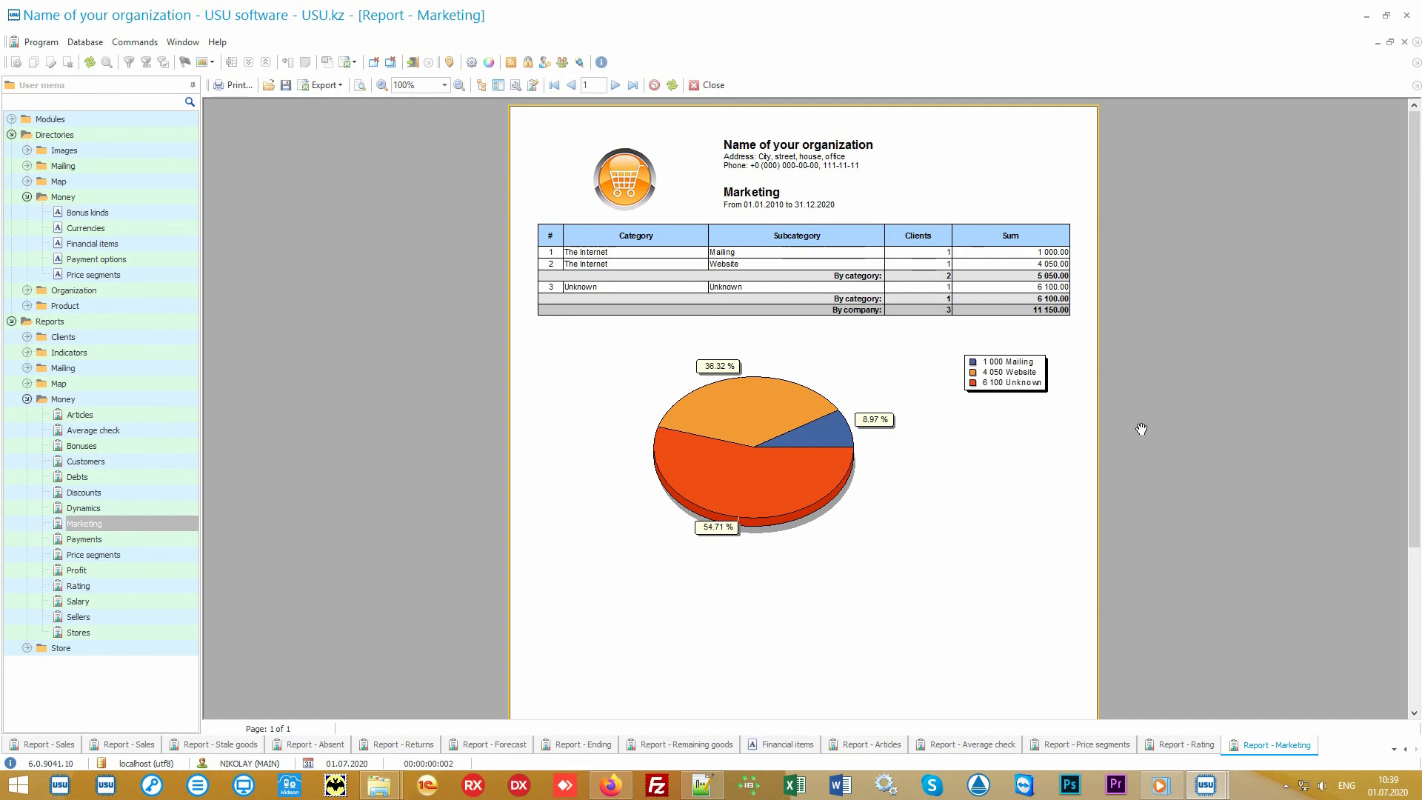
left_click(145, 628)
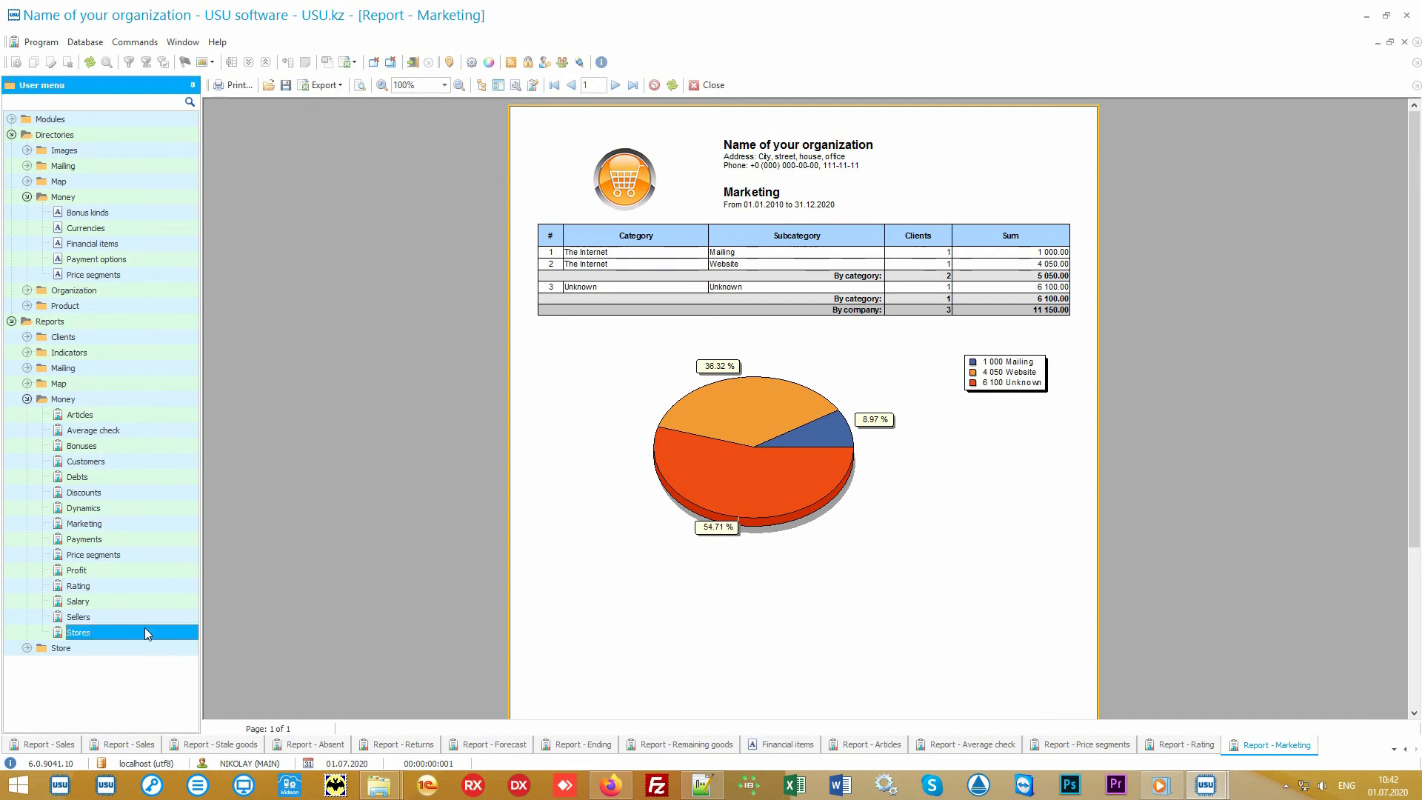
left_click(730, 719)
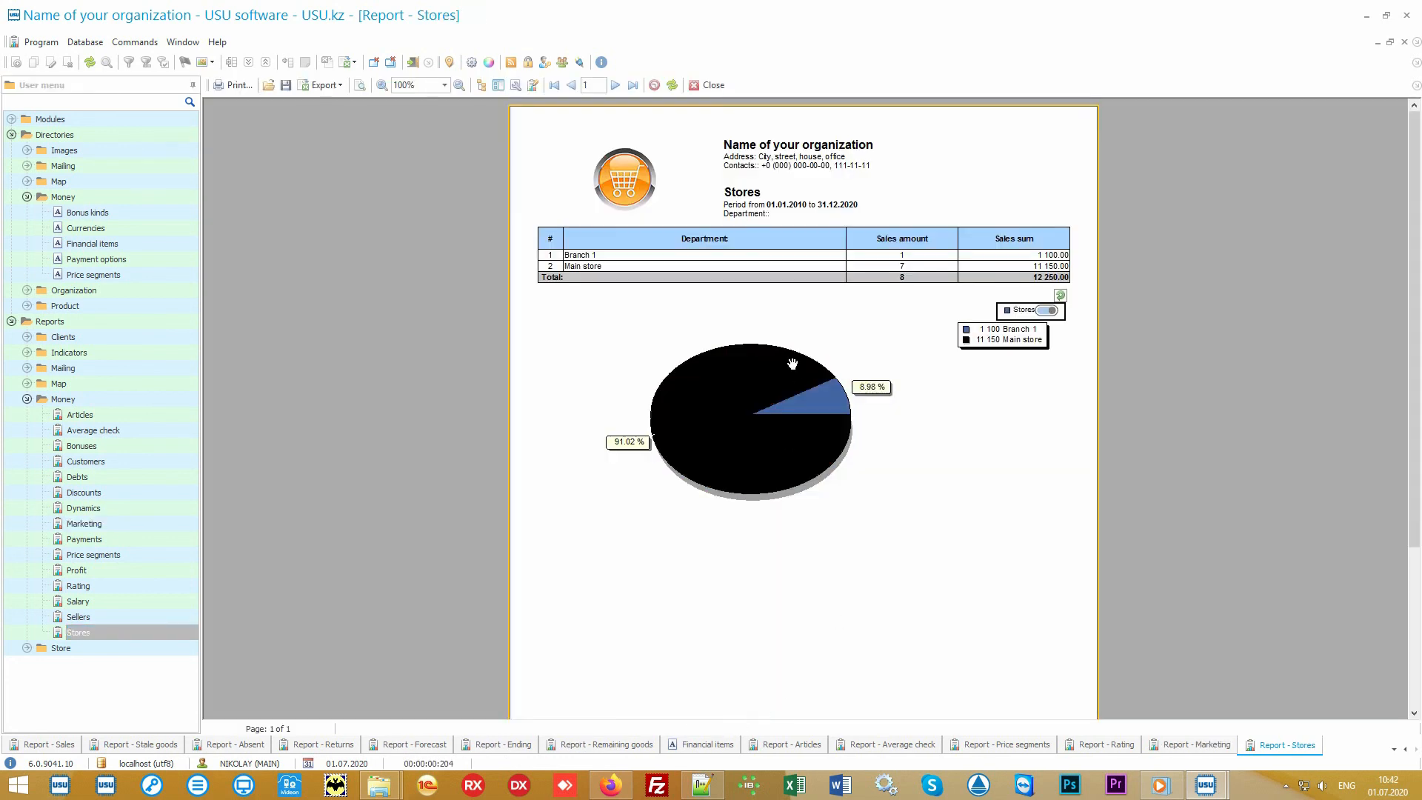
Generate the Sellers and Salary money reports for their default periods.
left_click(133, 617)
left_click(719, 720)
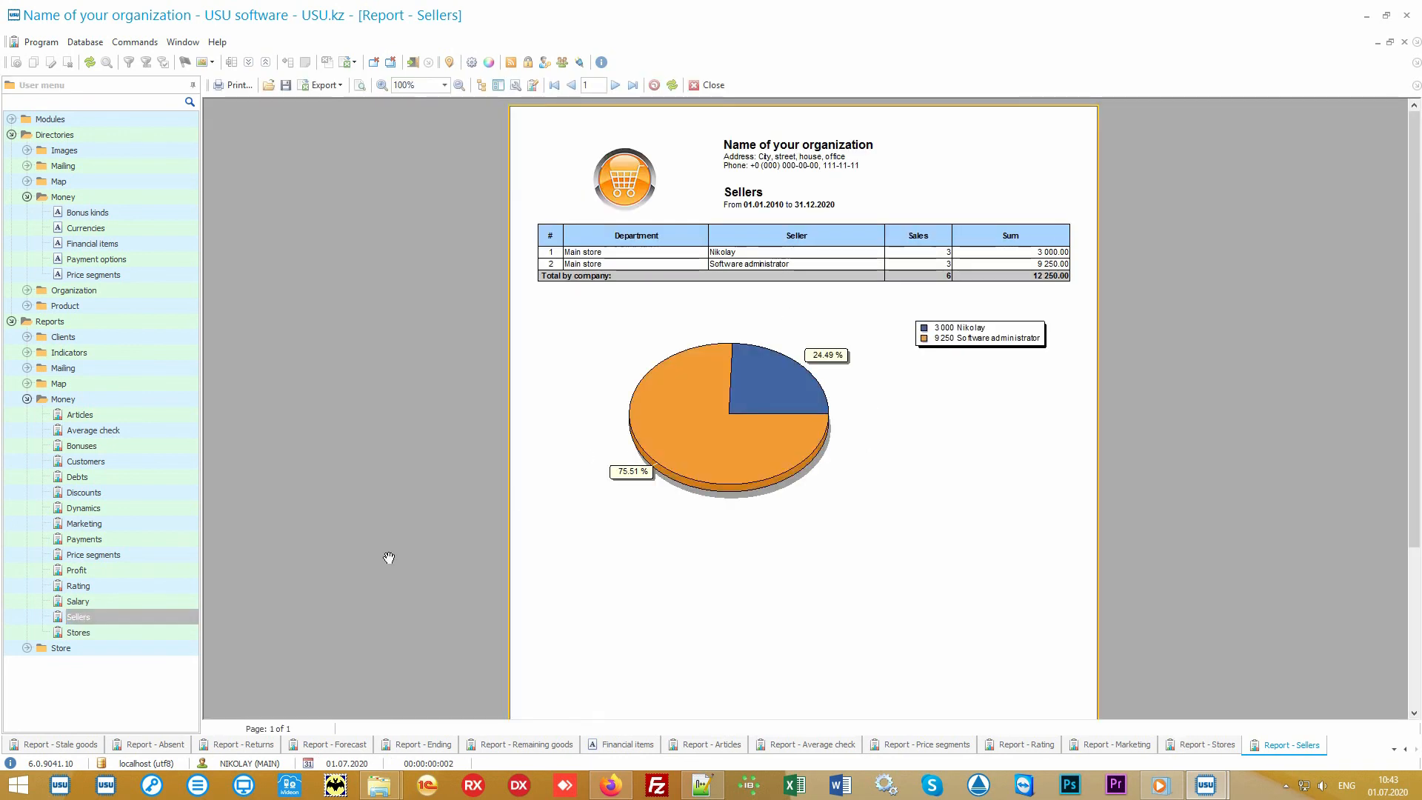
left_click(127, 601)
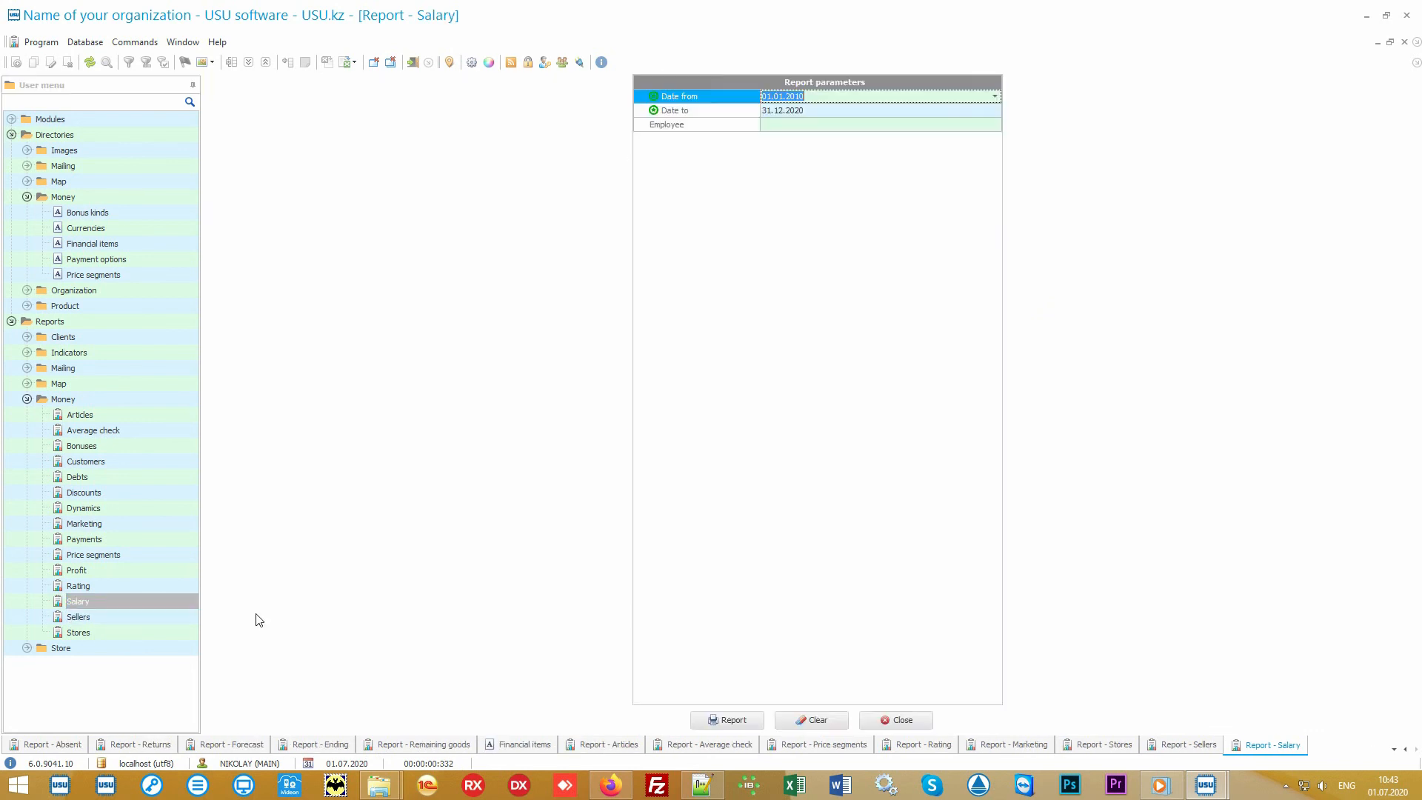
left_click(727, 719)
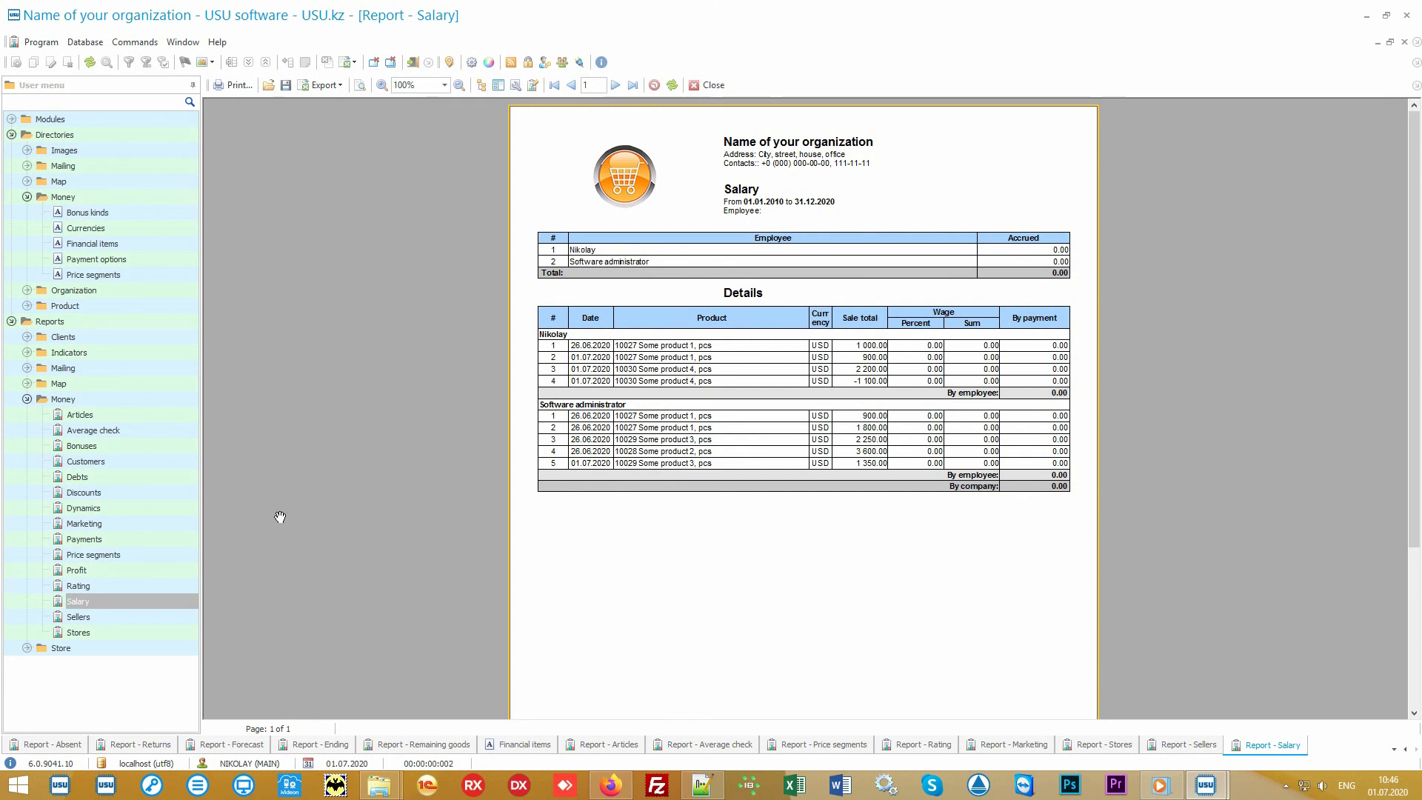
Generate the Discounts report for the default period and switch to the Audit window.
left_click(163, 488)
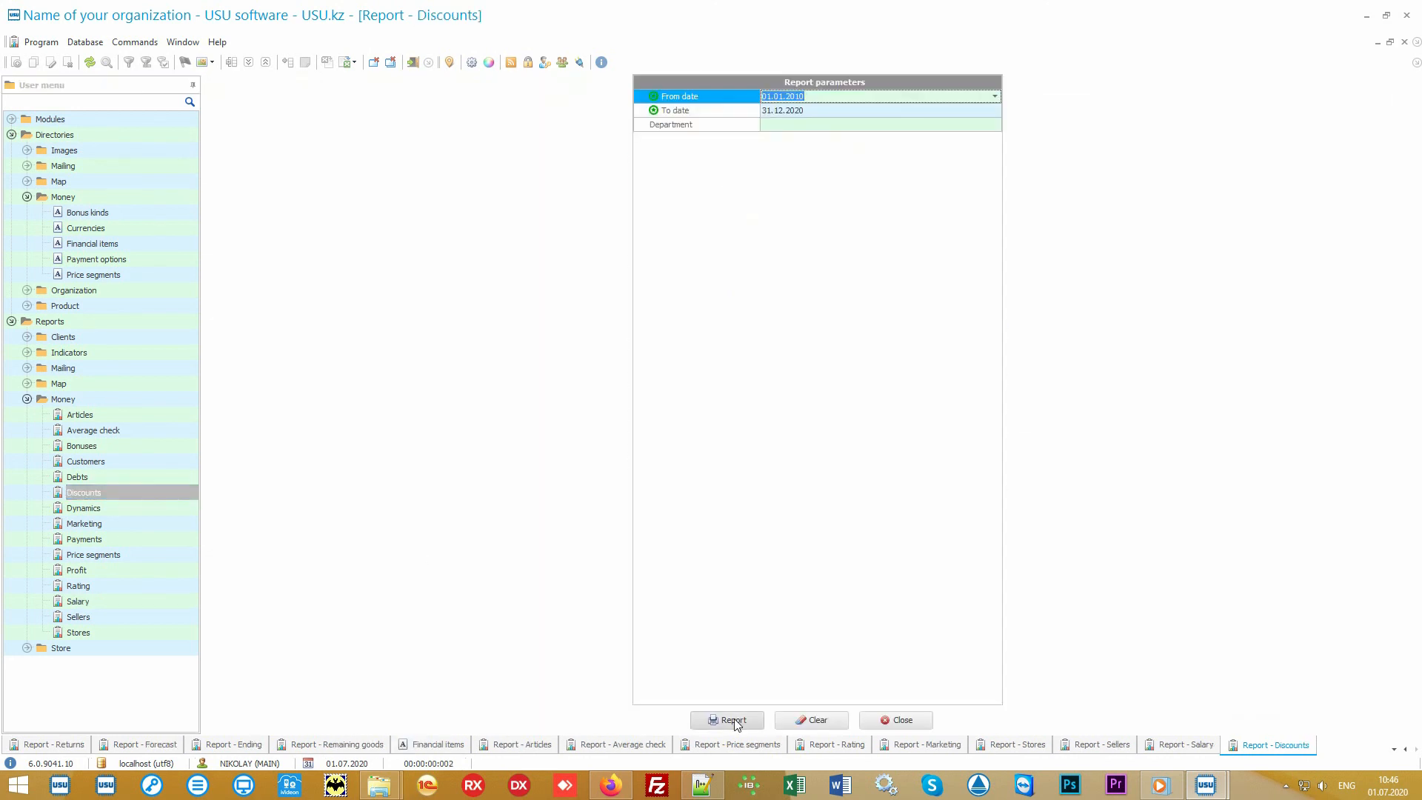
left_click(723, 719)
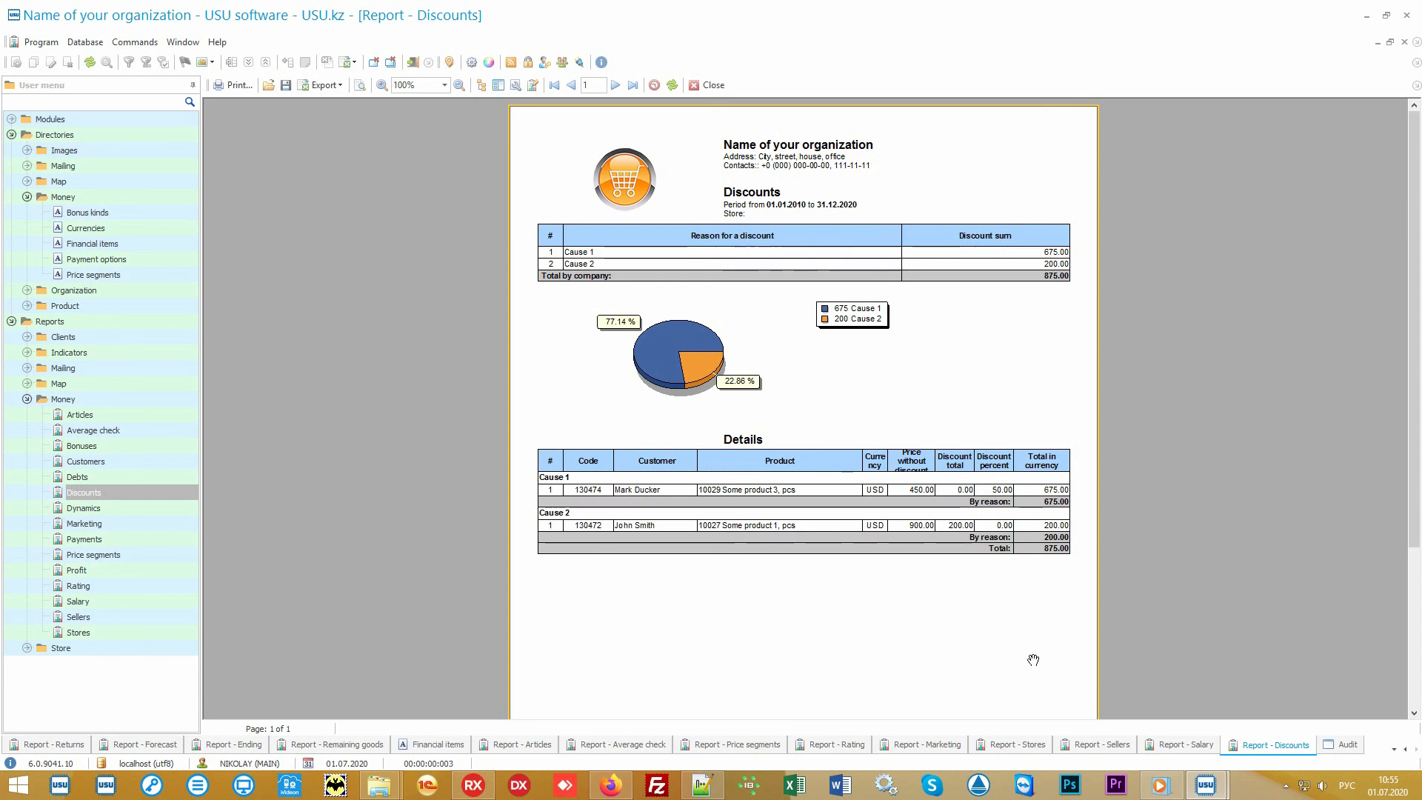
left_click(1344, 746)
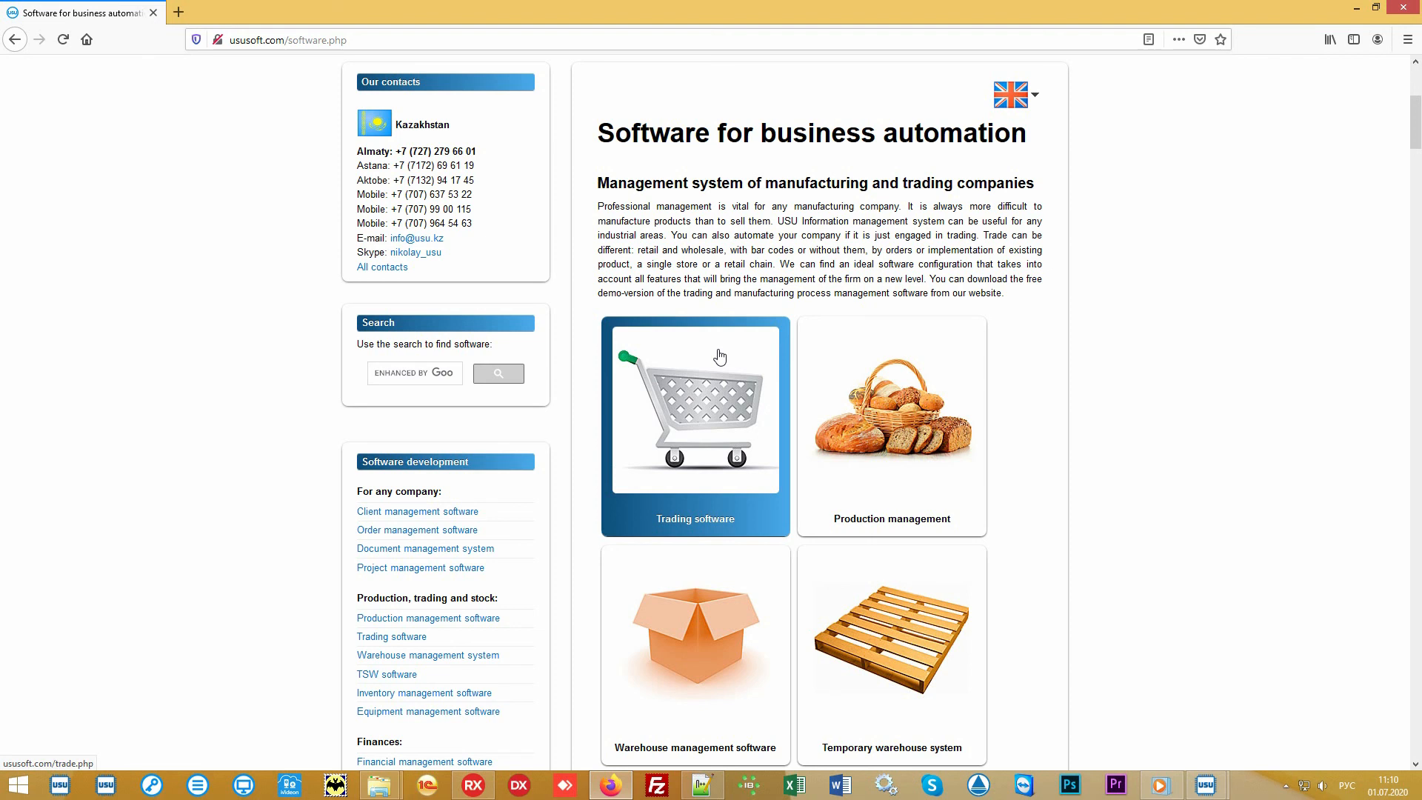
In the browser, open the ususoft.com Price page and set the currency to US dollar - USD.
scroll(718, 357, "up", 5)
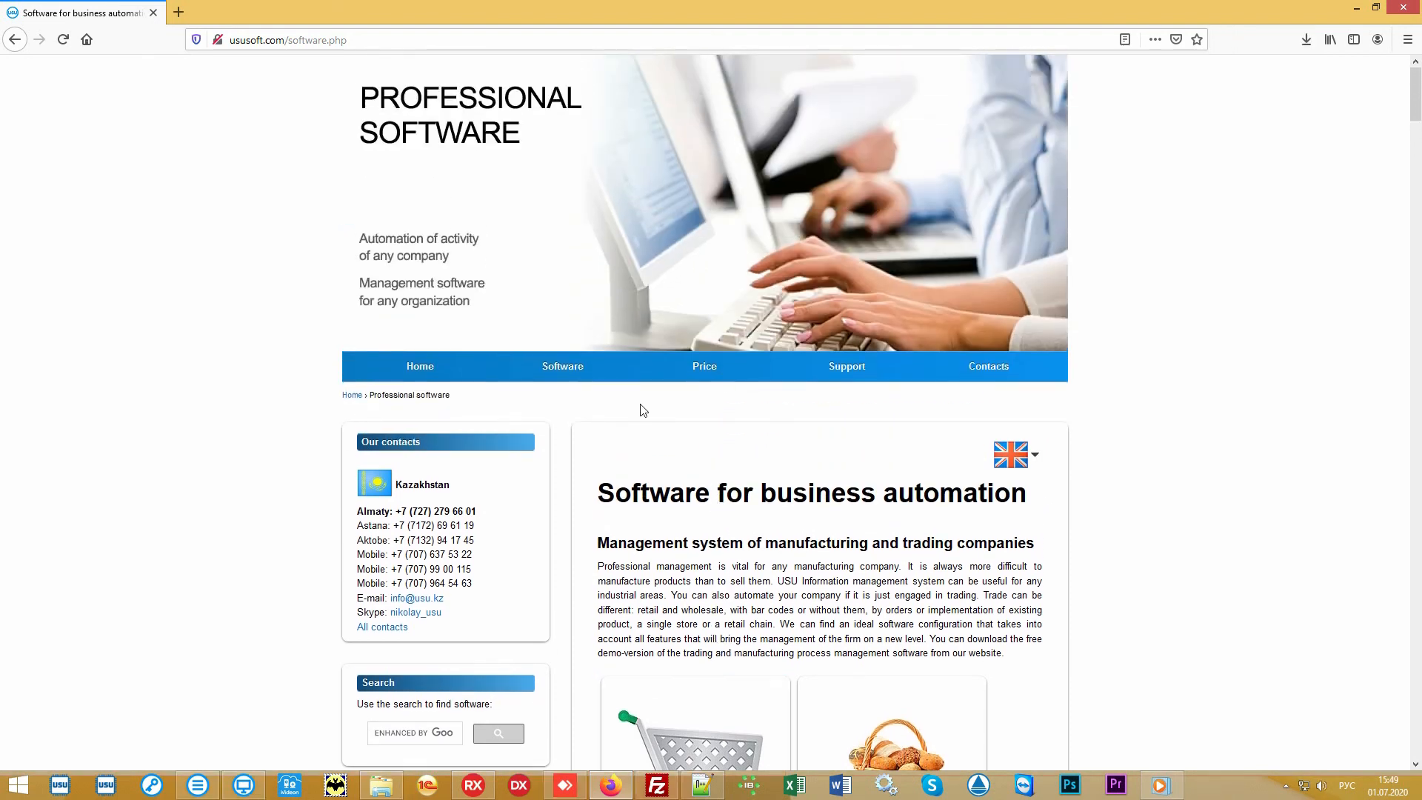
left_click(695, 375)
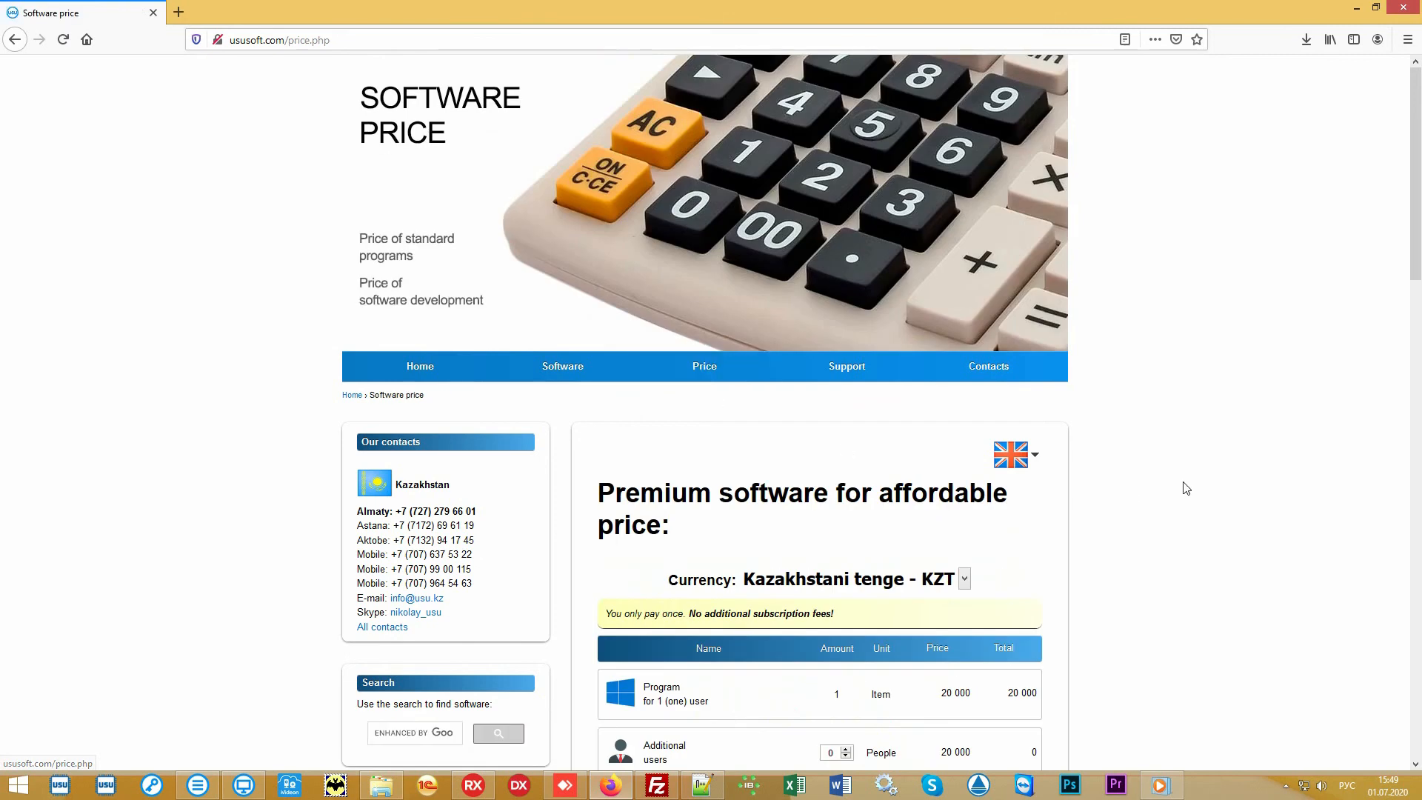
scroll(1181, 483, "down", 5)
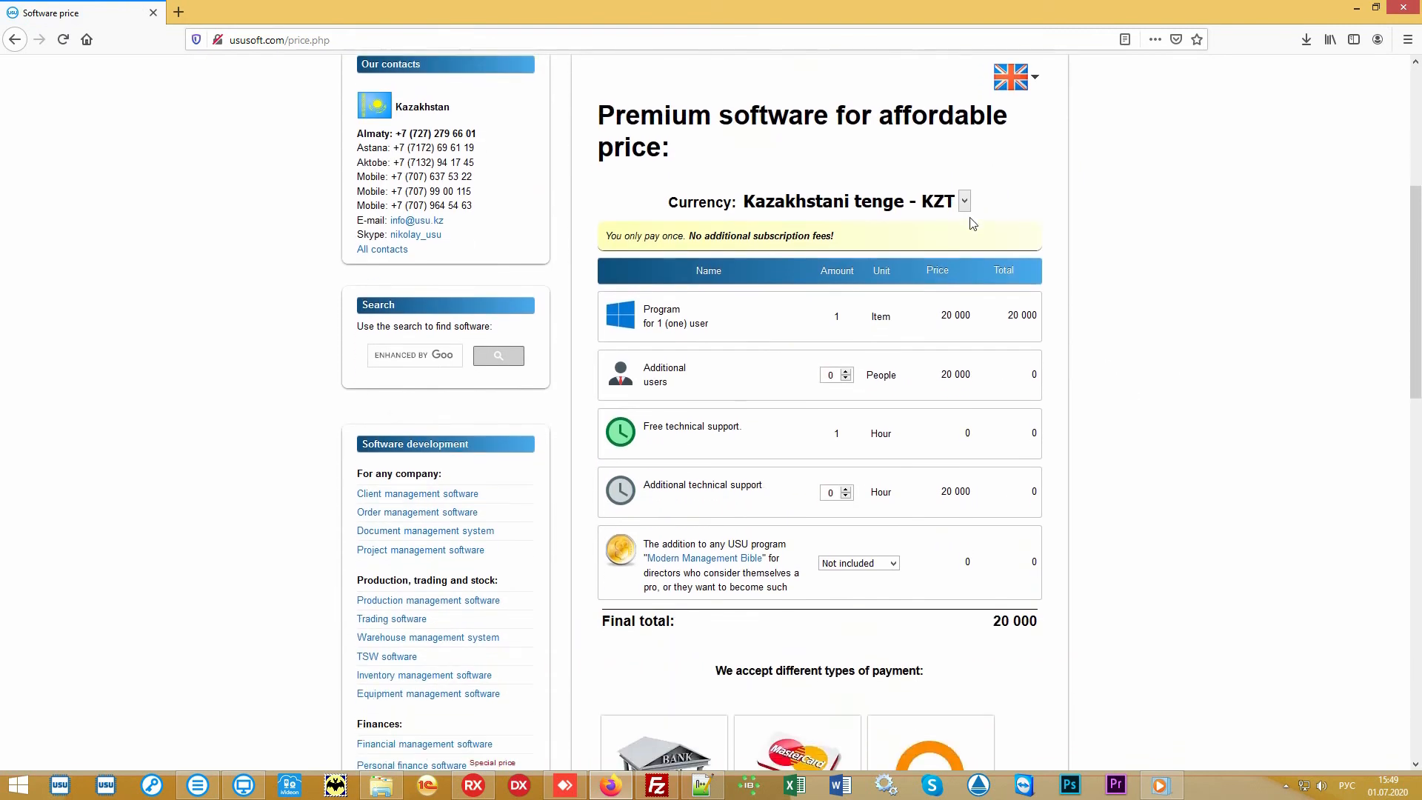
left_click(964, 201)
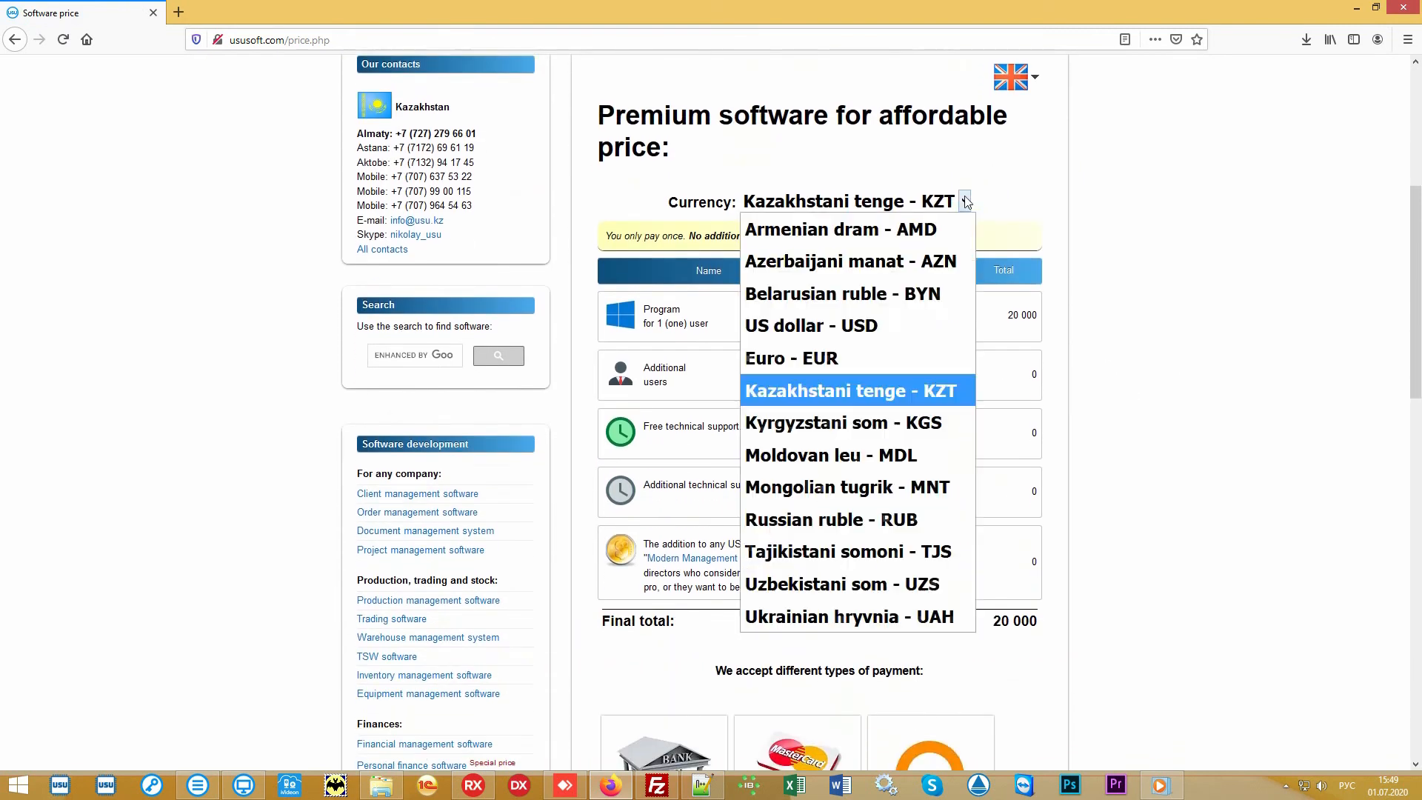
left_click(871, 328)
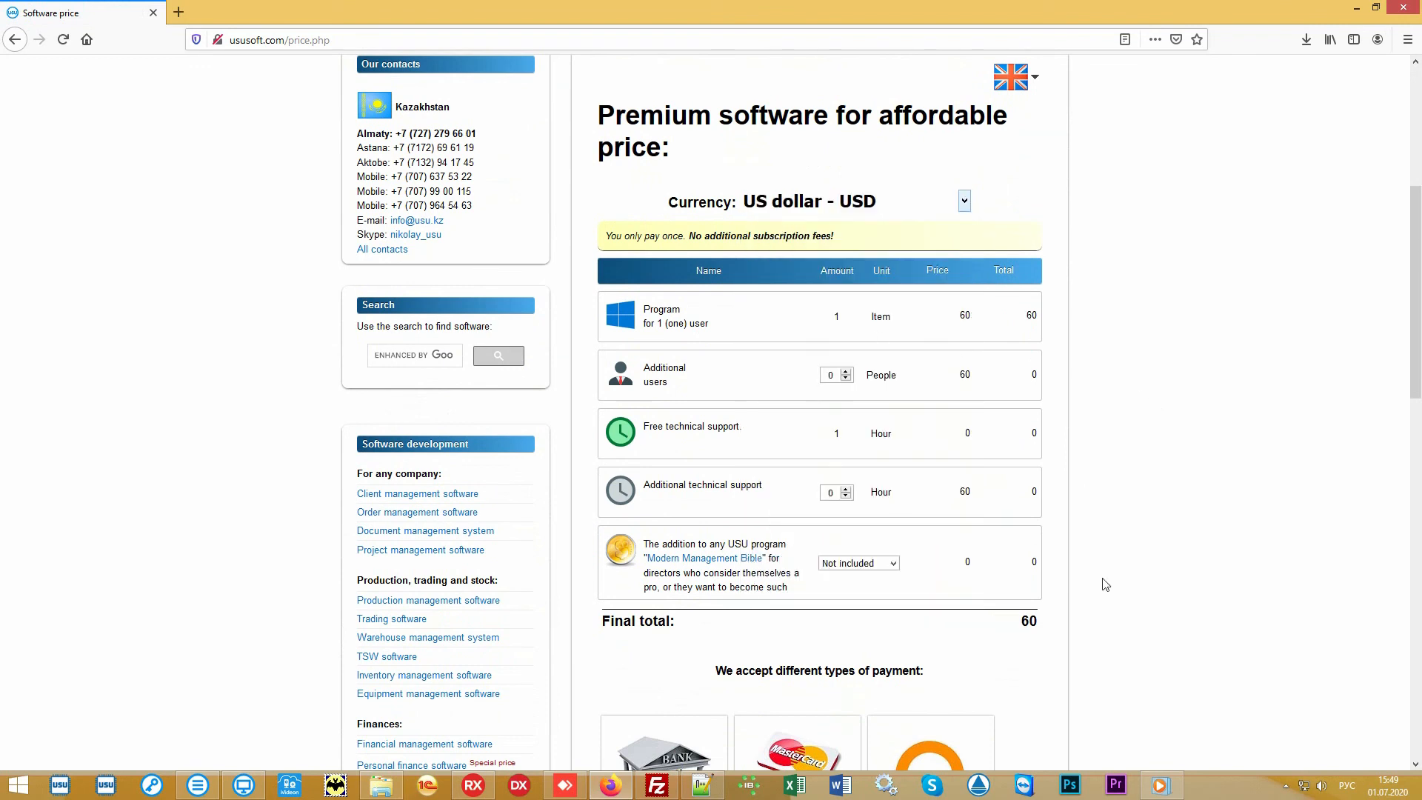
Highlight and review the final total on the price page.
left_click_drag(1012, 625, 1039, 628)
left_click(990, 626)
scroll(1210, 389, "down", 2)
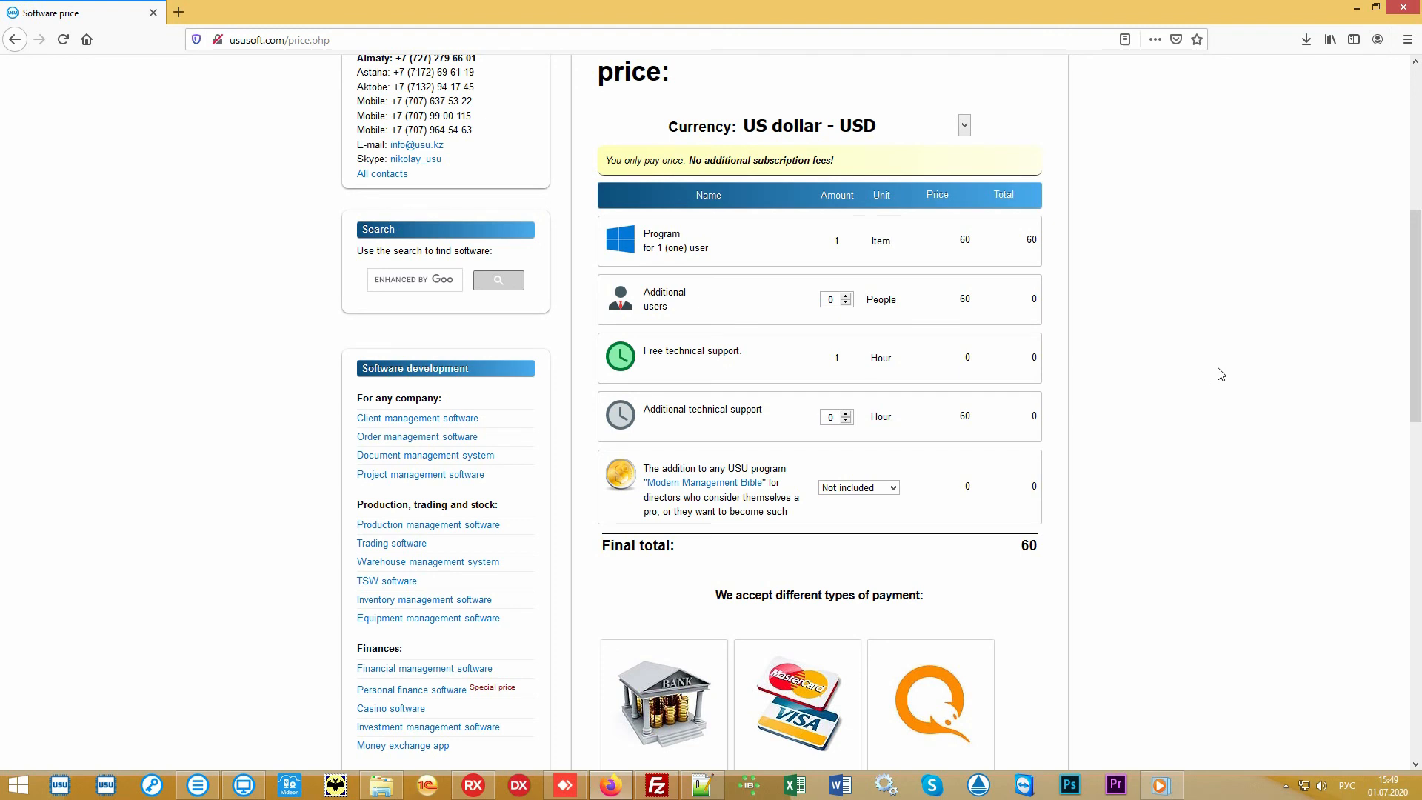
scroll(1220, 374, "up", 6)
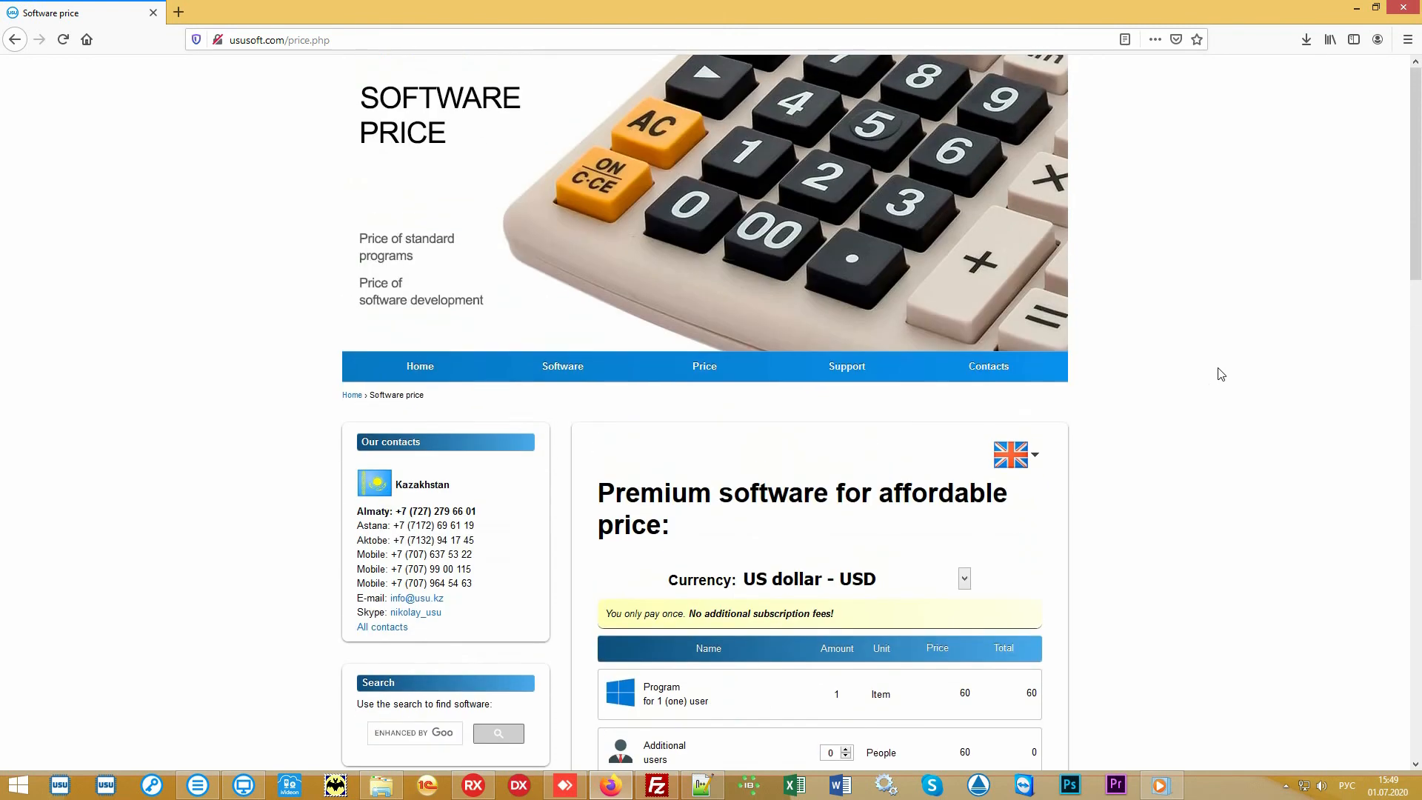
Open the Contacts page and scroll through the regional contact details.
left_click(1012, 370)
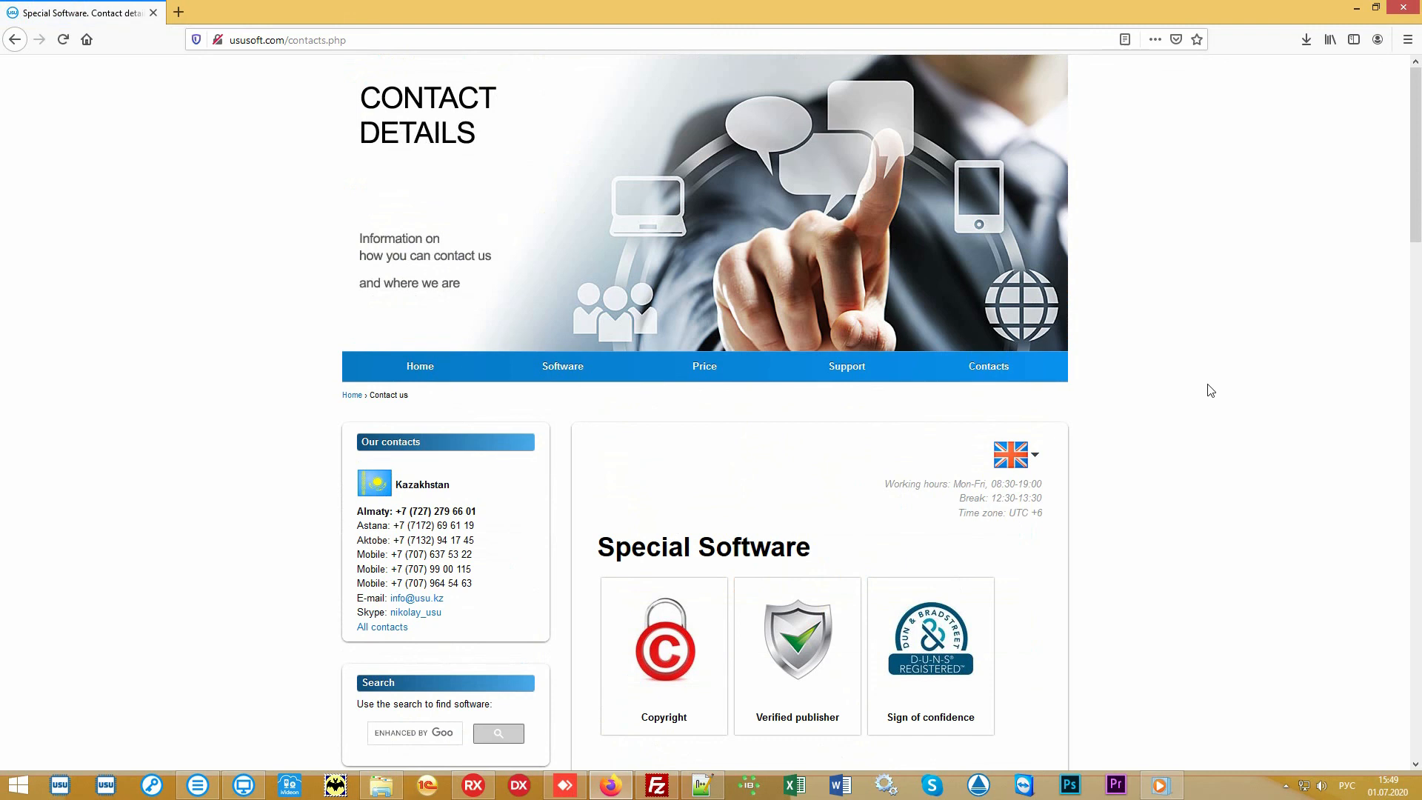
scroll(1210, 390, "down", 5)
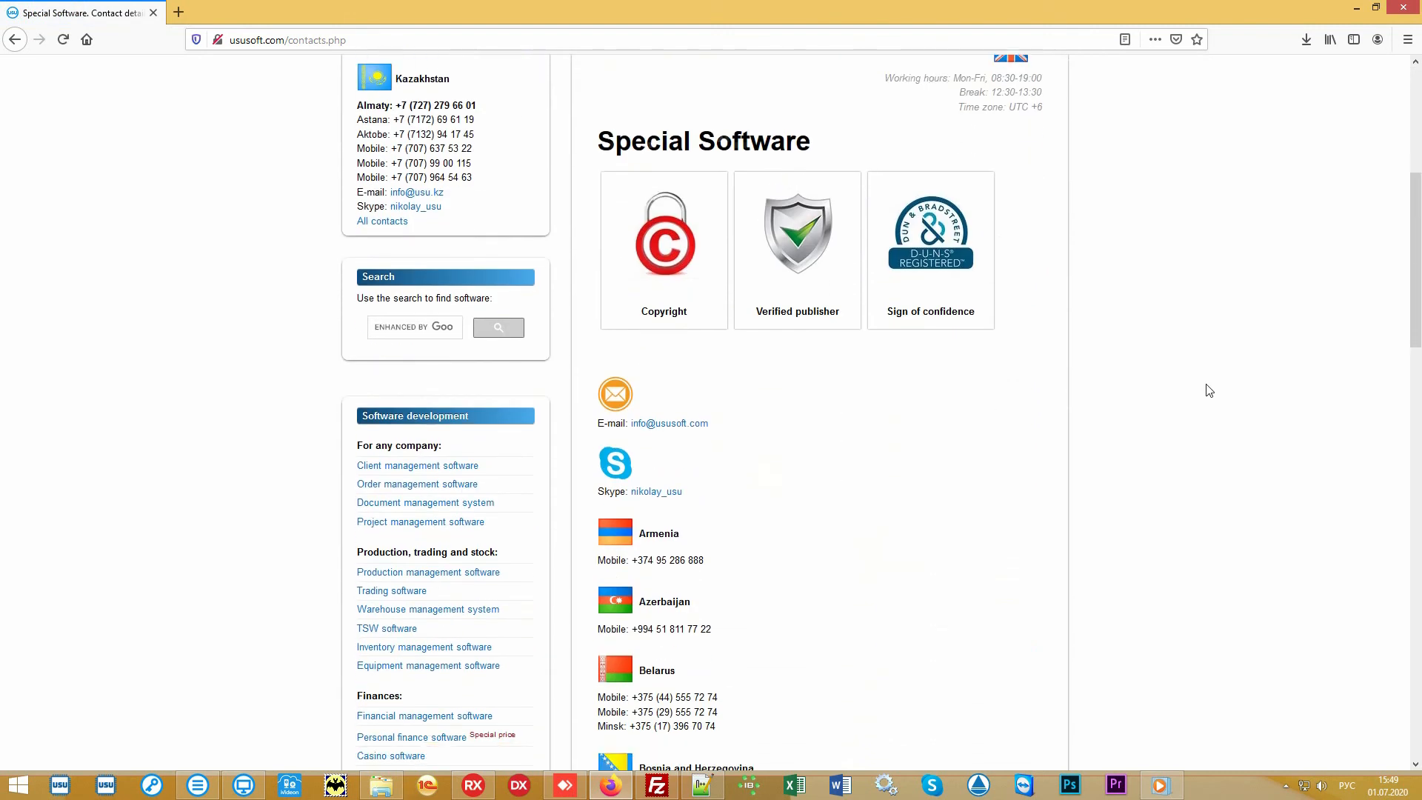
scroll(1209, 391, "down", 7)
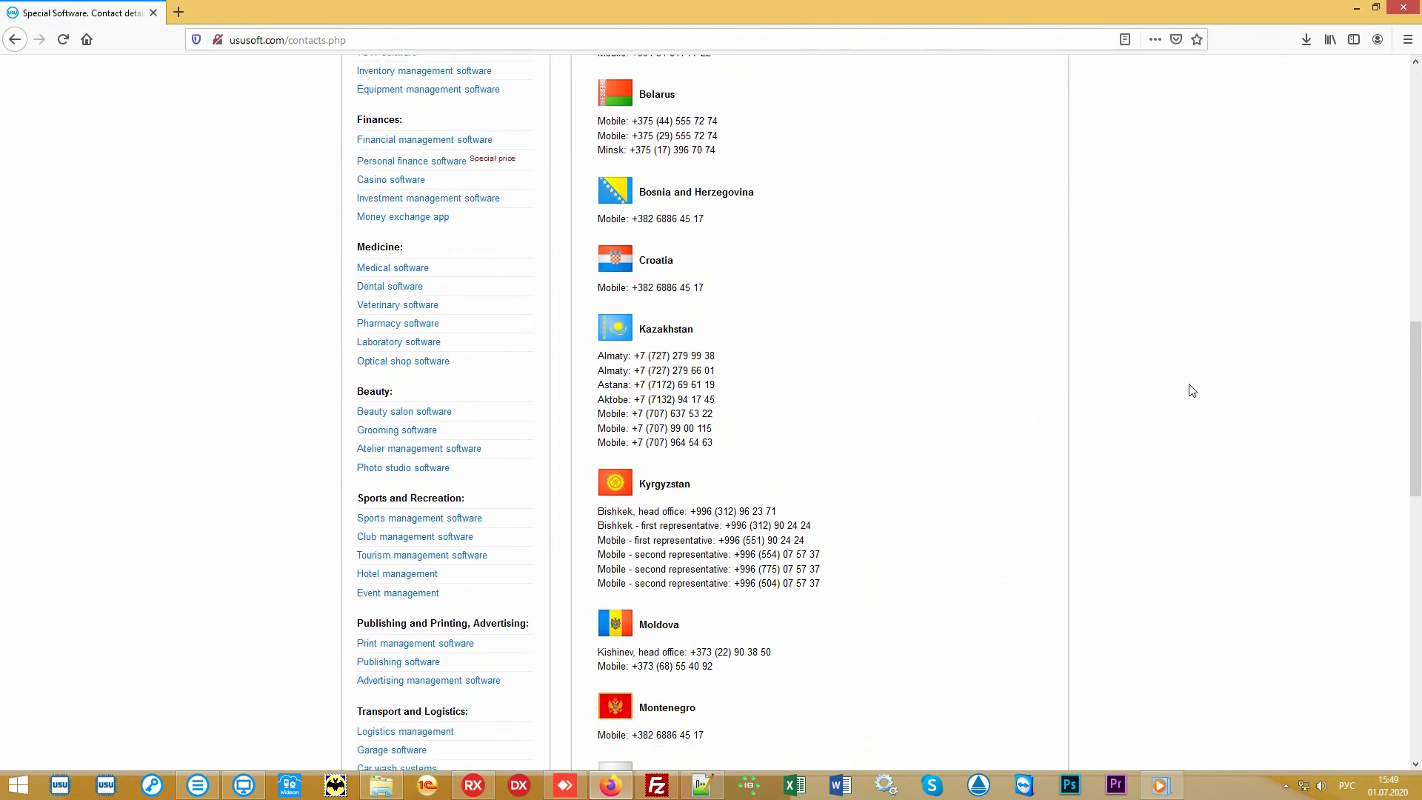
scroll(1189, 390, "down", 4)
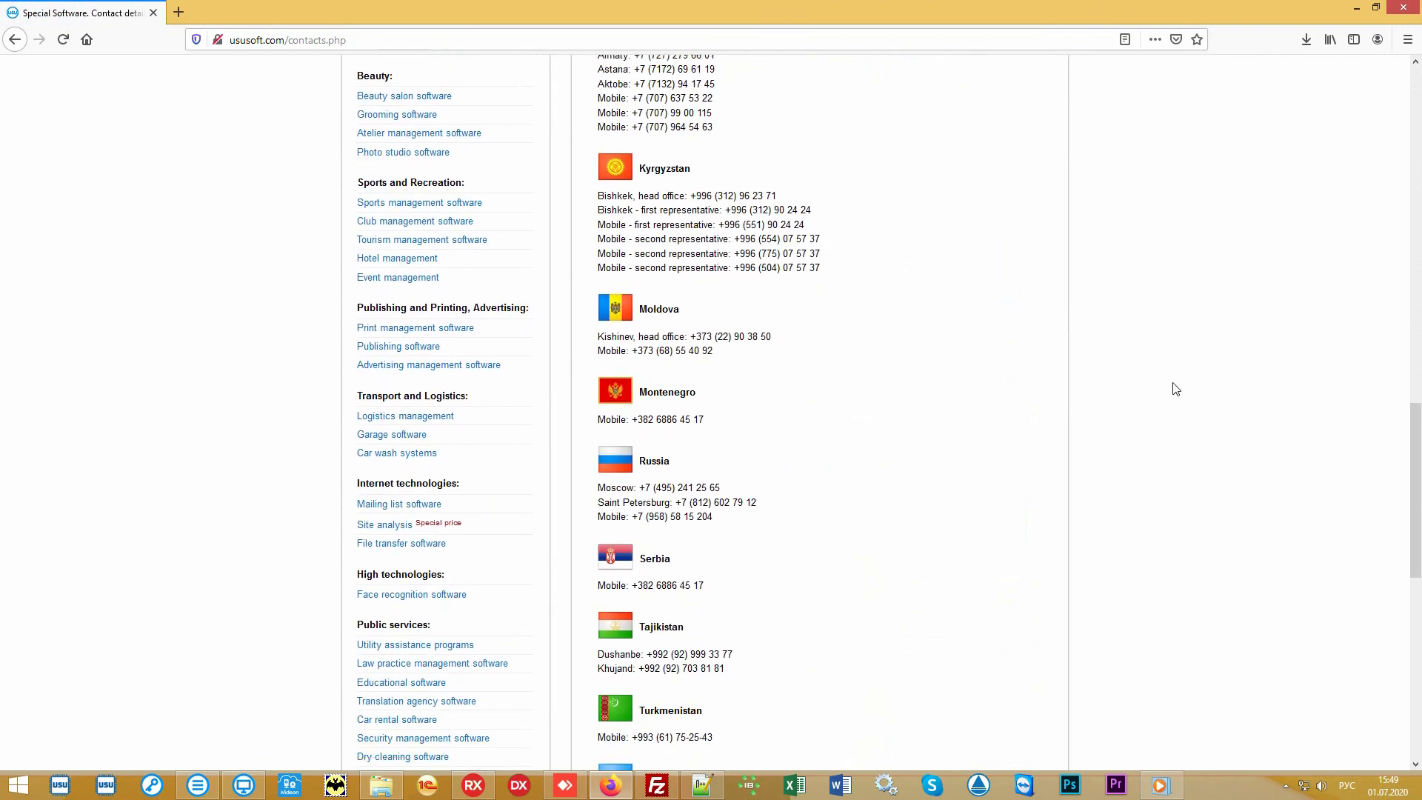
scroll(1176, 389, "down", 5)
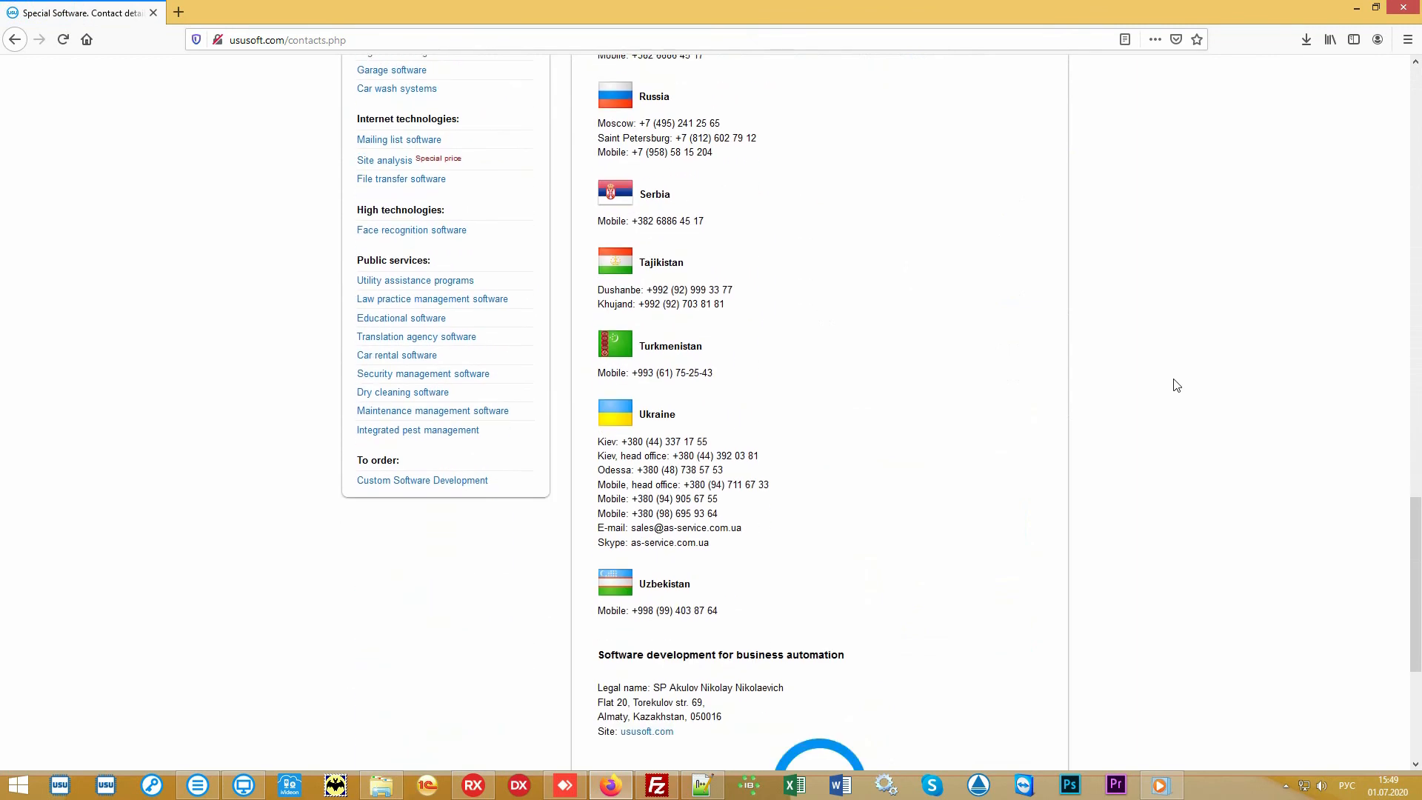
scroll(1175, 385, "up", 8)
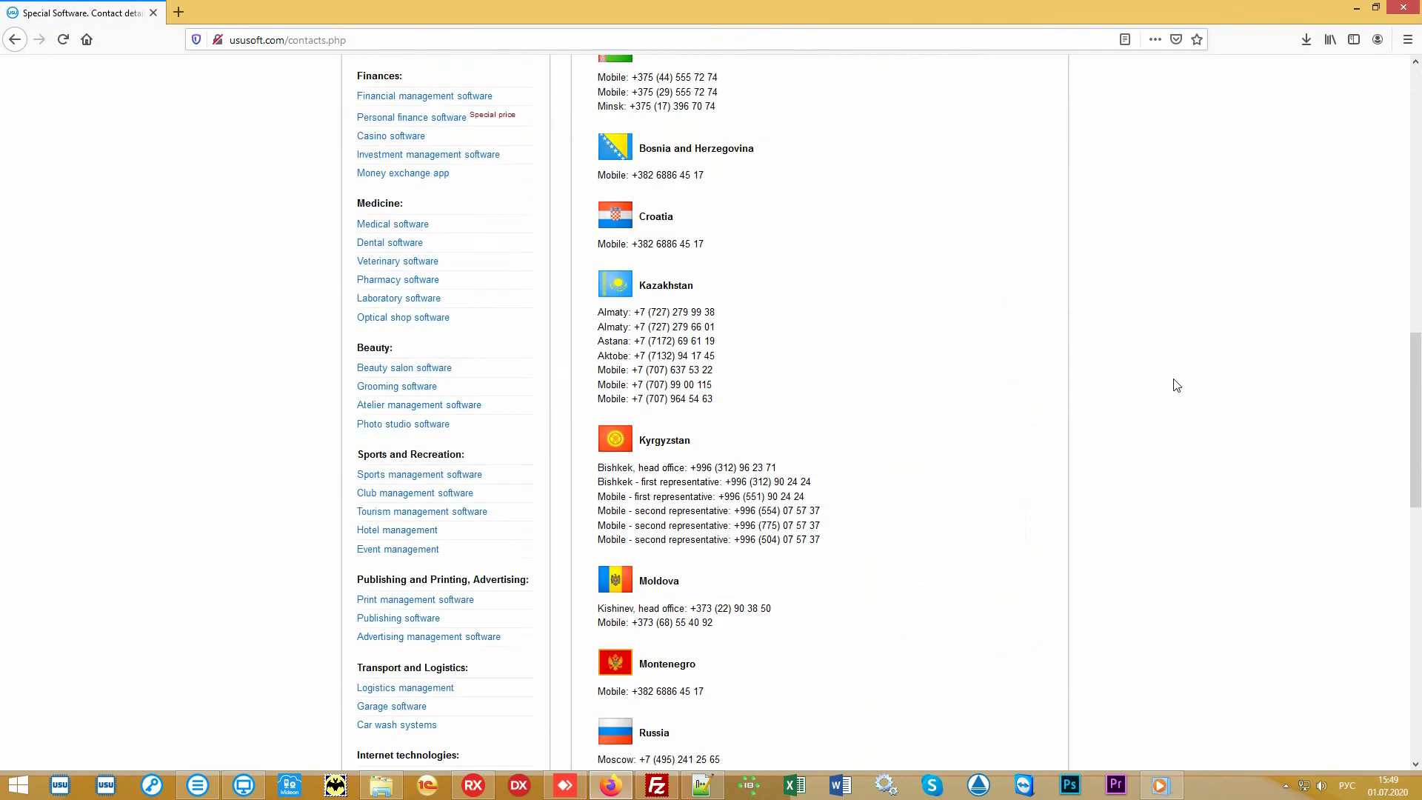
scroll(1176, 385, "up", 11)
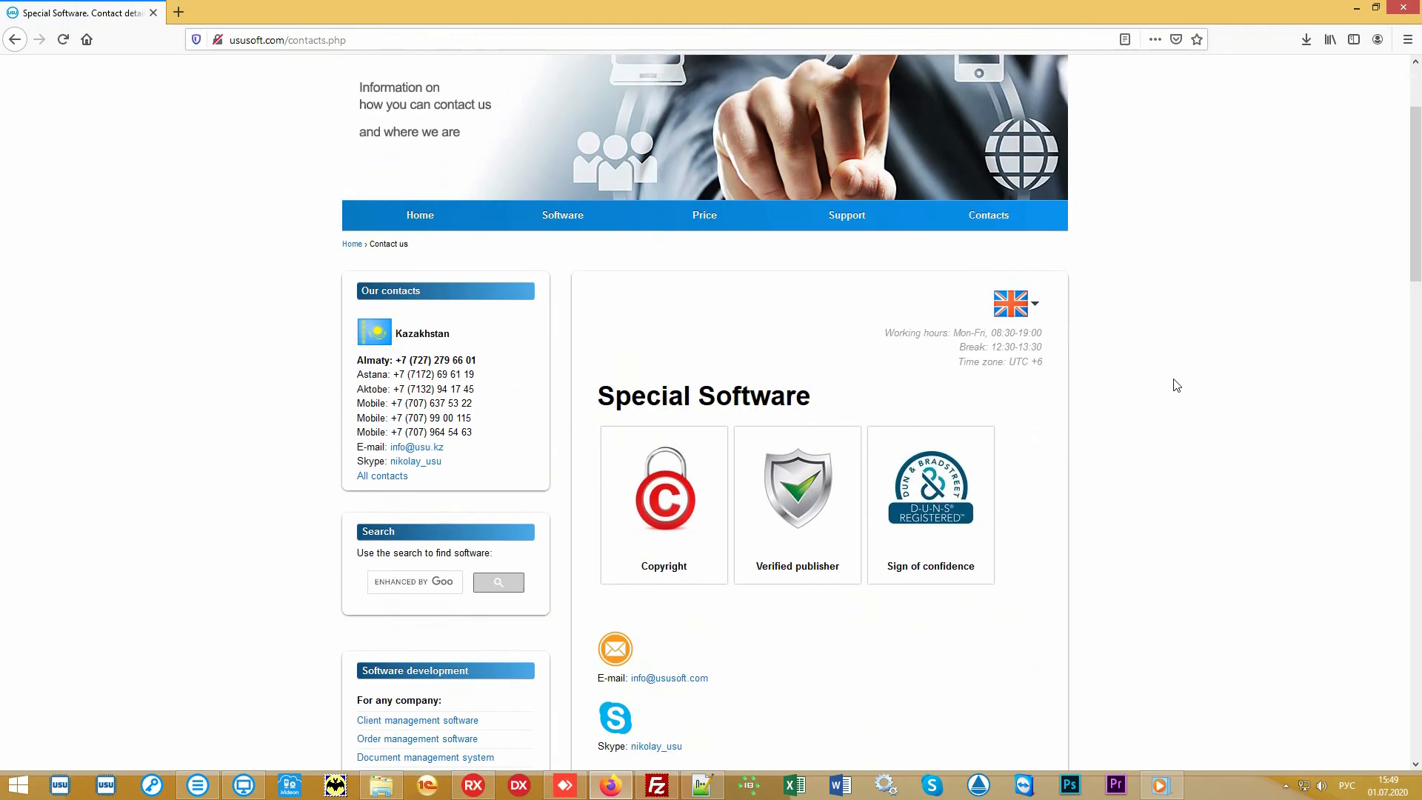
scroll(1176, 385, "up", 2)
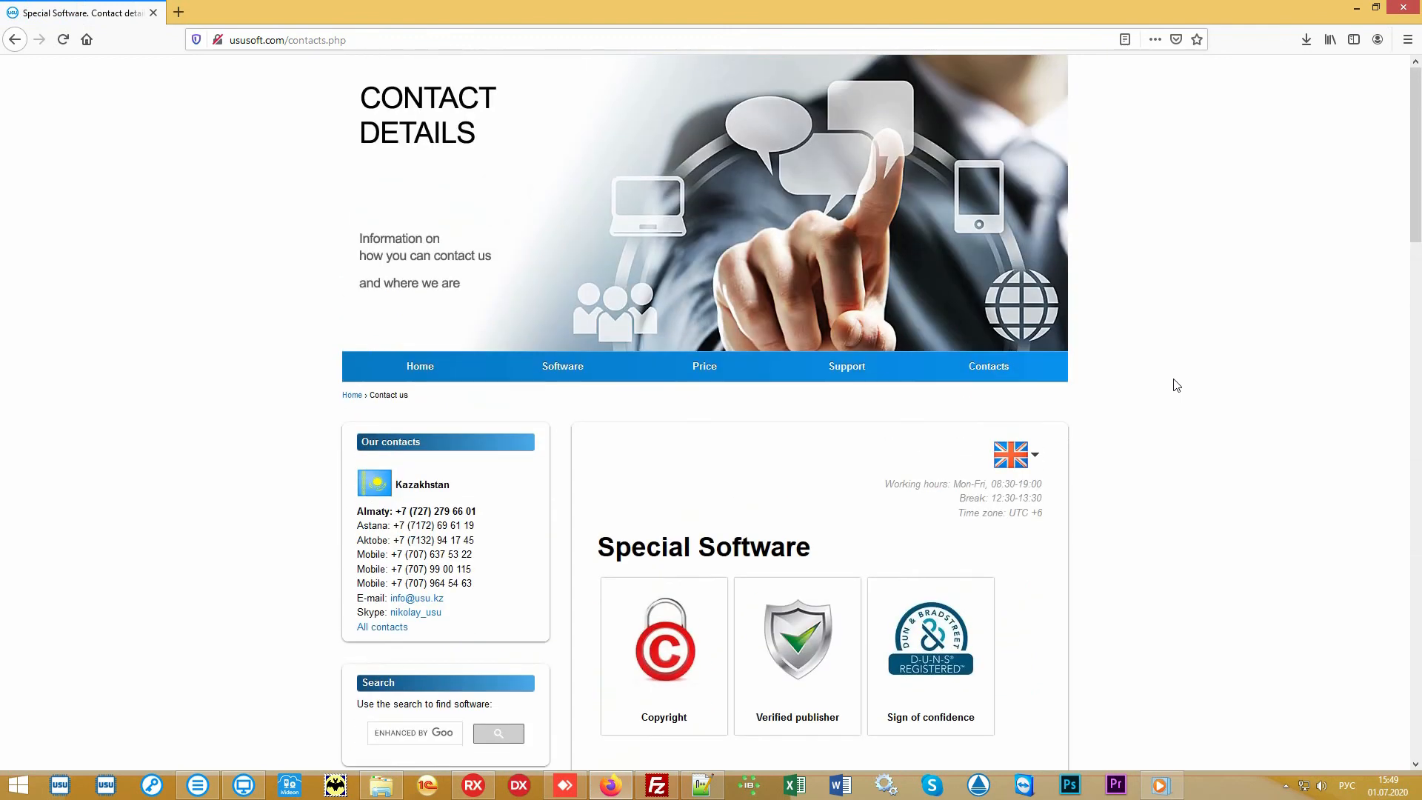